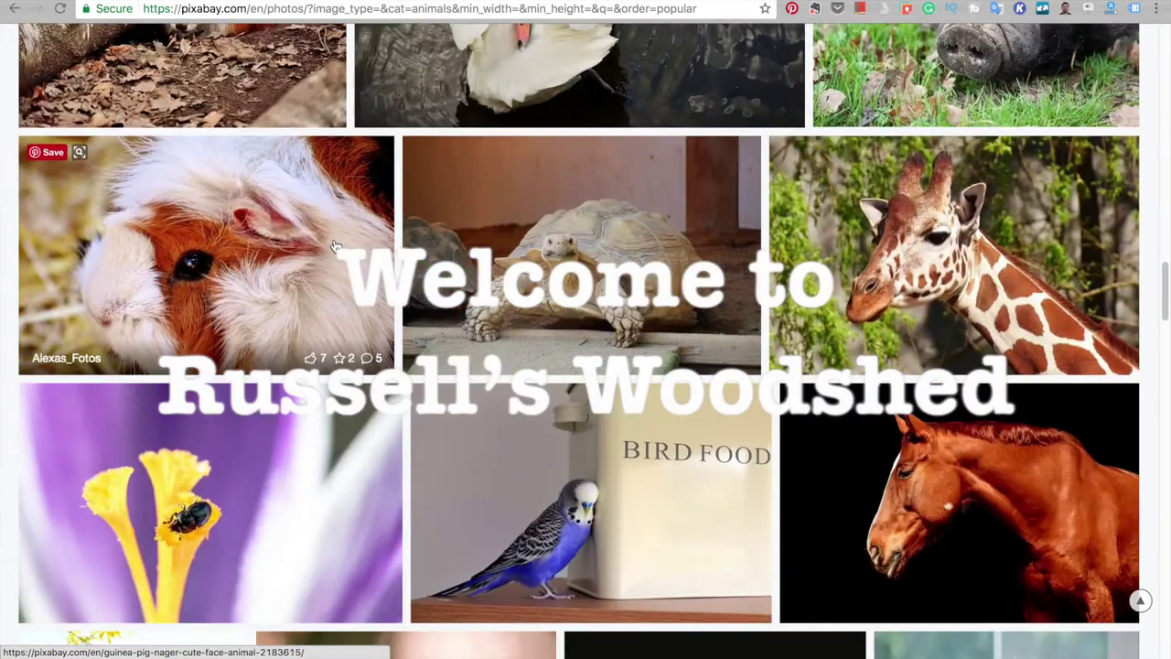
- Pick the brown horse on a black background from the animal photos and download it as the 1920×1280 JPG
scroll(812, 283, "down", 3)
left_click(1008, 312)
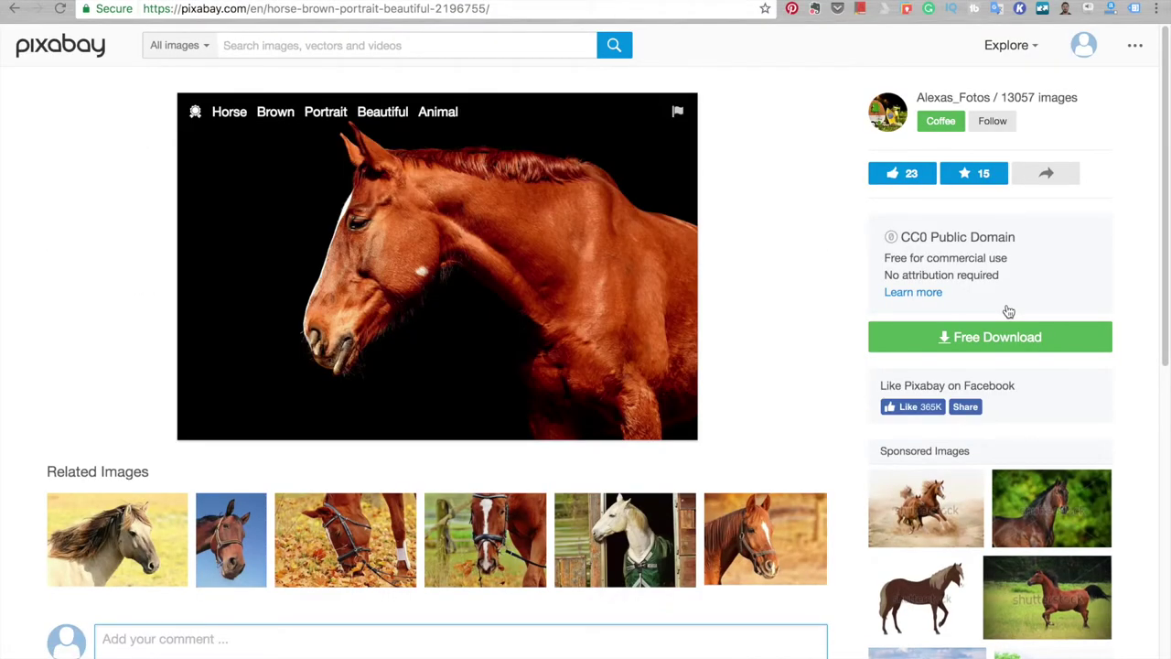
left_click(551, 281)
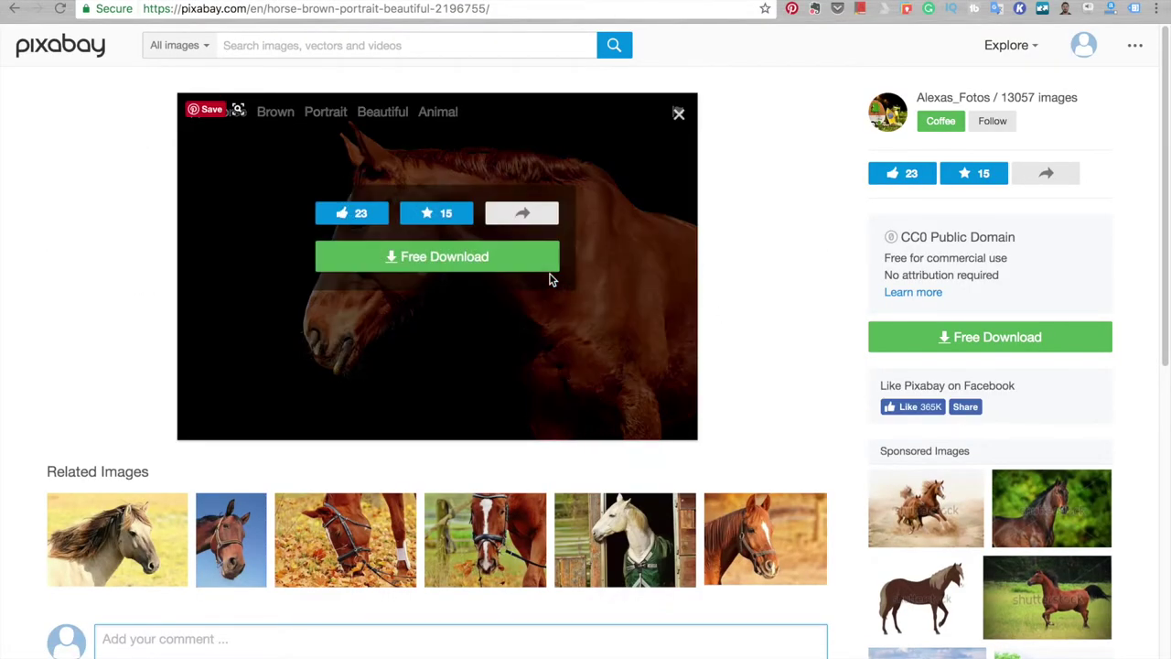
left_click(476, 257)
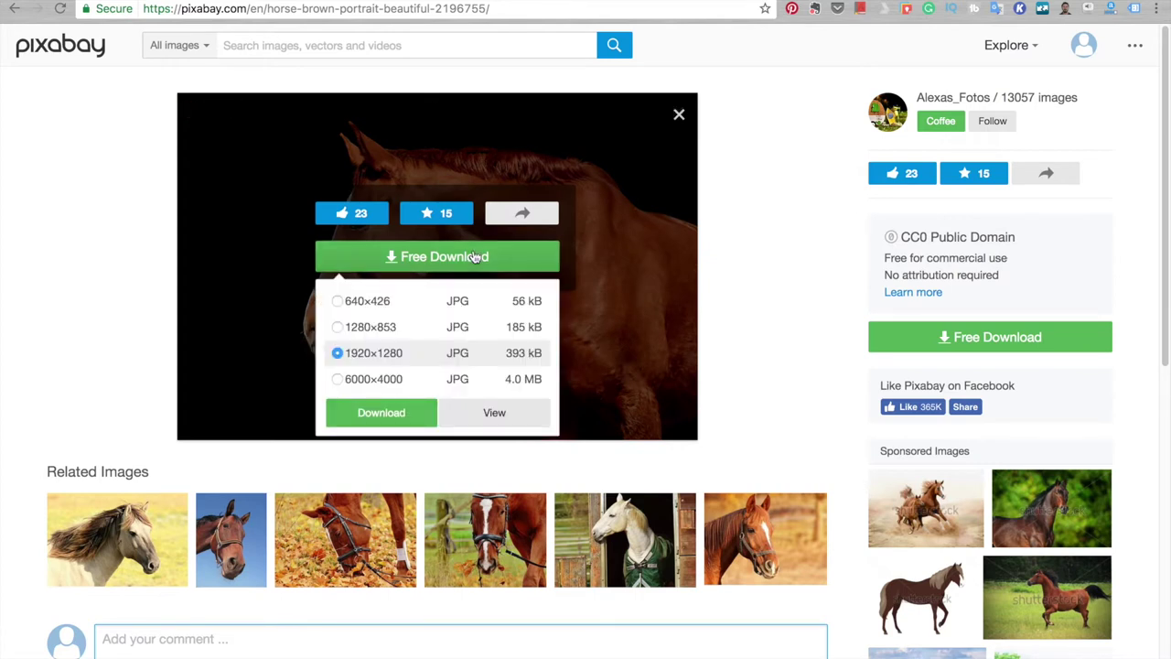
left_click(415, 418)
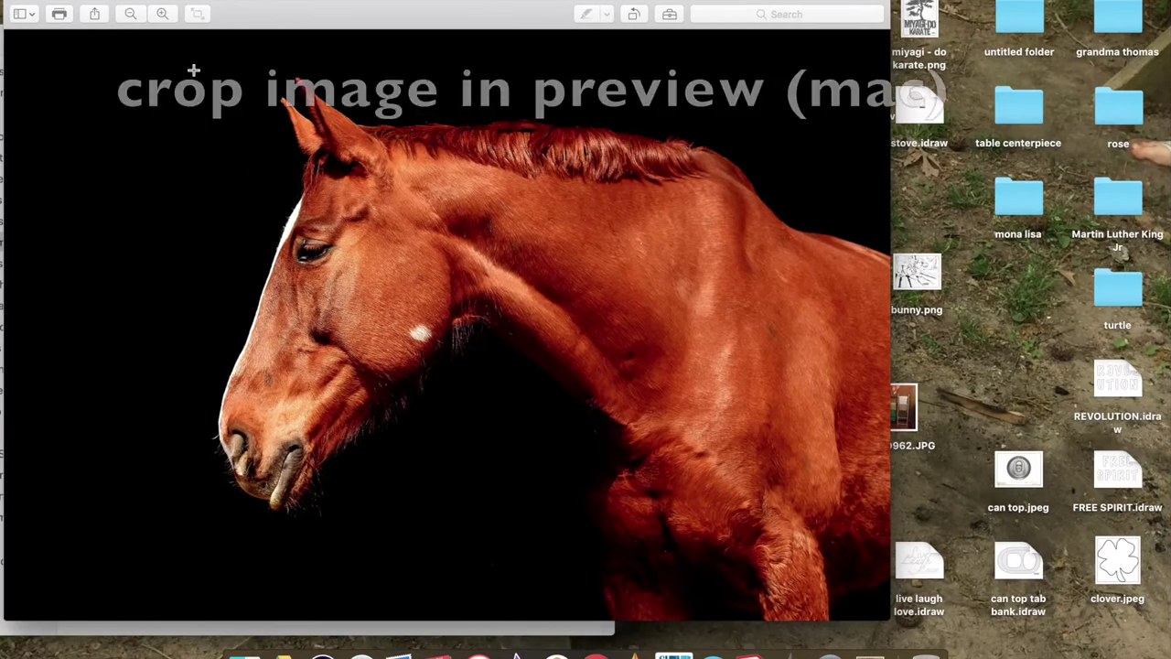
- In Preview, crop the horse image to cut away the extra black background in front of and above the head
left_click_drag(193, 70, 893, 618)
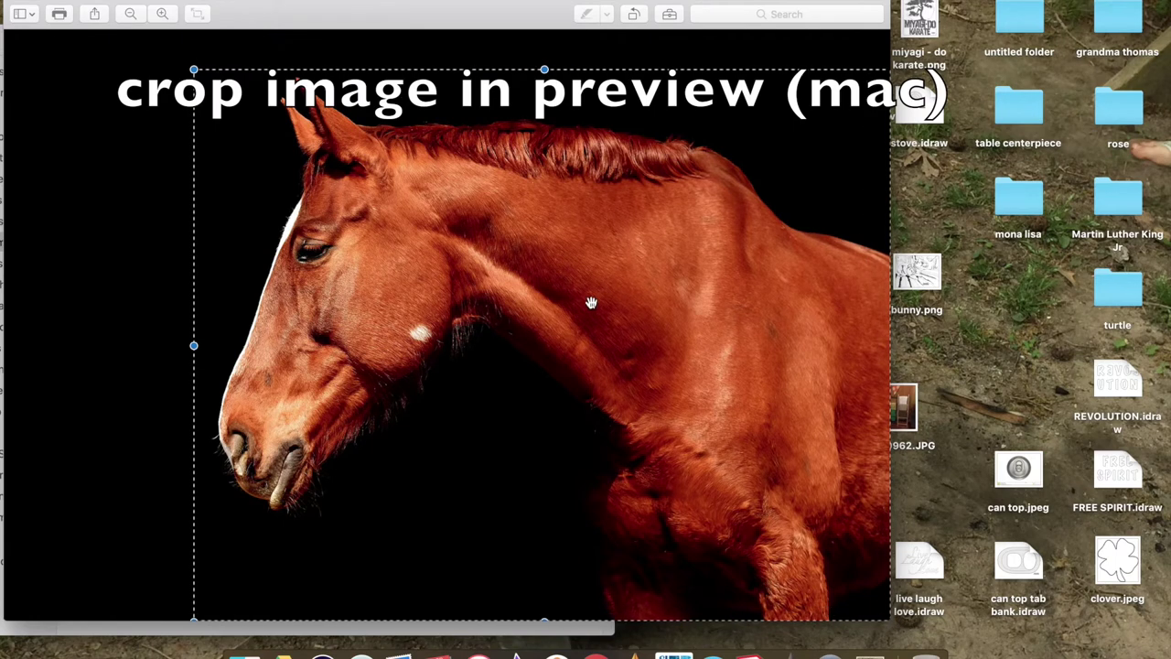
left_click(668, 14)
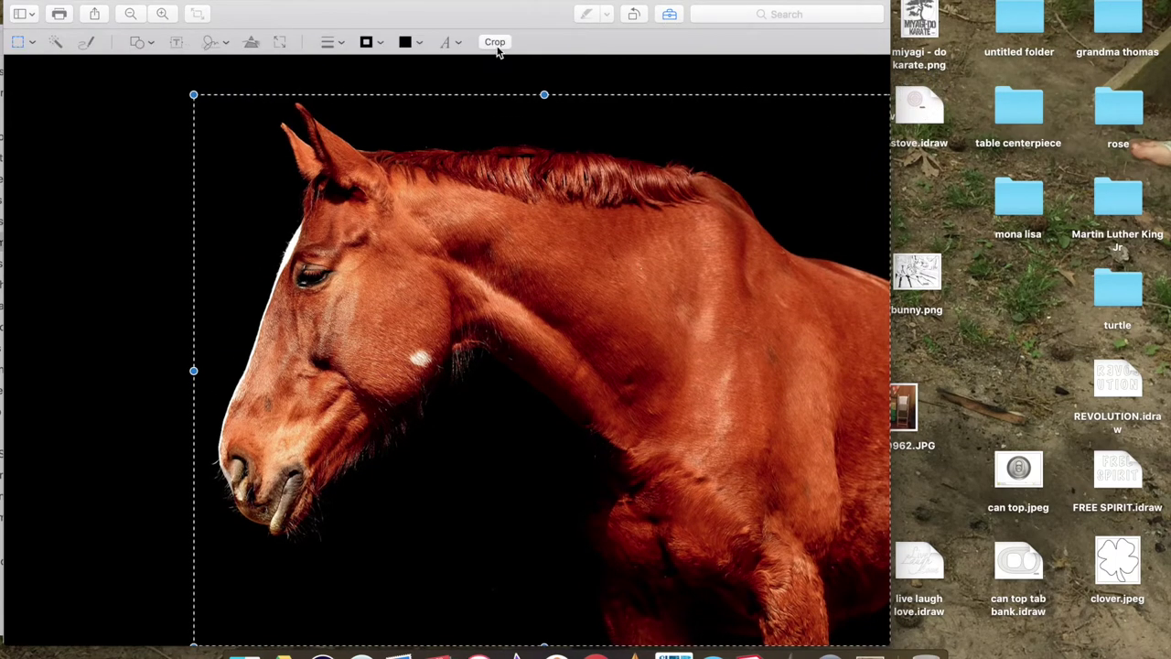
left_click(494, 42)
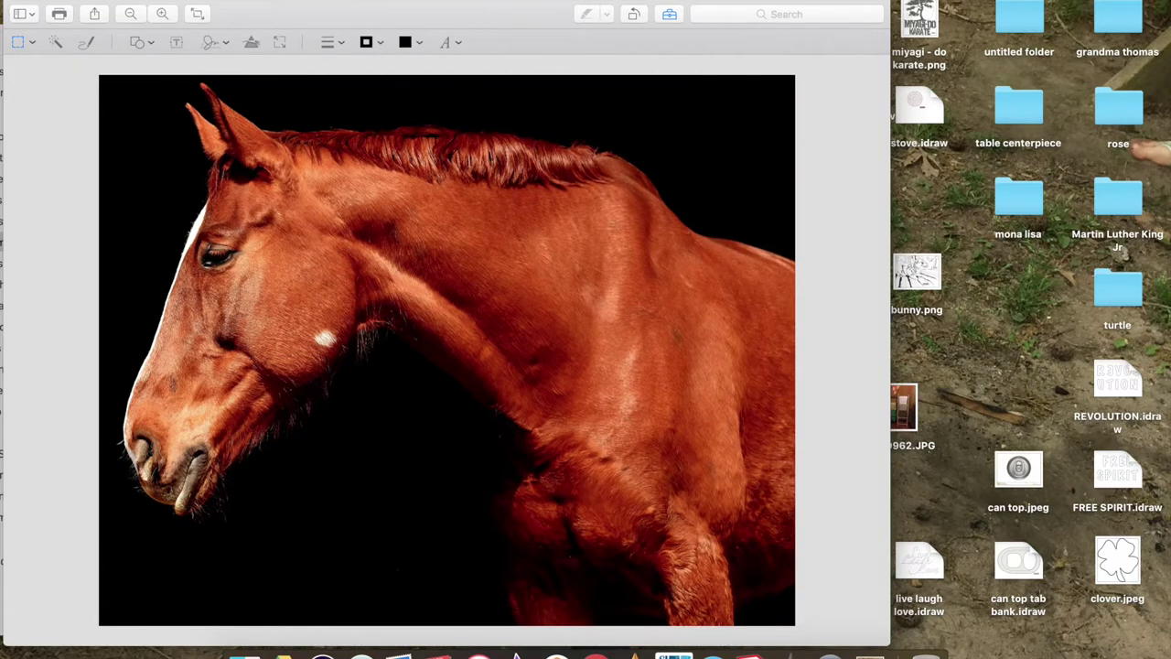
- Close the cropped image and move horse-2196755_1920.jpg from the Downloads folder to the desktop
key("super+w")
left_click(588, 143)
left_click_drag(467, 110, 241, 538)
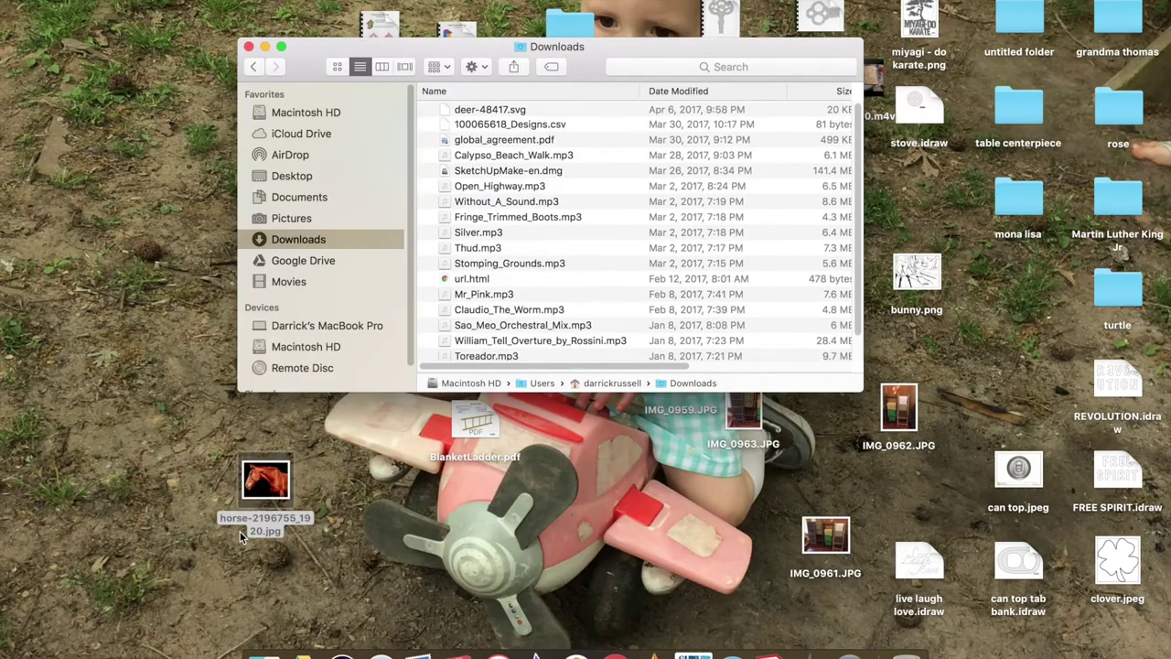
- Switch to SketchBook Pro and import horse-2196755_1920.jpg from the desktop as a new layer, adjusted to cover the canvas
key("ctrl+Right")
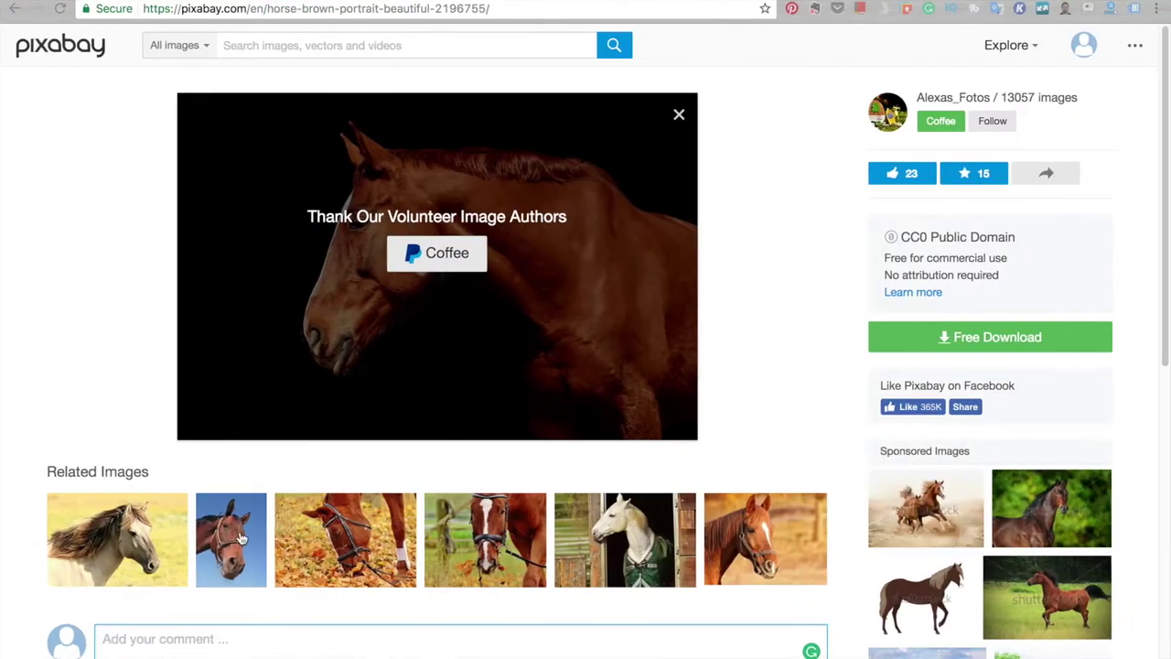
key("ctrl+Right")
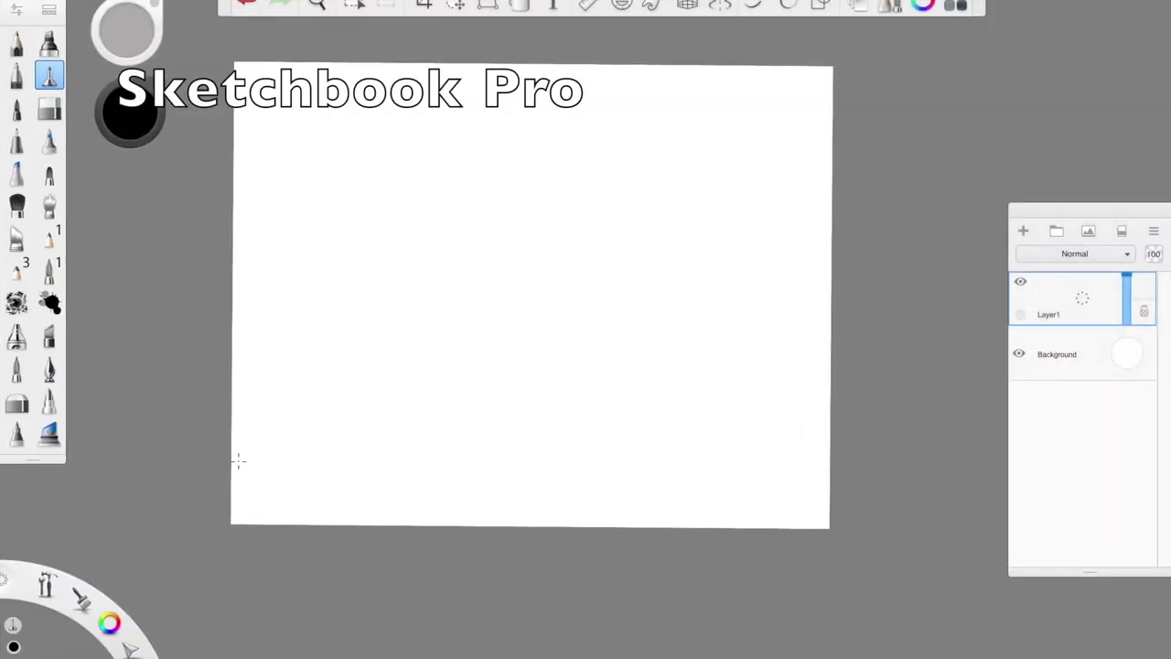
left_click(1087, 233)
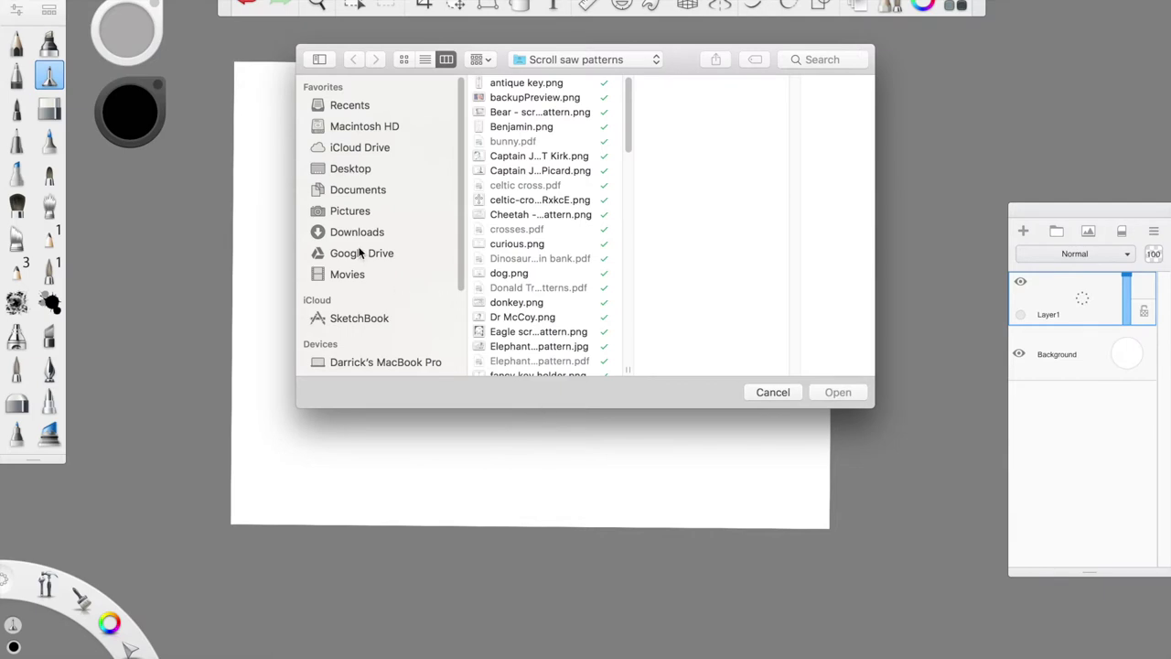
left_click(348, 172)
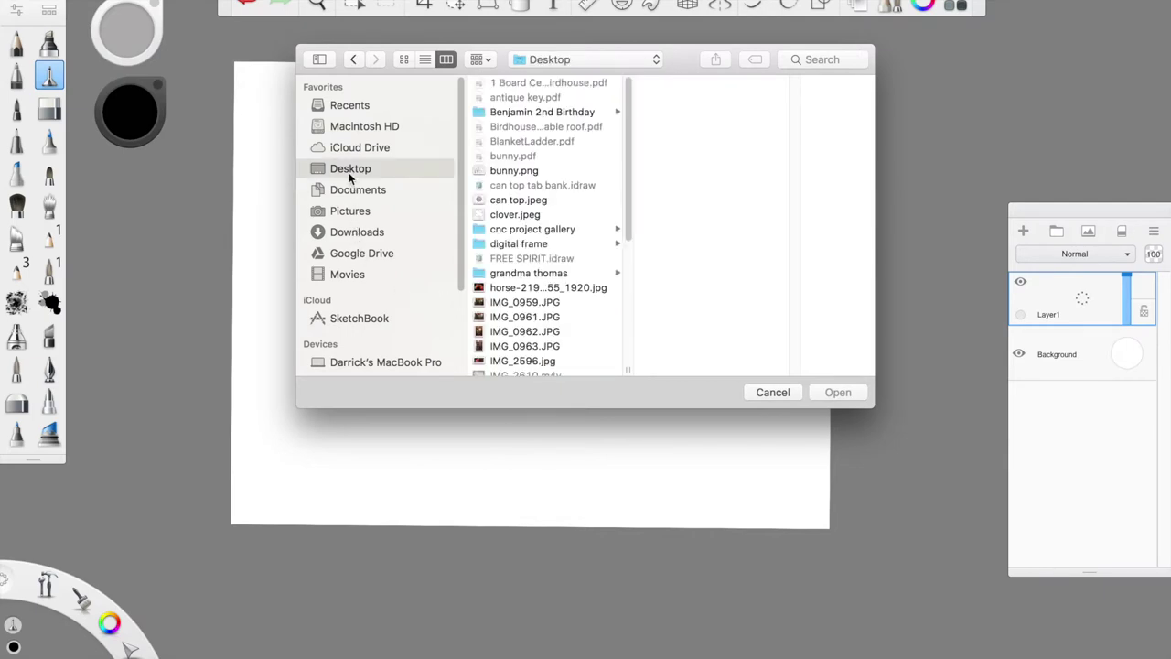
left_click(543, 288)
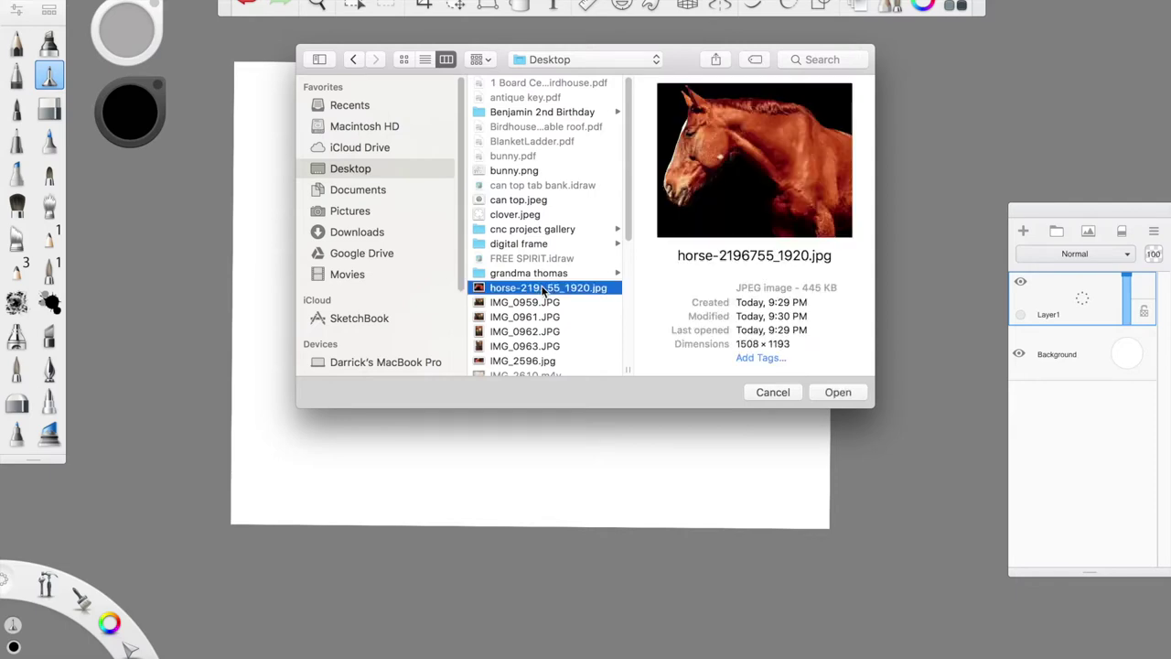
left_click(832, 394)
left_click_drag(729, 336, 747, 342)
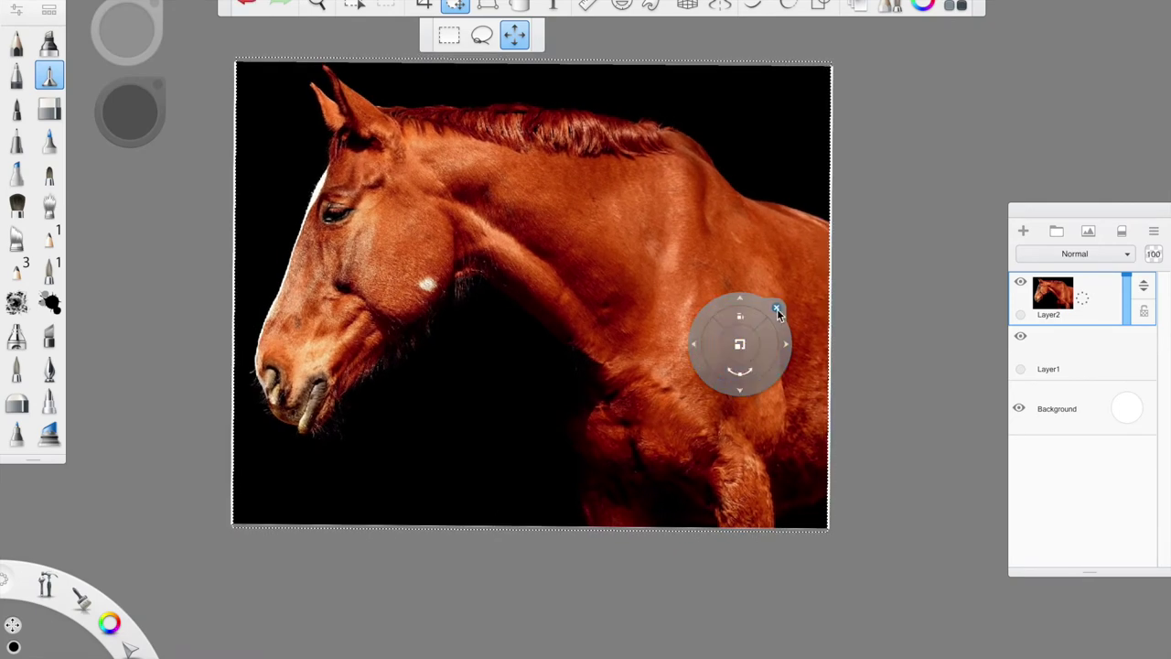
left_click(777, 310)
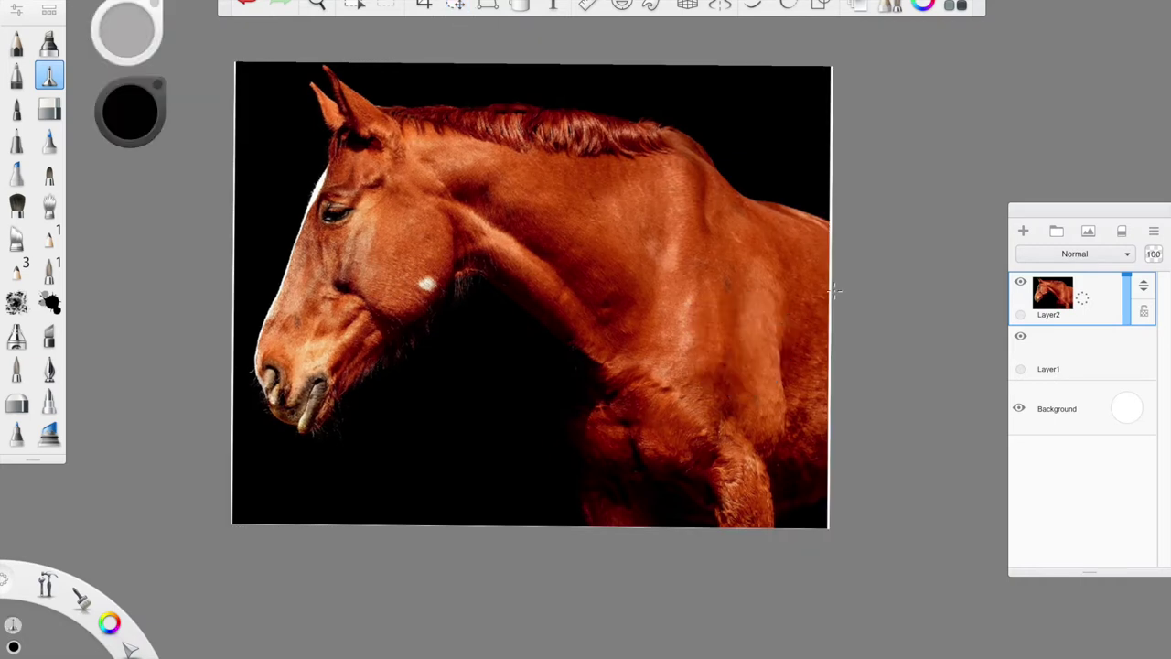
- Set the horse photo layer's opacity to 53%
left_click(1063, 302)
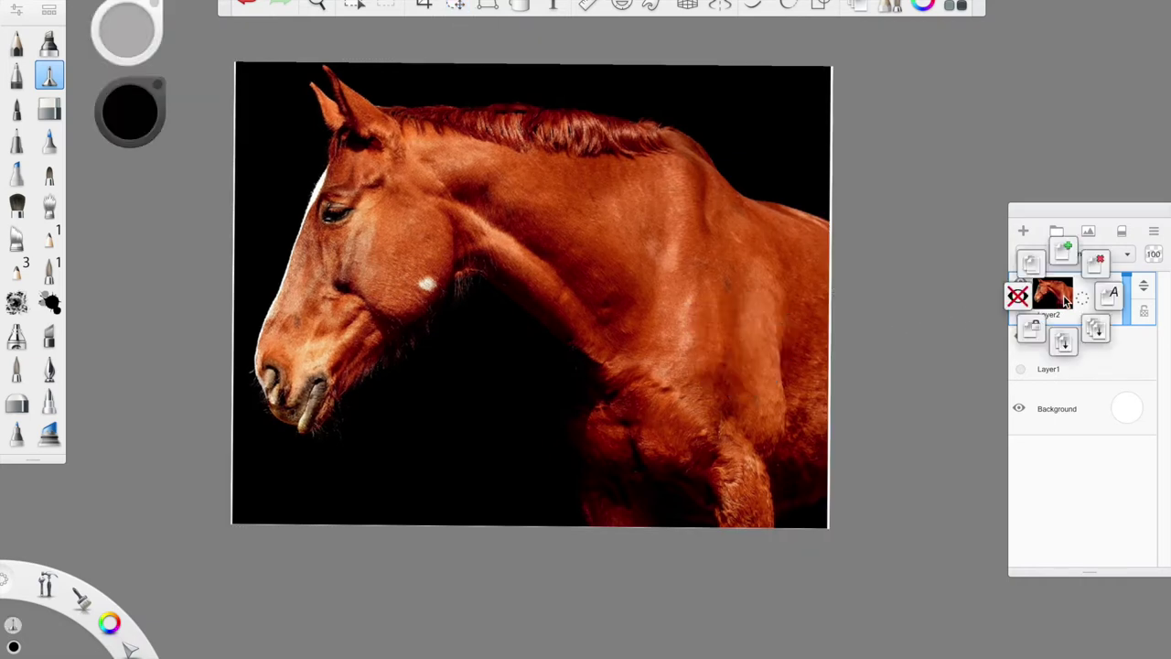
left_click(1063, 302)
left_click(1066, 302)
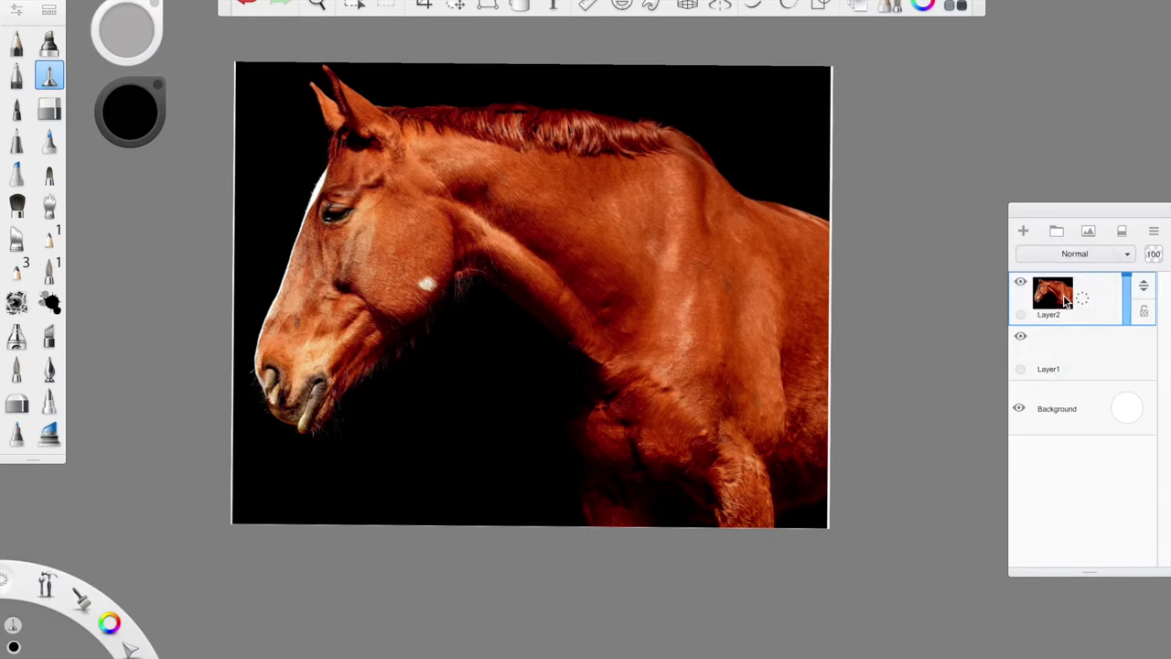
left_click_drag(1130, 283, 1130, 301)
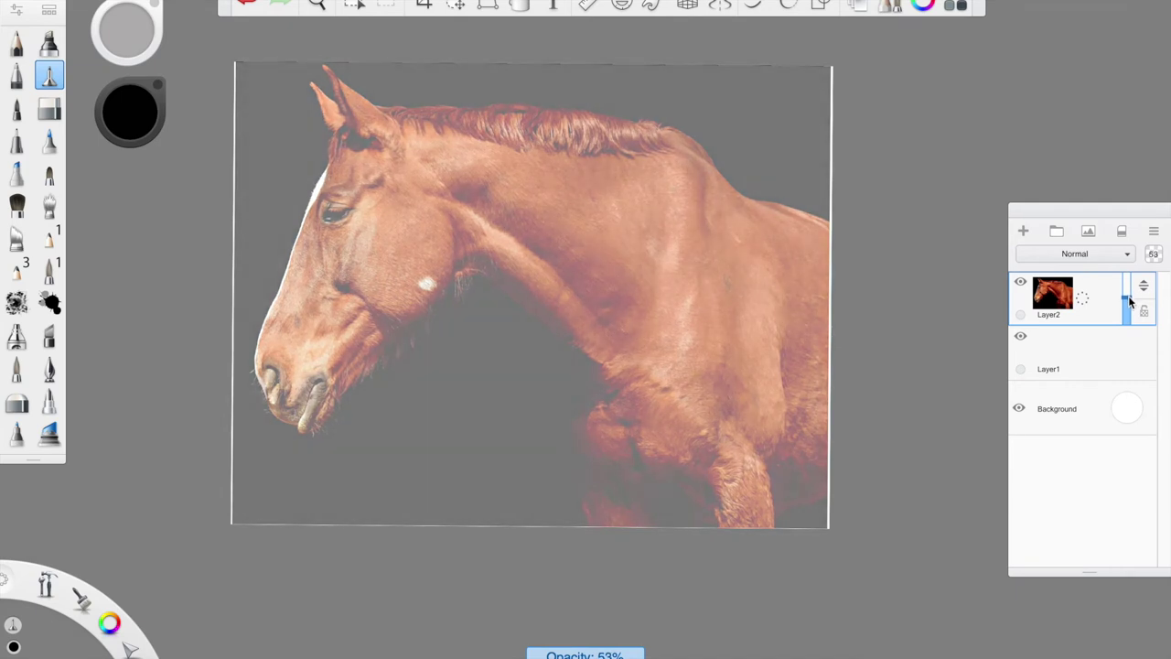
- Move the empty Layer1 above the horse photo layer and set the photo layer's opacity to 48%
left_click(1085, 354)
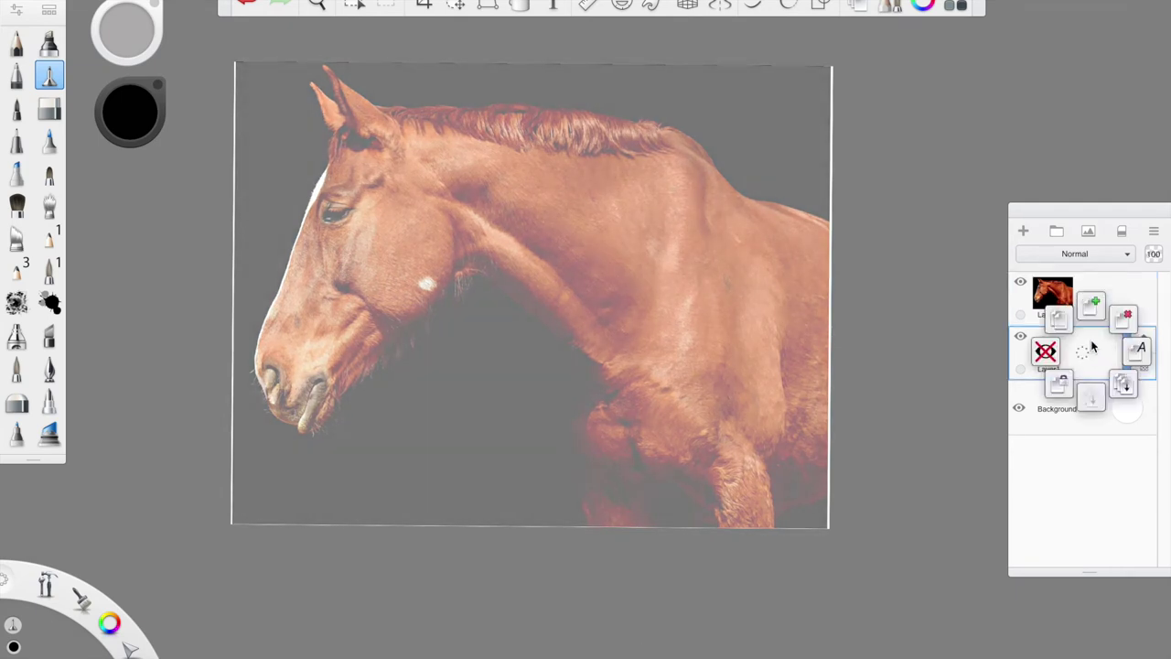
left_click(1089, 361)
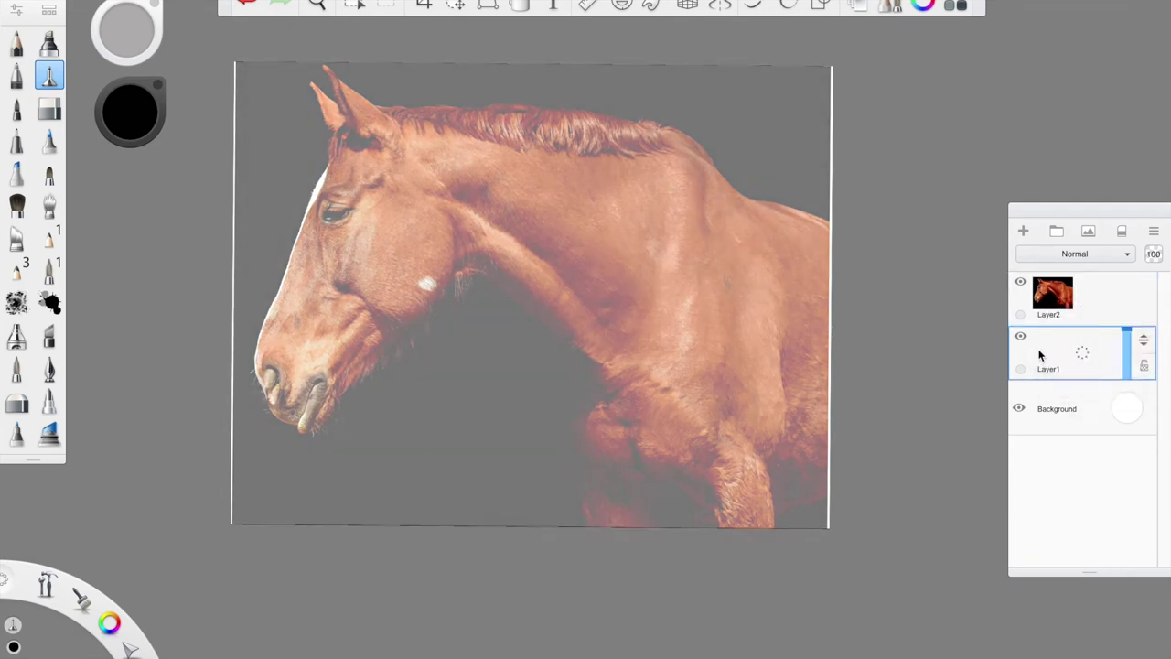
left_click_drag(1145, 344, 1143, 286)
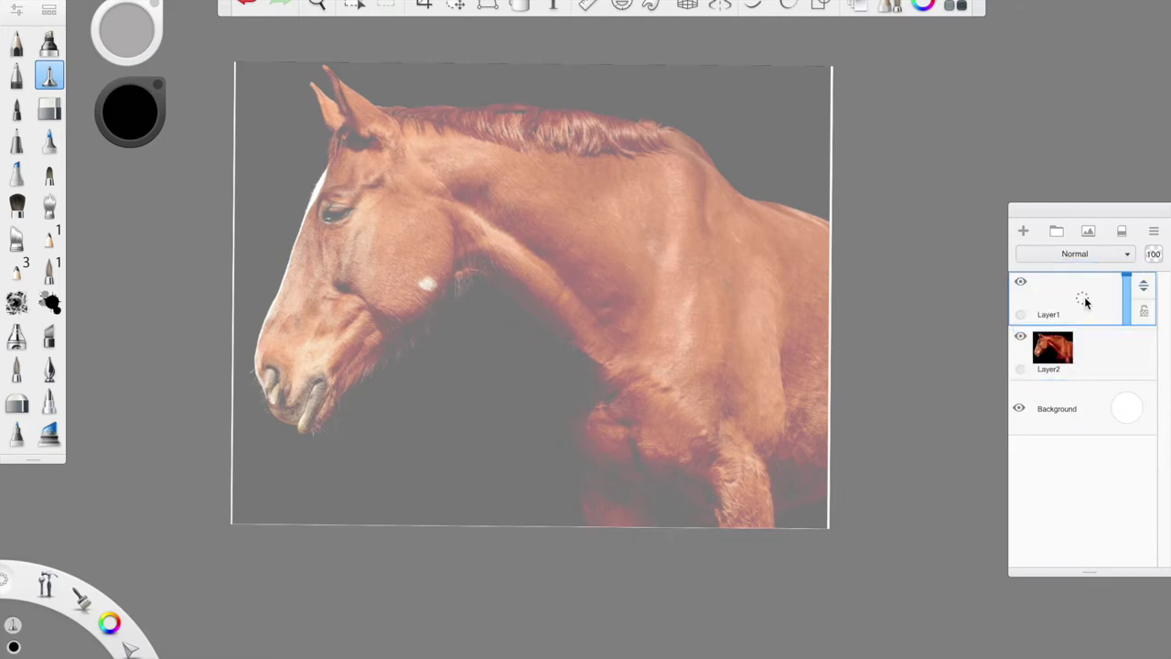
left_click(1076, 354)
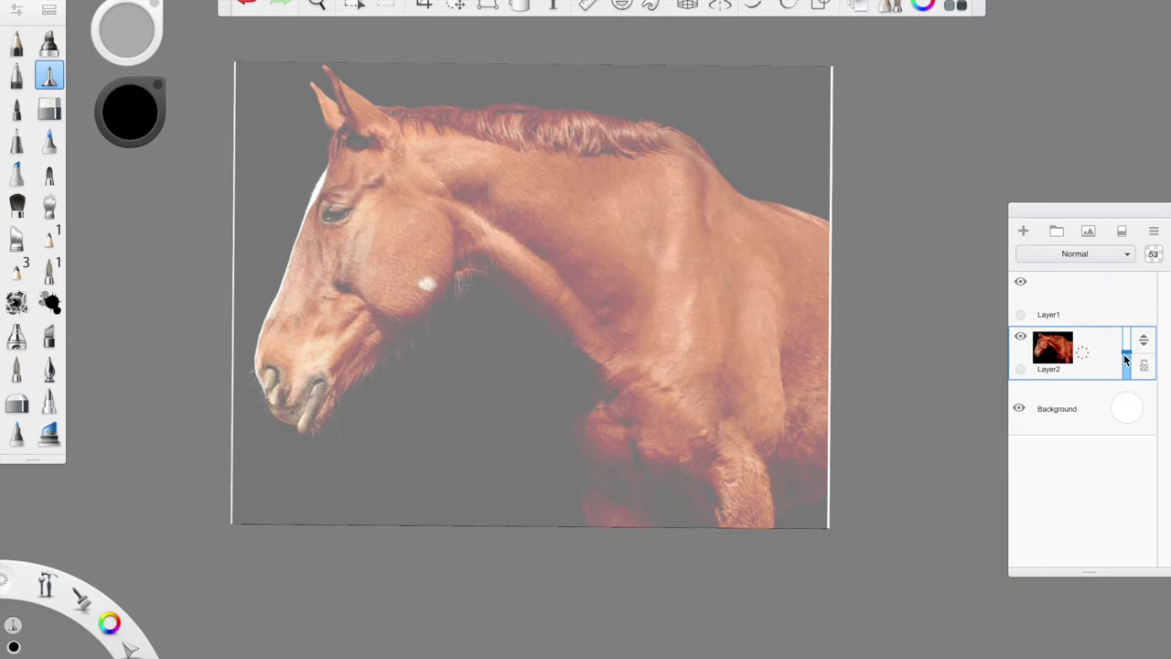
left_click_drag(1131, 357, 1130, 360)
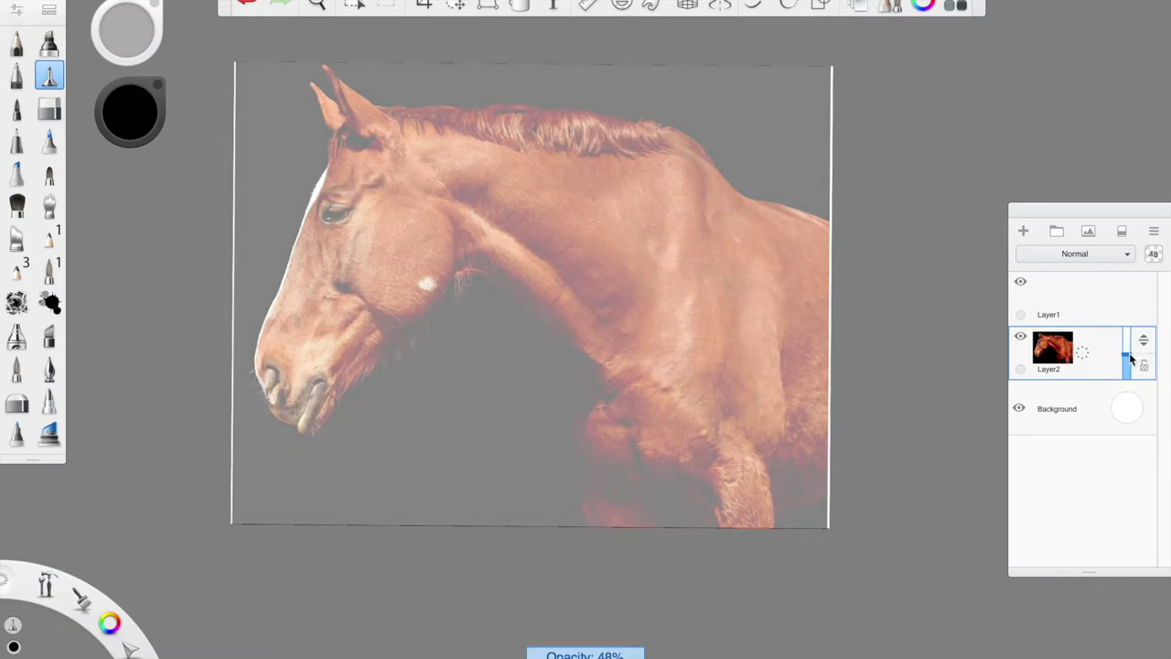
- On Layer1, trace the horse's ears and the dark hollow beneath them with jagged black lines following the fur
left_click(1098, 302)
scroll(413, 146, "up", 2)
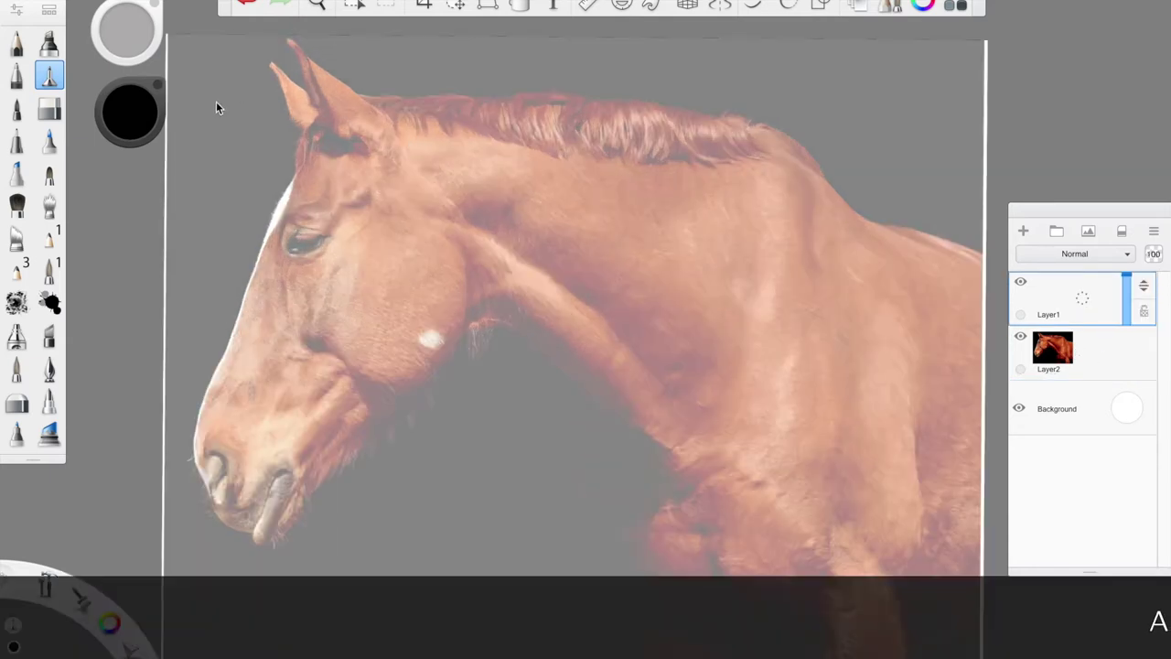
scroll(275, 117, "up", 3)
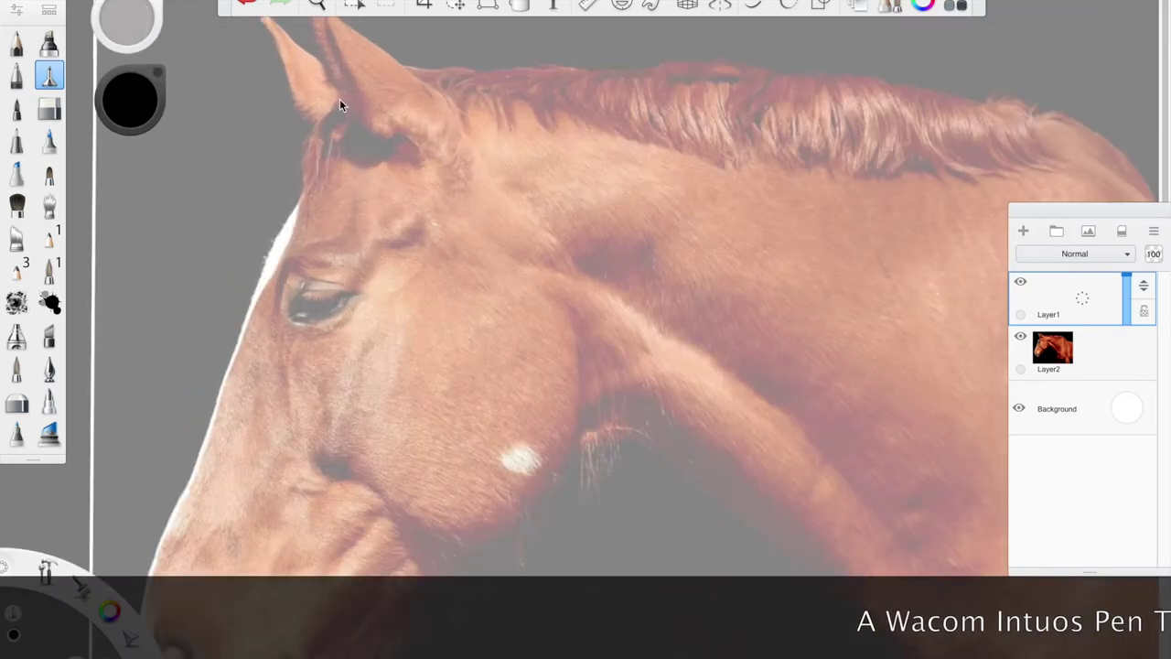
scroll(339, 99, "up", 1)
scroll(339, 101, "up", 1)
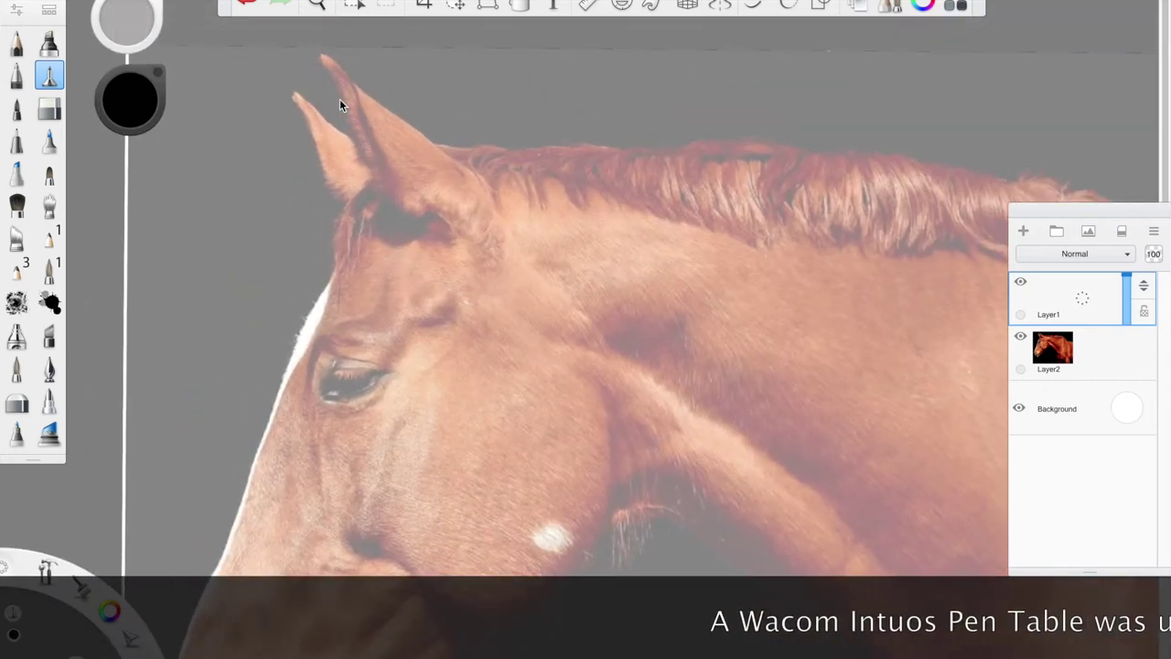
scroll(339, 95, "up", 3)
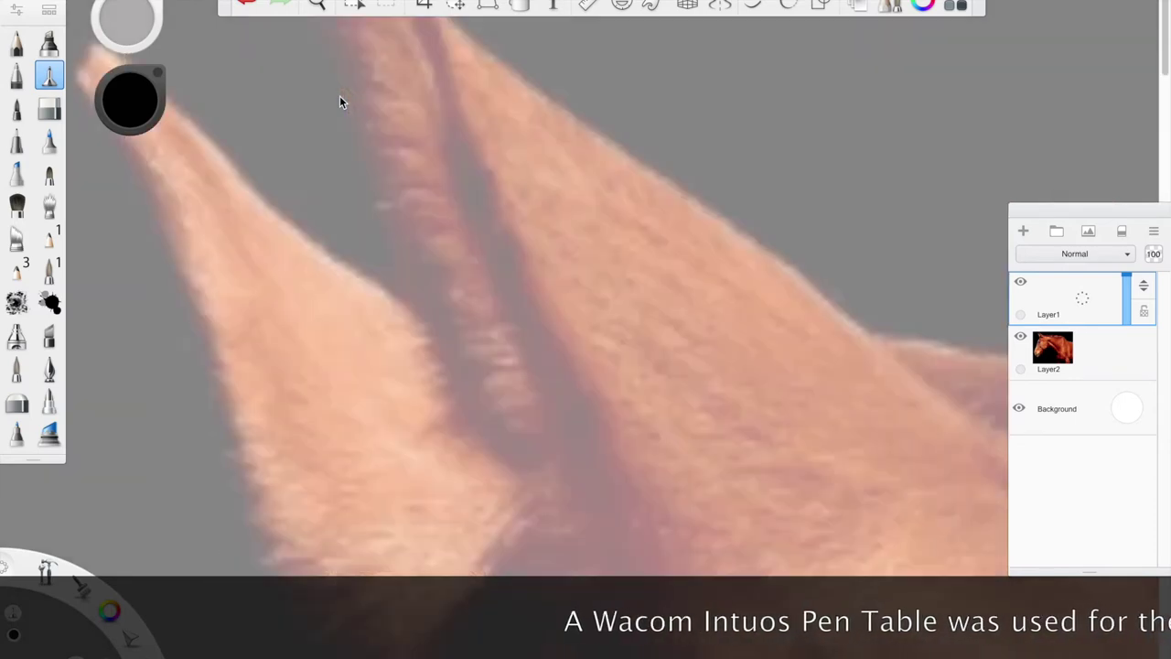
scroll(338, 98, "up", 2)
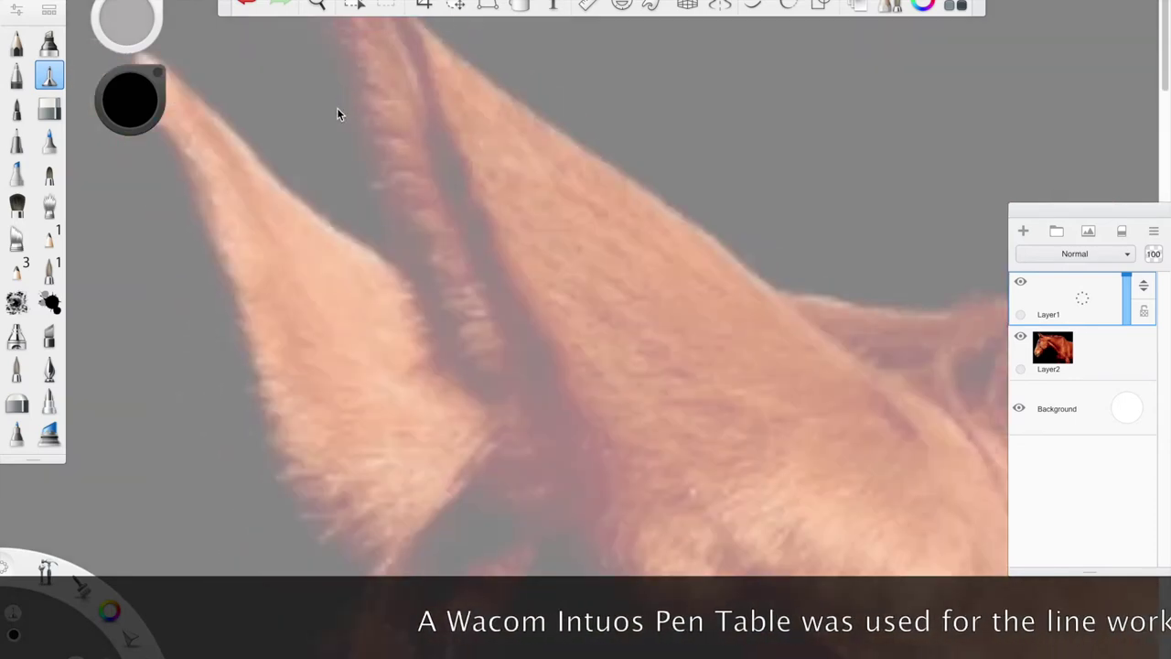
scroll(336, 107, "up", 2)
scroll(337, 114, "up", 3)
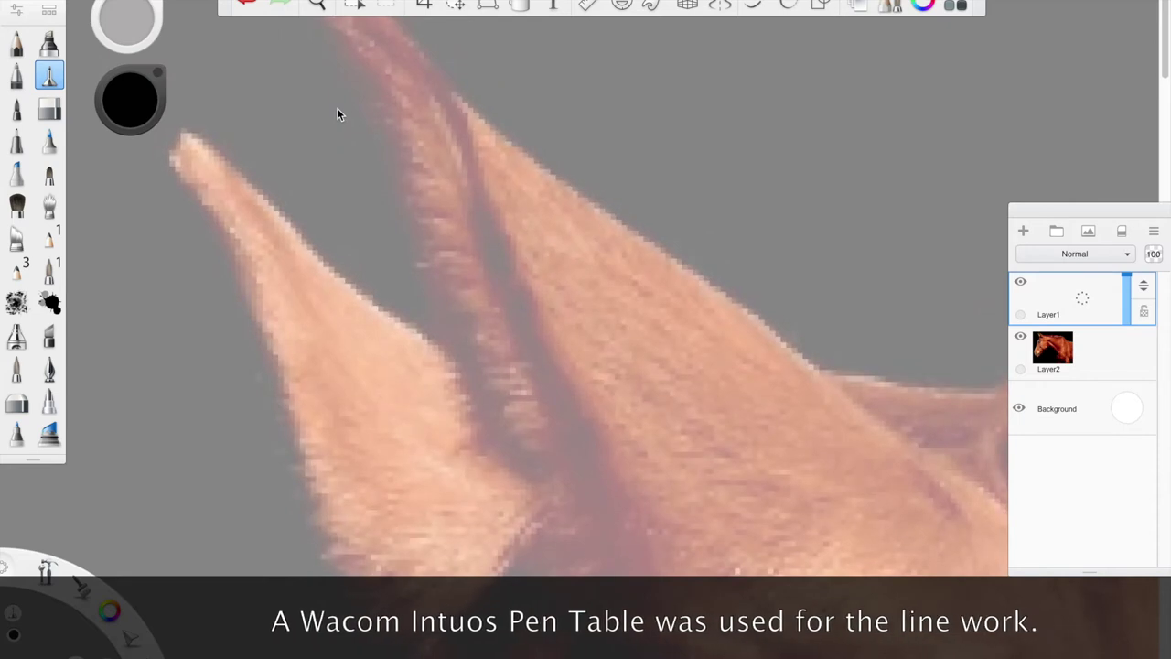
scroll(337, 114, "up", 2)
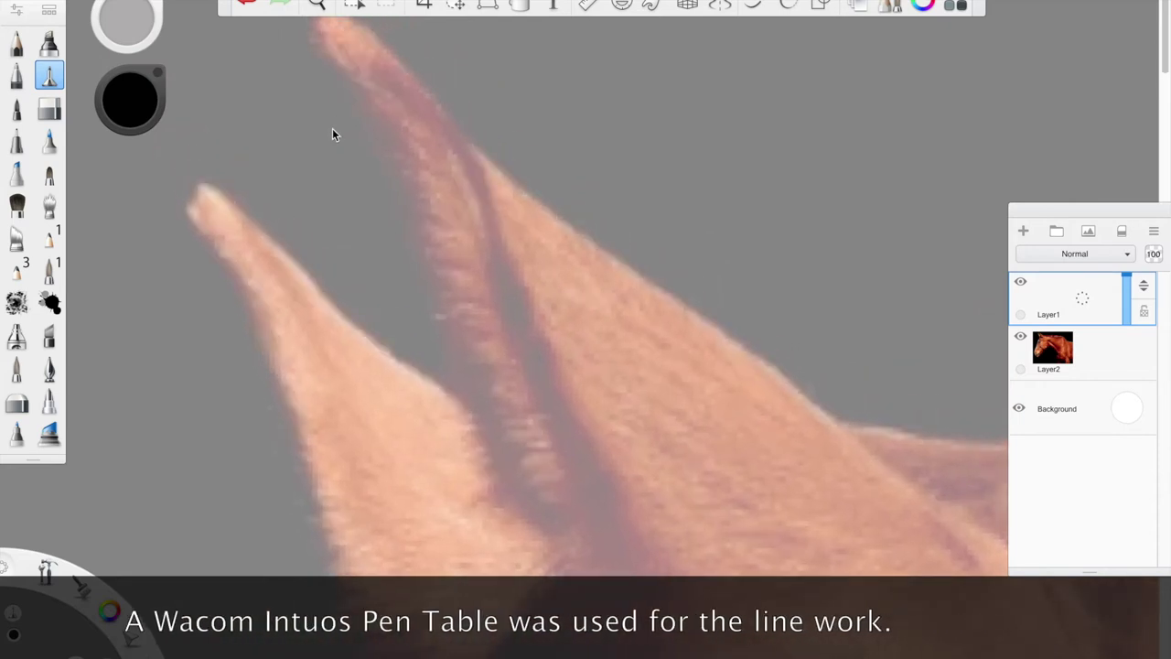
scroll(332, 128, "down", 2)
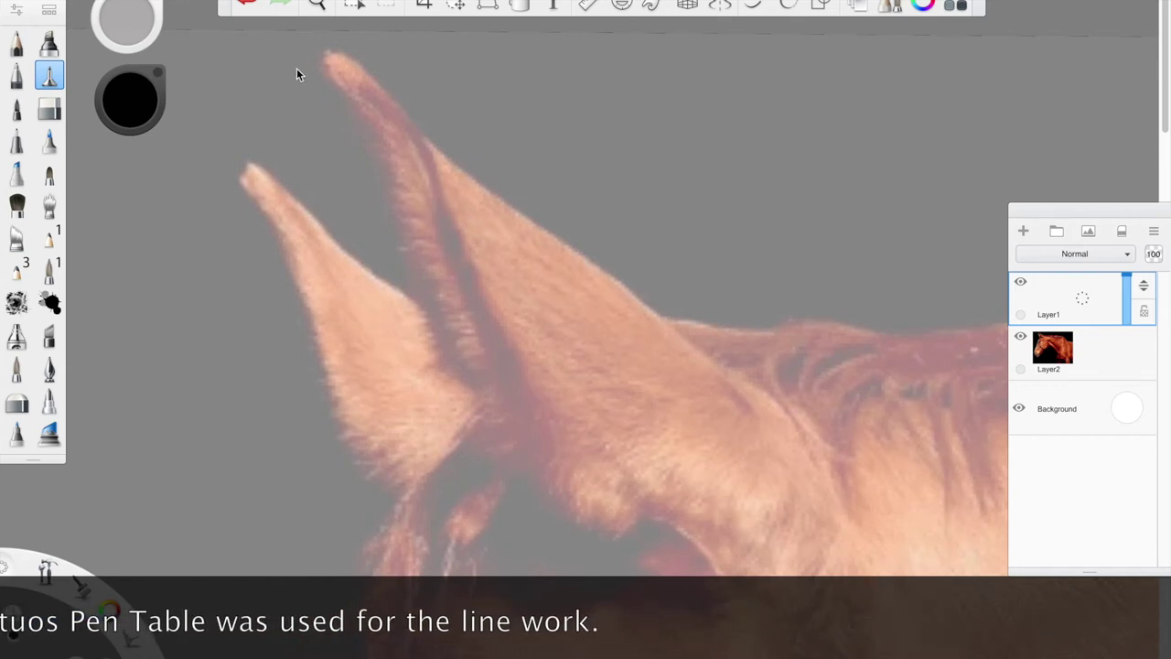
mouse_move(326, 58)
left_mouse_down()
mouse_move(381, 138)
mouse_move(378, 153)
mouse_move(407, 191)
mouse_move(398, 194)
mouse_move(400, 245)
mouse_move(427, 271)
left_mouse_up()
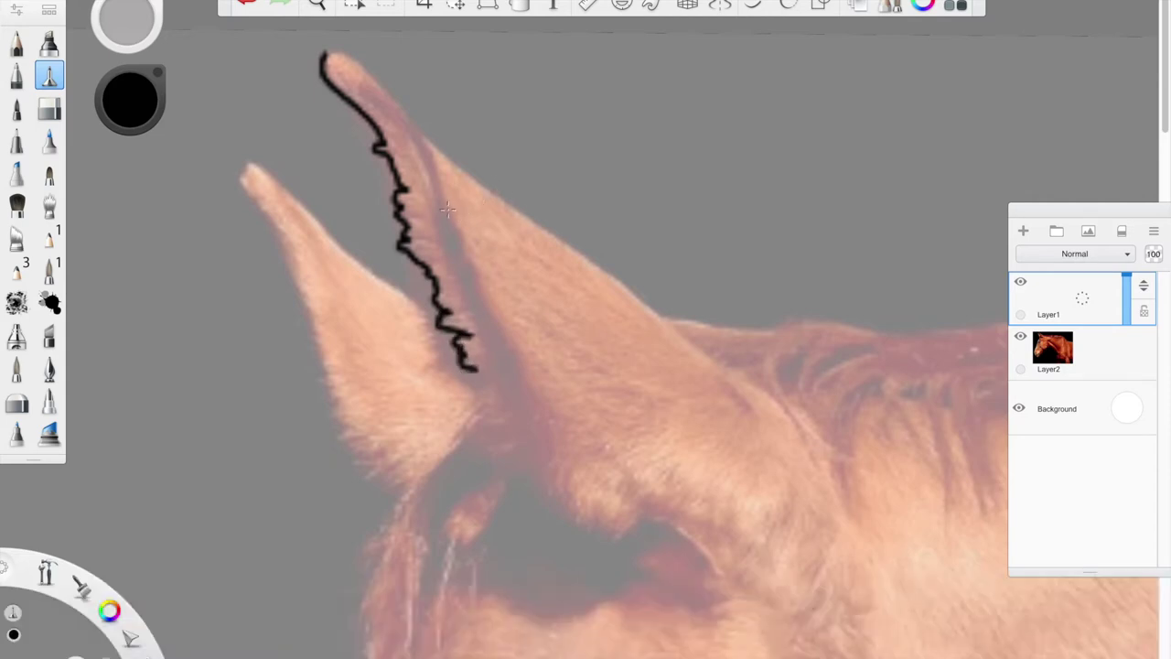
mouse_move(475, 302)
left_mouse_down()
mouse_move(479, 371)
mouse_move(507, 343)
mouse_move(498, 373)
mouse_move(275, 179)
mouse_move(420, 302)
mouse_move(243, 180)
mouse_move(352, 443)
mouse_move(413, 492)
left_mouse_up()
mouse_move(428, 535)
left_mouse_down()
mouse_move(488, 547)
mouse_move(552, 625)
mouse_move(681, 531)
left_mouse_up()
mouse_move(489, 460)
left_mouse_down()
mouse_move(602, 536)
mouse_move(701, 580)
left_mouse_up()
- Trace the forelock strands below the ears and the front edge of the horse's face in black
left_click_drag(428, 547, 410, 657)
left_click_drag(452, 578, 464, 558)
mouse_move(410, 492)
left_mouse_down()
mouse_move(363, 656)
mouse_move(395, 492)
left_mouse_up()
mouse_move(399, 537)
left_mouse_down()
mouse_move(326, 652)
mouse_move(442, 421)
mouse_move(346, 657)
left_mouse_up()
mouse_move(407, 549)
left_mouse_down()
mouse_move(455, 368)
mouse_move(441, 299)
left_mouse_up()
left_click_drag(381, 416, 303, 657)
- Trace the horse's eye, including the eyelid lines and the creases in front of and beneath the eye
mouse_move(554, 353)
left_mouse_down()
mouse_move(520, 411)
mouse_move(707, 347)
mouse_move(602, 366)
mouse_move(682, 340)
left_mouse_up()
mouse_move(569, 293)
left_mouse_down()
mouse_move(563, 309)
mouse_move(679, 320)
left_mouse_up()
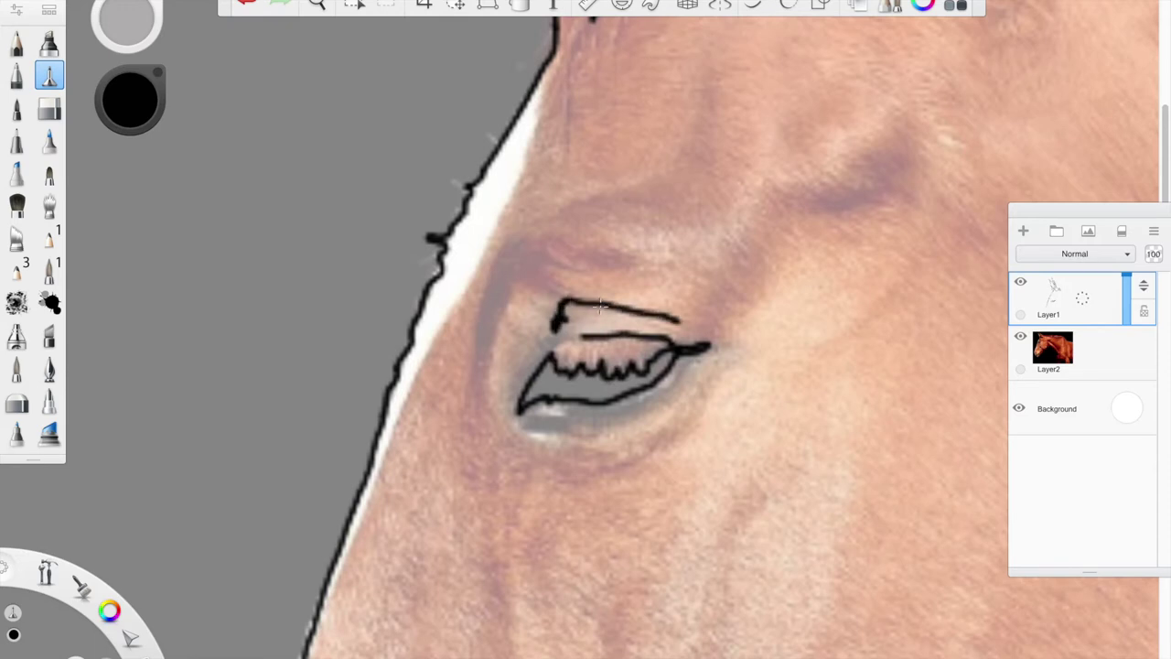
left_click_drag(513, 240, 501, 435)
mouse_move(480, 380)
left_mouse_down()
mouse_move(539, 284)
mouse_move(623, 262)
mouse_move(509, 243)
left_mouse_up()
mouse_move(558, 413)
left_mouse_down()
mouse_move(531, 430)
mouse_move(677, 388)
left_mouse_up()
left_click_drag(565, 450, 700, 411)
- Trace the brow line above the eye and the shadow creases in front of and behind it
left_click_drag(556, 212, 707, 86)
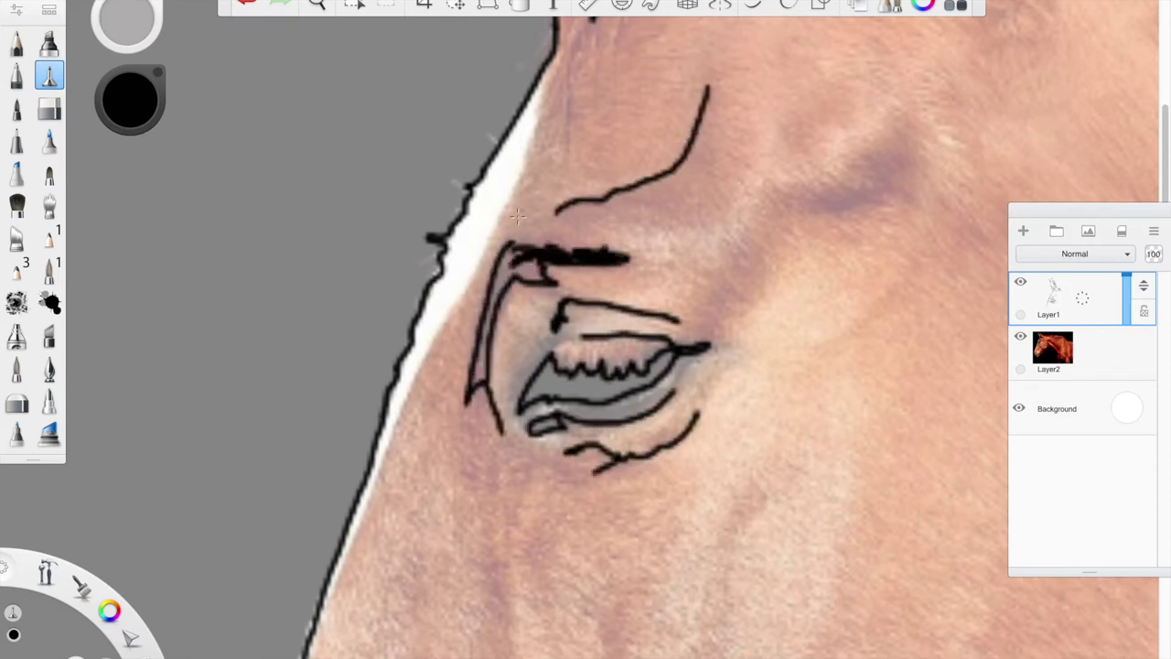
mouse_move(468, 384)
left_mouse_down()
mouse_move(485, 302)
mouse_move(526, 265)
left_mouse_up()
left_click_drag(870, 179, 807, 201)
left_click_drag(807, 204, 905, 144)
left_click_drag(759, 255, 725, 326)
left_click_drag(757, 266, 814, 201)
left_click_drag(732, 320, 759, 287)
- Trace the long vertical creases running down the face below the eye and continue the front profile line
scroll(789, 264, "down", 3)
left_click_drag(602, 267, 616, 476)
left_click_drag(577, 233, 604, 346)
left_click_drag(389, 400, 300, 657)
- Trace the dark cheek hollow below the eye and the creases branching from it, and fill the hollow with solid black
scroll(641, 366, "down", 5)
mouse_move(620, 419)
left_mouse_down()
mouse_move(616, 498)
mouse_move(691, 460)
mouse_move(707, 509)
left_mouse_up()
mouse_move(705, 477)
left_mouse_down()
mouse_move(790, 544)
mouse_move(853, 649)
left_mouse_up()
mouse_move(829, 614)
left_mouse_down()
mouse_move(801, 601)
mouse_move(739, 602)
left_mouse_up()
left_click_drag(769, 633, 717, 657)
scroll(755, 628, "down", 3)
scroll(755, 628, "down", 2)
mouse_move(616, 420)
left_mouse_down()
mouse_move(664, 432)
mouse_move(789, 524)
left_mouse_up()
mouse_move(639, 500)
left_mouse_down()
mouse_move(675, 561)
mouse_move(733, 619)
left_mouse_up()
left_click(519, 6)
left_click(445, 301)
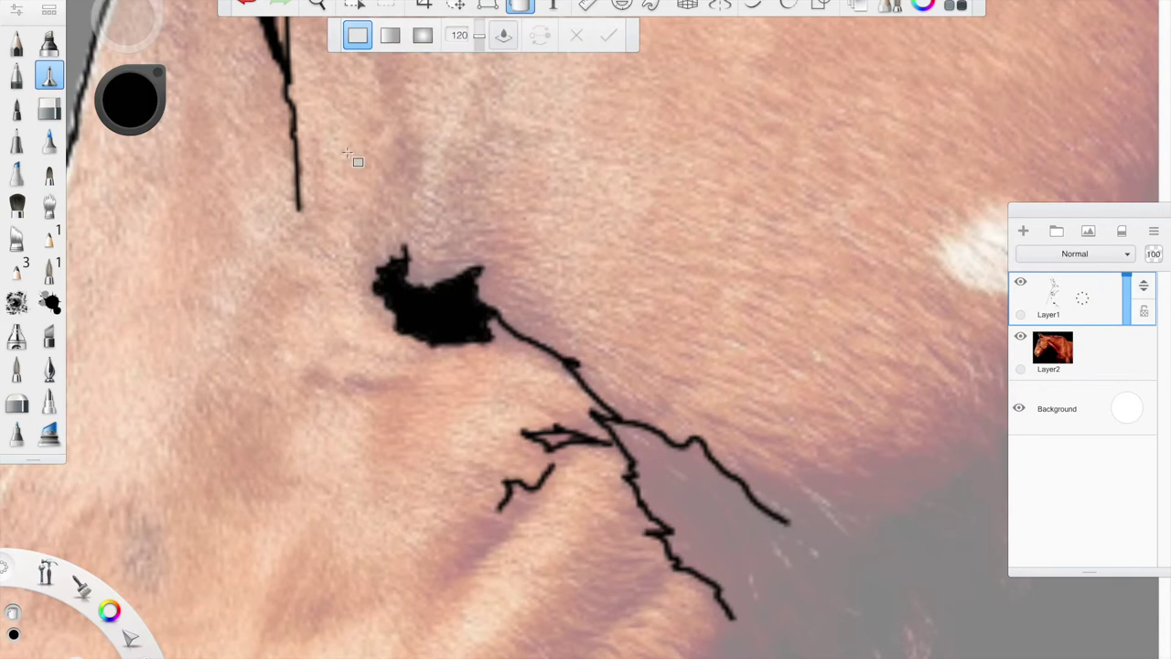
- Continue the front profile line down the horse's nose toward the muzzle with the black brush
scroll(348, 151, "down", 3)
key("b")
left_click_drag(283, 185, 237, 312)
key("ctrl+z")
left_click_drag(178, 545, 279, 183)
- Trace the nostril's dark shapes and creases, and extend the front profile line down around the muzzle
scroll(439, 366, "down", 5)
mouse_move(351, 230)
left_mouse_down()
mouse_move(358, 295)
mouse_move(434, 329)
mouse_move(392, 432)
left_mouse_up()
mouse_move(392, 431)
left_mouse_down()
mouse_move(416, 311)
mouse_move(357, 293)
left_mouse_up()
left_click_drag(348, 354, 377, 509)
left_click_drag(276, 226, 366, 467)
mouse_move(460, 415)
left_mouse_down()
mouse_move(437, 477)
mouse_move(567, 499)
mouse_move(475, 362)
mouse_move(477, 289)
left_mouse_up()
- Trace the mouth line up to the corner of the mouth, including the short creases around the corner
mouse_move(700, 334)
left_mouse_down()
mouse_move(631, 419)
mouse_move(600, 564)
mouse_move(563, 648)
left_mouse_up()
left_click_drag(701, 335, 655, 384)
mouse_move(692, 380)
left_mouse_down()
mouse_move(713, 314)
mouse_move(699, 298)
left_mouse_up()
left_click_drag(751, 368, 675, 420)
left_click_drag(704, 400, 730, 380)
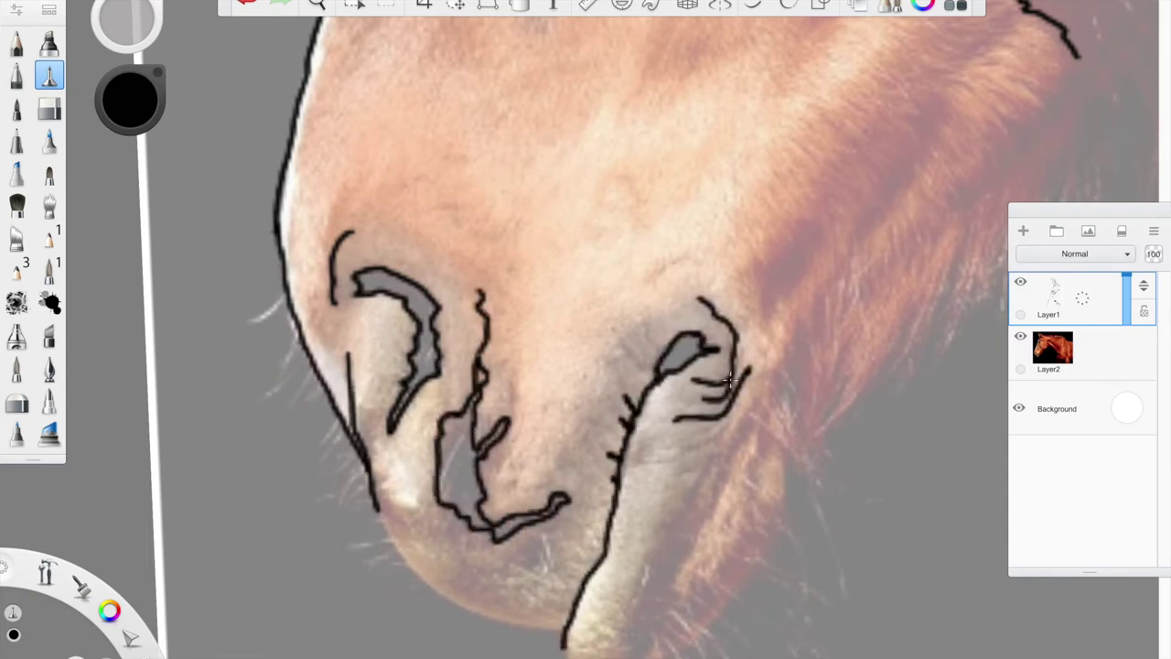
- Trace the narrow dark shadow along the lower lip and the jagged crease running up behind it
left_click_drag(632, 604, 709, 471)
left_click_drag(688, 533, 643, 657)
left_click_drag(633, 606, 641, 655)
left_click_drag(693, 523, 751, 421)
left_click_drag(751, 420, 718, 494)
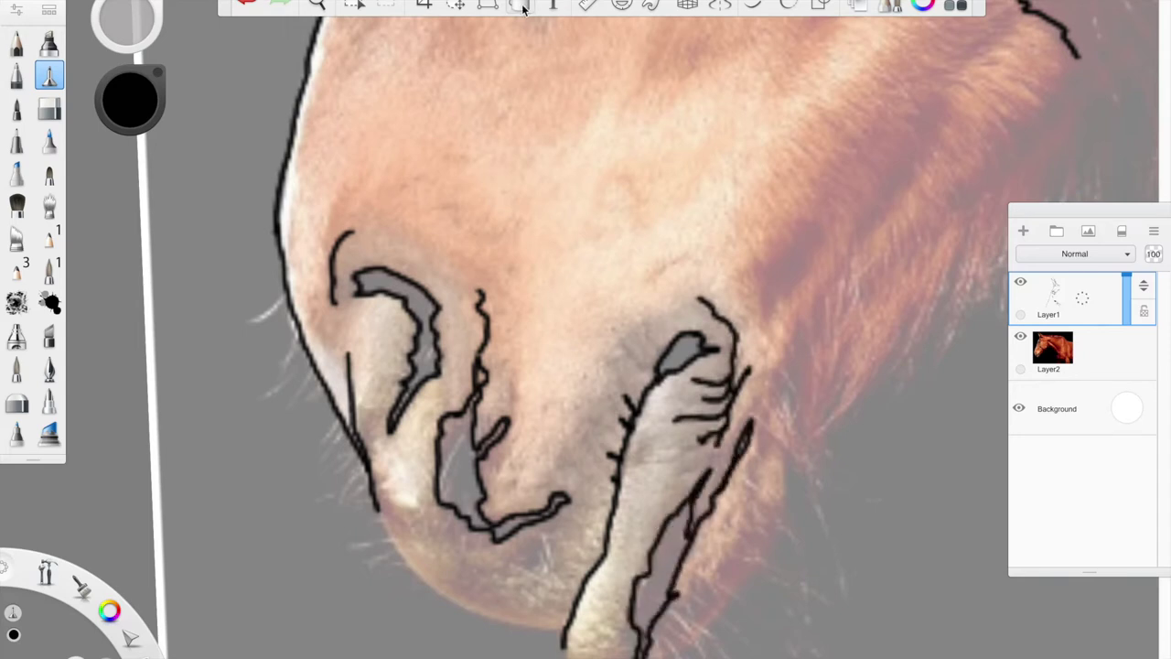
- Fill the traced nostril shapes, the mouth corner and the lower lip shadow with solid black
left_click(520, 6)
left_click(424, 316)
left_click(460, 468)
left_click(660, 560)
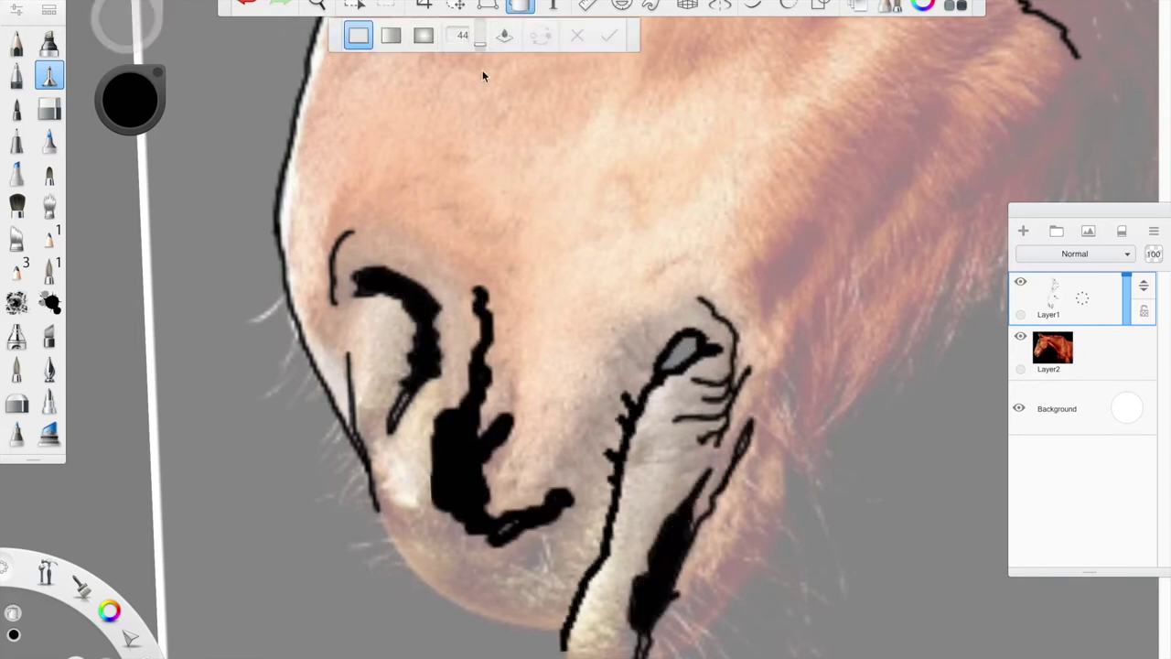
left_click(681, 353)
left_click(647, 646)
left_click(751, 449)
left_click(247, 4)
left_click(521, 7)
- Trace the lip and chin outline, along with the shadow patches and jagged hair behind the mouth
left_click_drag(375, 510, 565, 619)
scroll(549, 544, "down", 3)
left_click_drag(741, 305, 740, 332)
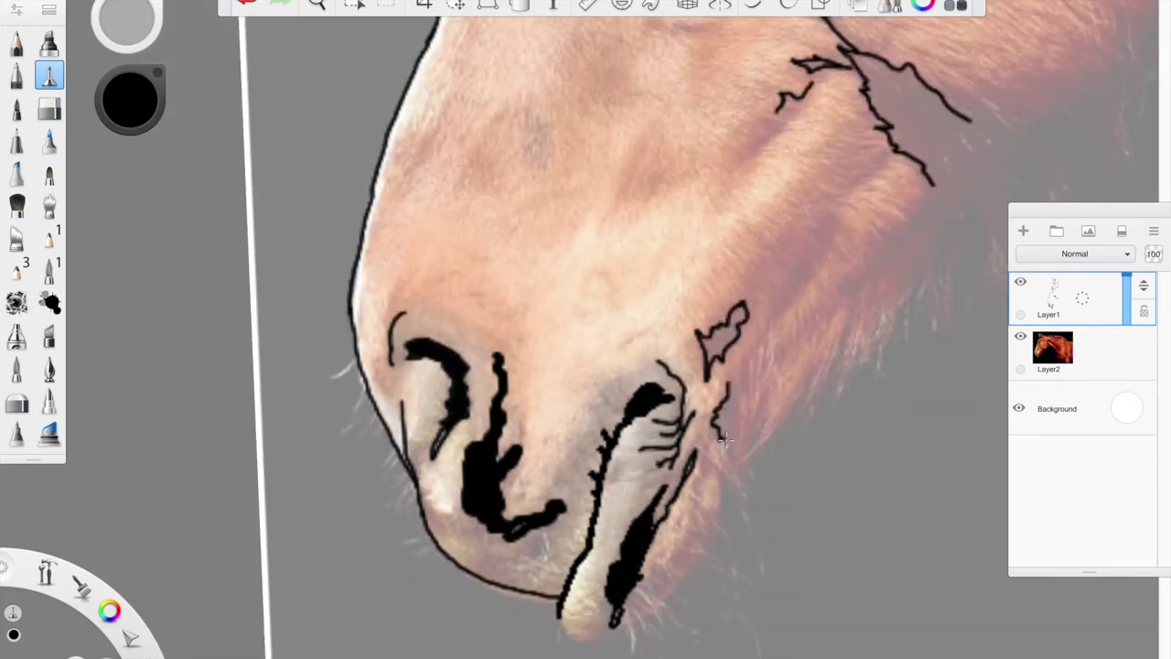
left_click_drag(723, 439, 831, 245)
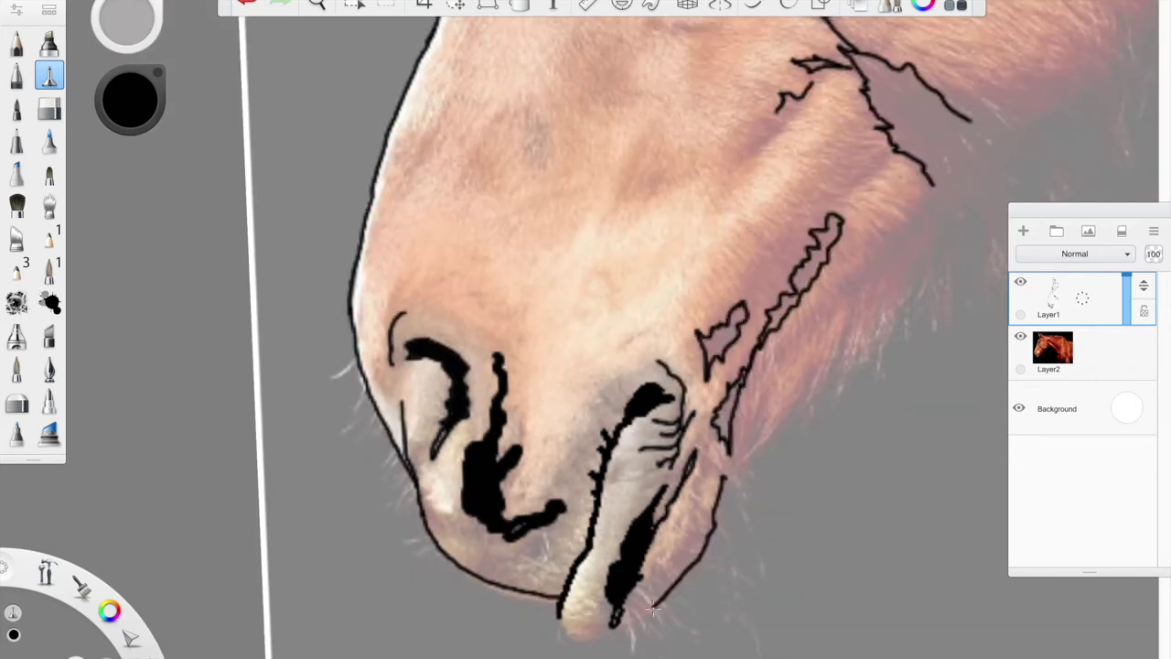
mouse_move(741, 474)
left_mouse_down()
mouse_move(809, 375)
mouse_move(880, 366)
mouse_move(955, 300)
left_mouse_up()
left_click_drag(810, 336, 931, 209)
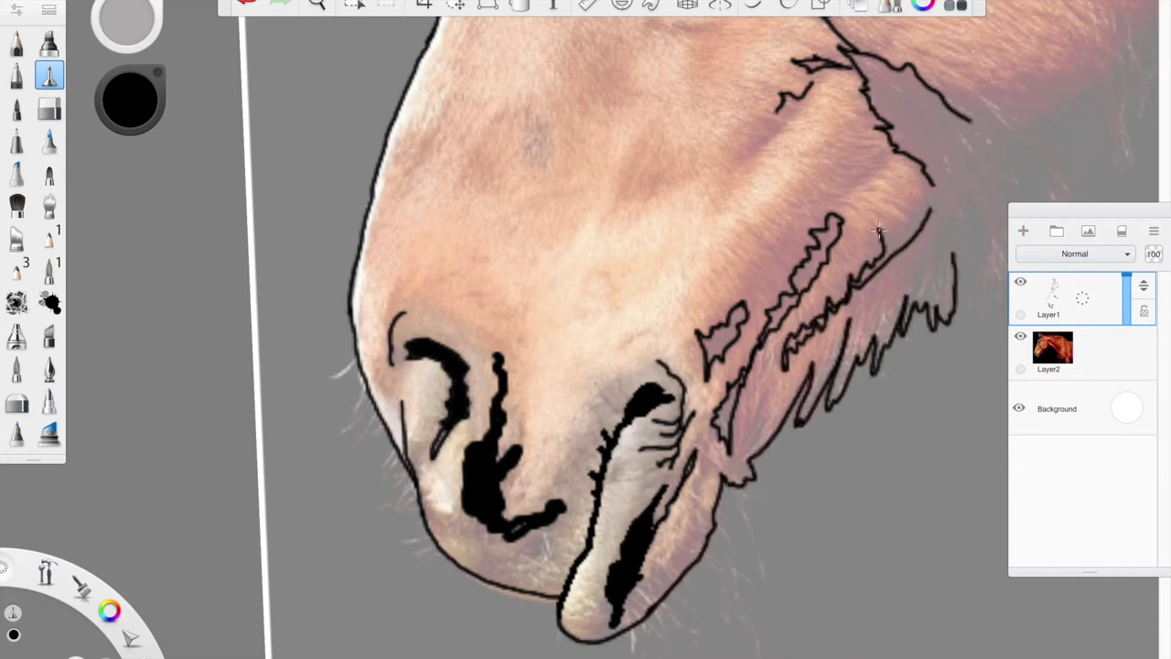
- Fill the traced shadow patches behind the mouth and along the lower jaw with solid black
scroll(841, 173, "up", 5)
left_click(519, 5)
left_click(568, 437)
left_click(819, 225)
left_click(1068, 151)
left_click(958, 266)
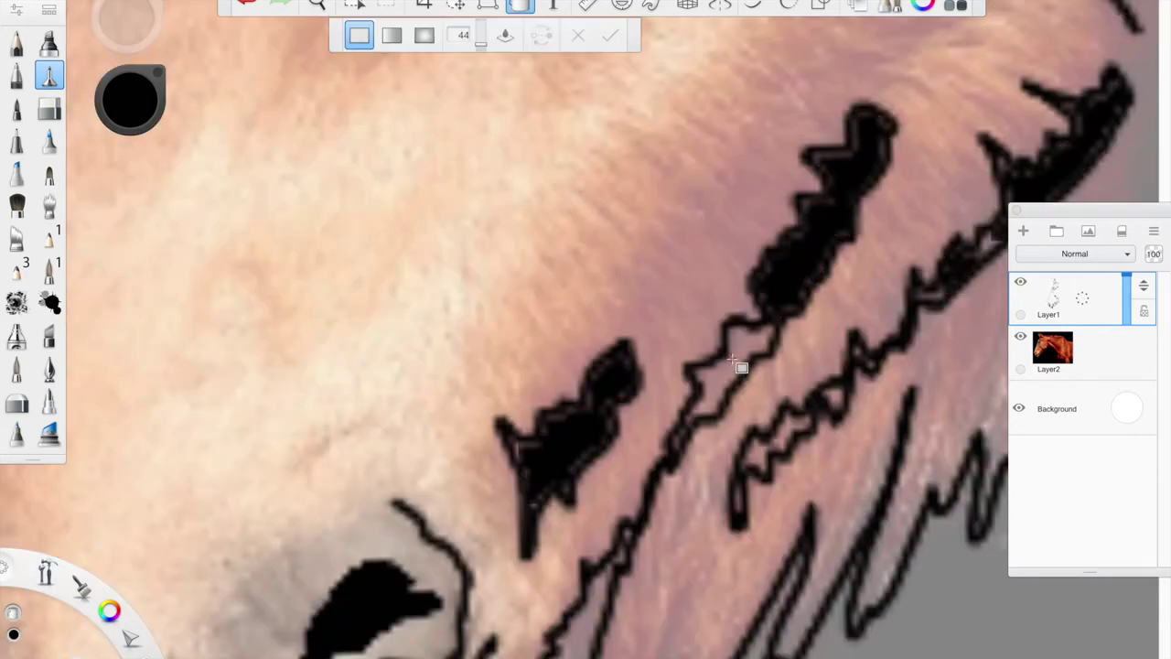
left_click(738, 362)
left_click(585, 618)
- Hide the photo on Layer2 and fill the remaining gaps in the jagged lower jaw shadow with black
left_click(1021, 338)
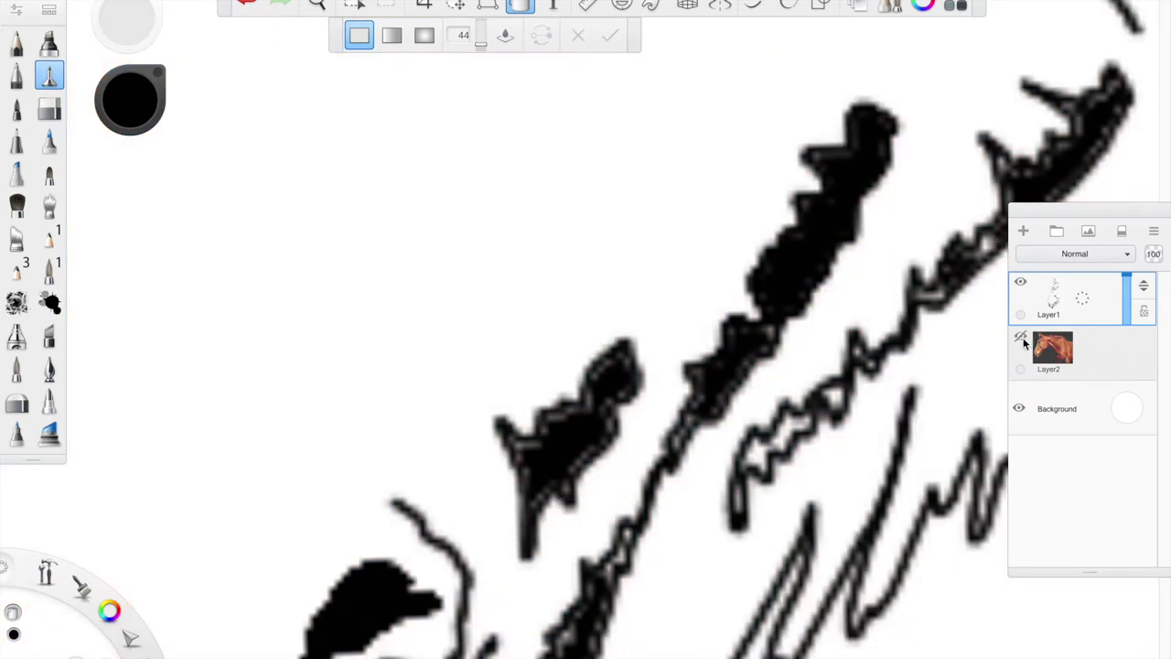
left_click(760, 469)
left_click(800, 423)
left_click(835, 396)
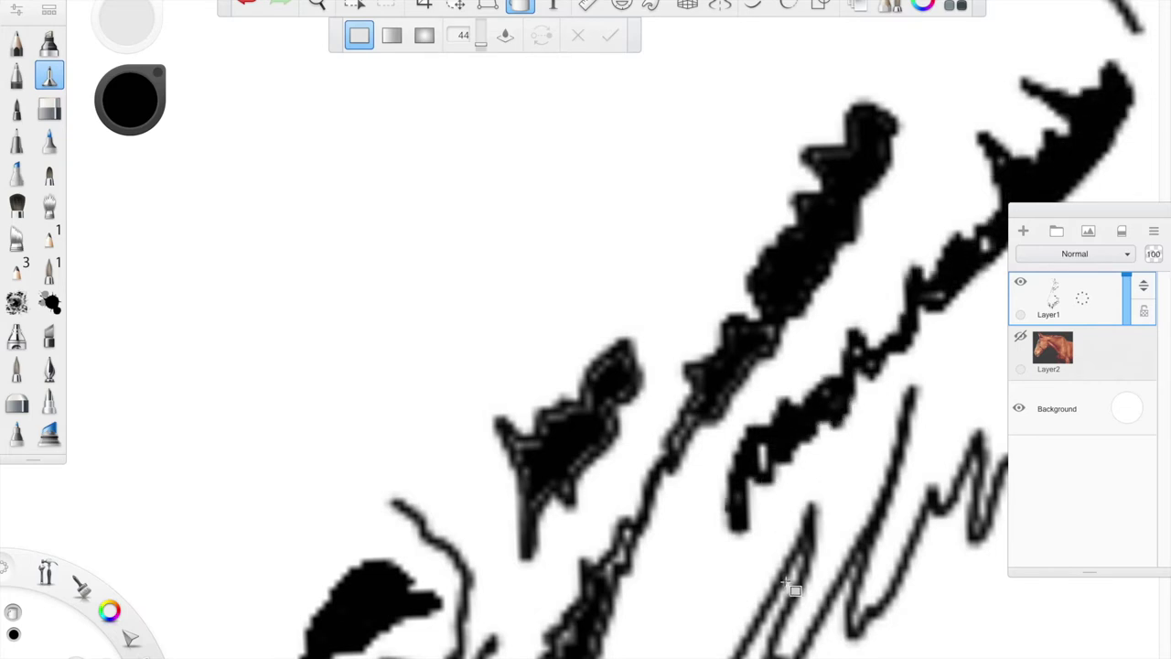
- Fill the eye, the small shape beneath its front corner and the shadow crease behind the brow with black
scroll(810, 556, "down", 5)
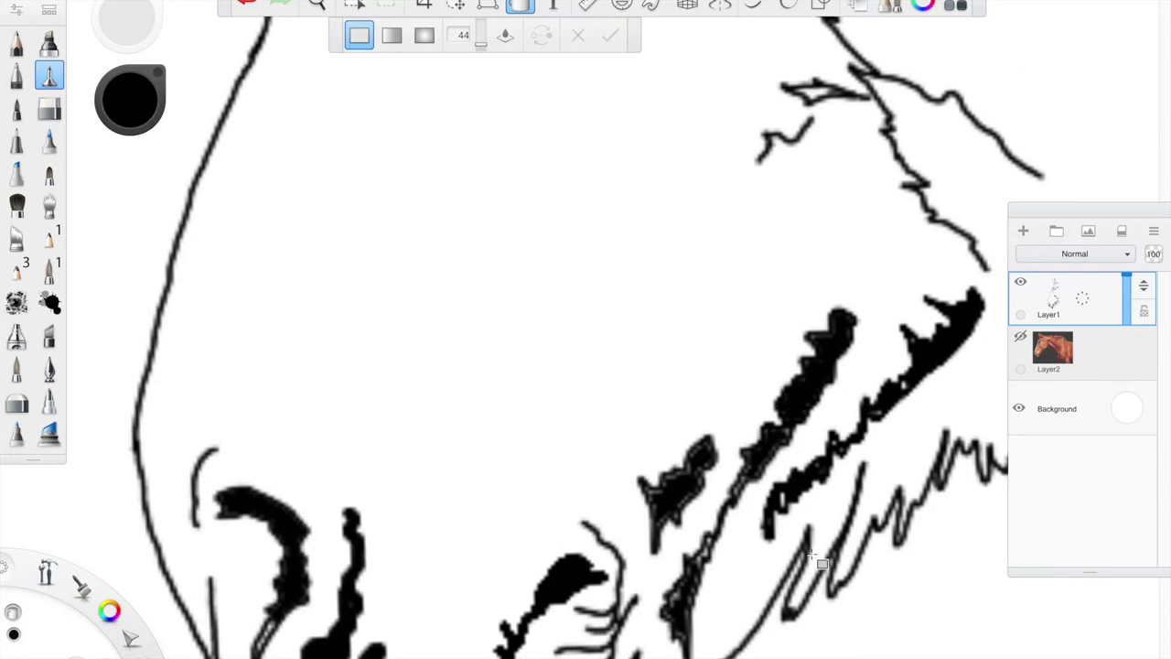
scroll(819, 562, "down", 3)
scroll(812, 556, "up", 2)
scroll(811, 556, "right", 2)
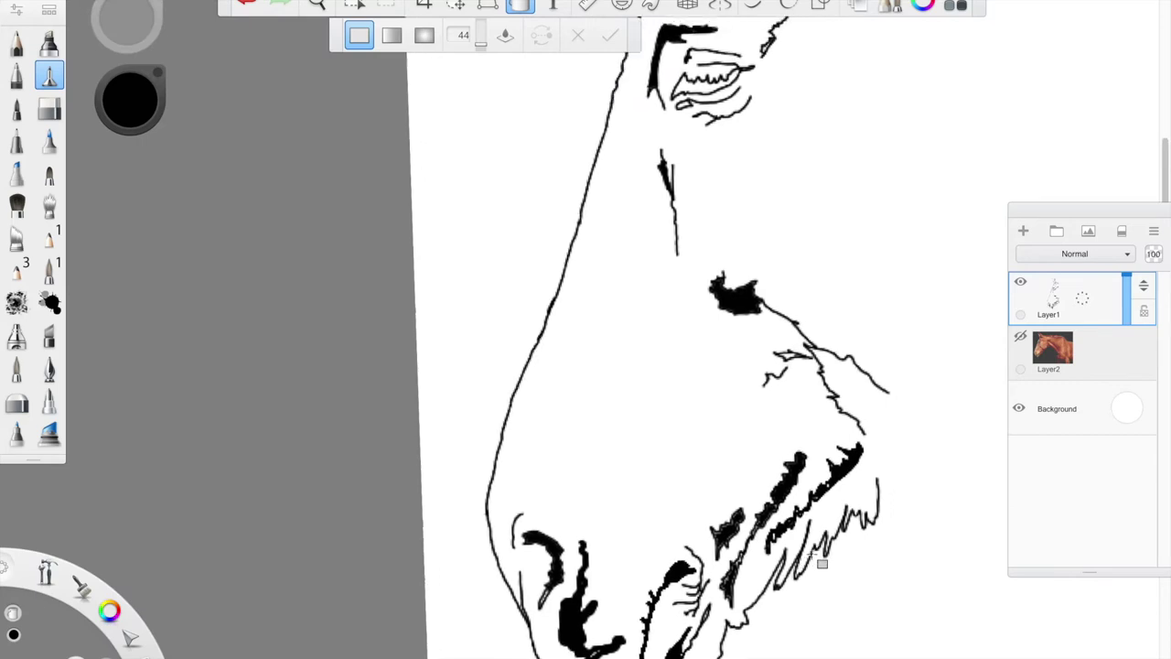
scroll(821, 567, "down", 5)
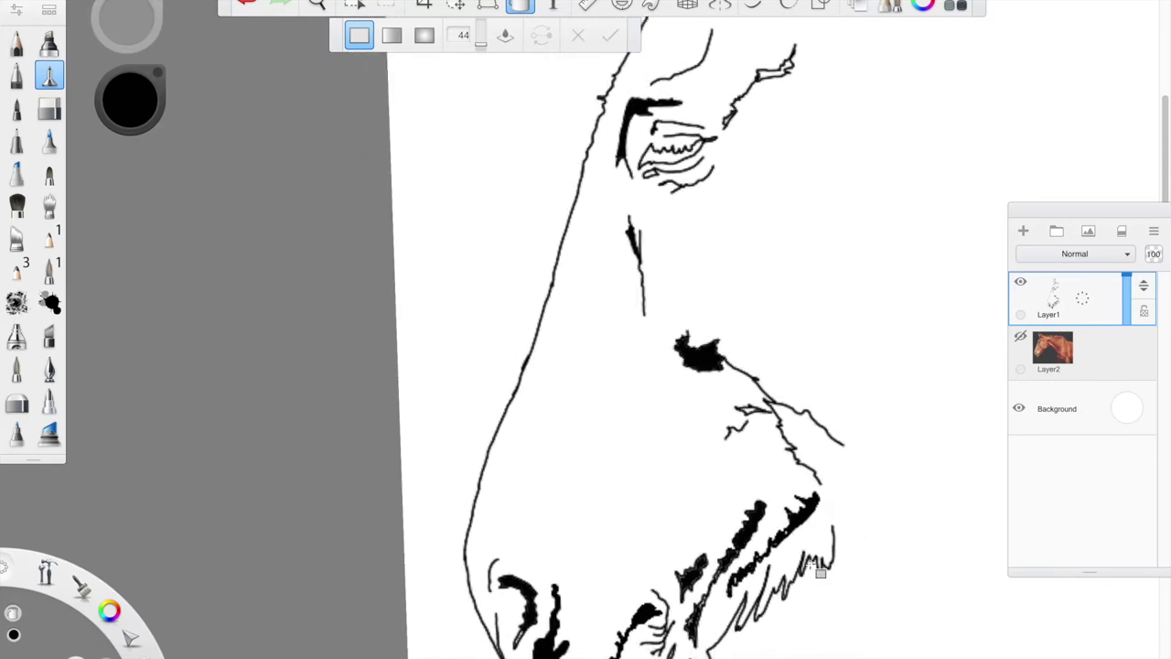
scroll(820, 572, "right", 8)
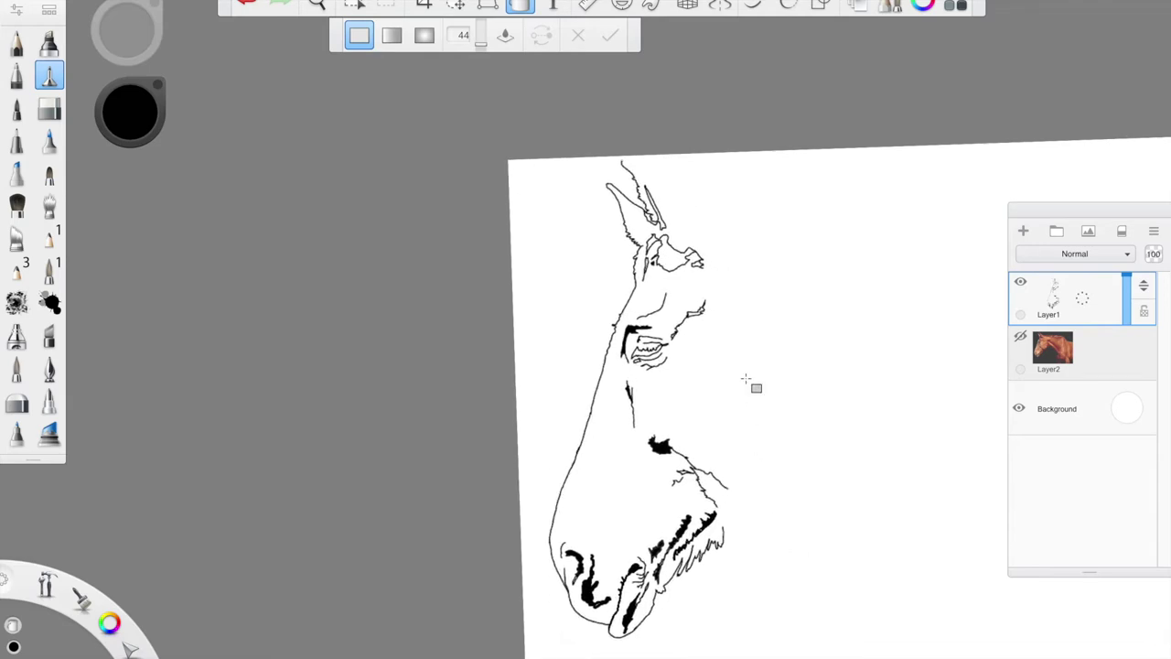
scroll(652, 330, "up", 10)
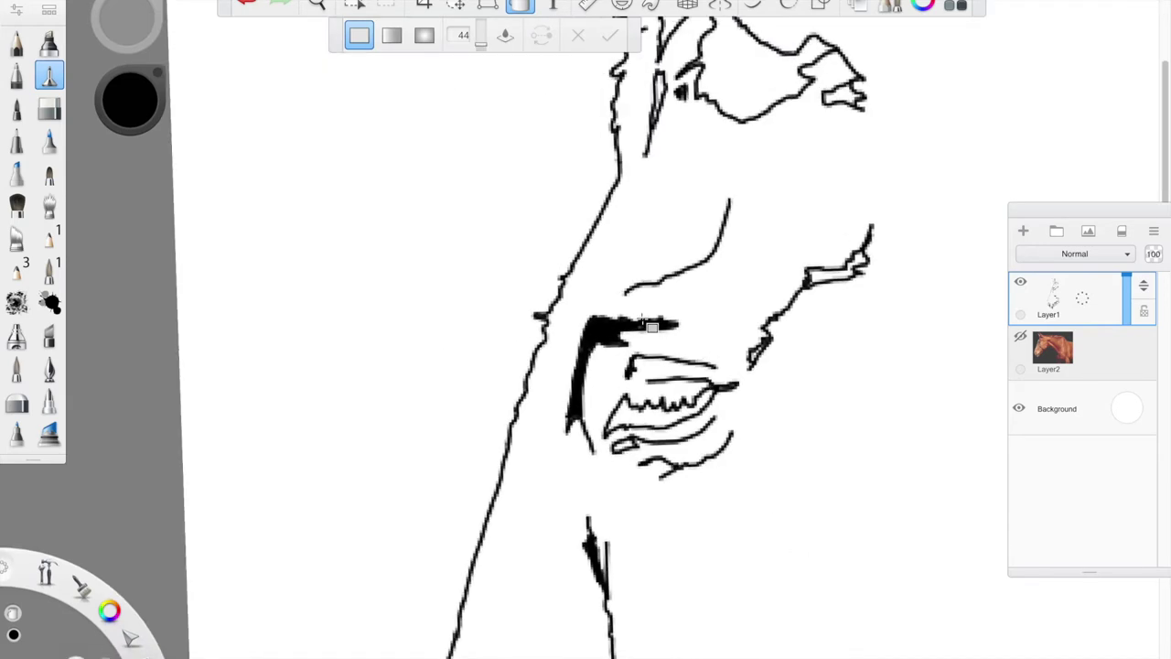
left_click(671, 488)
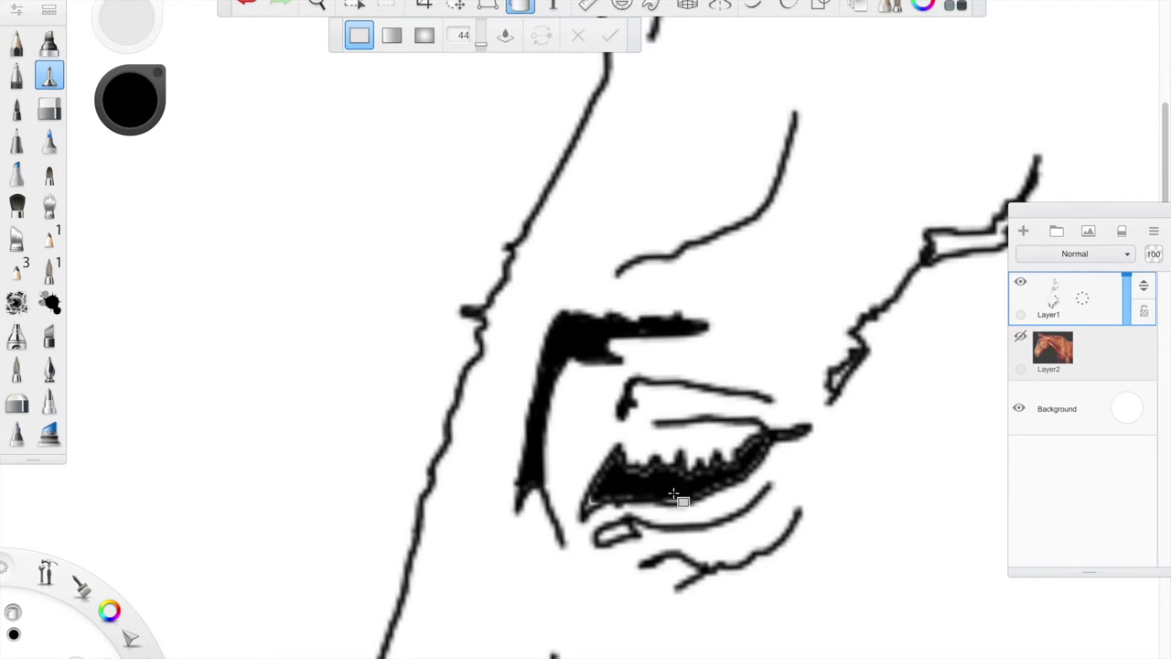
left_click(616, 536)
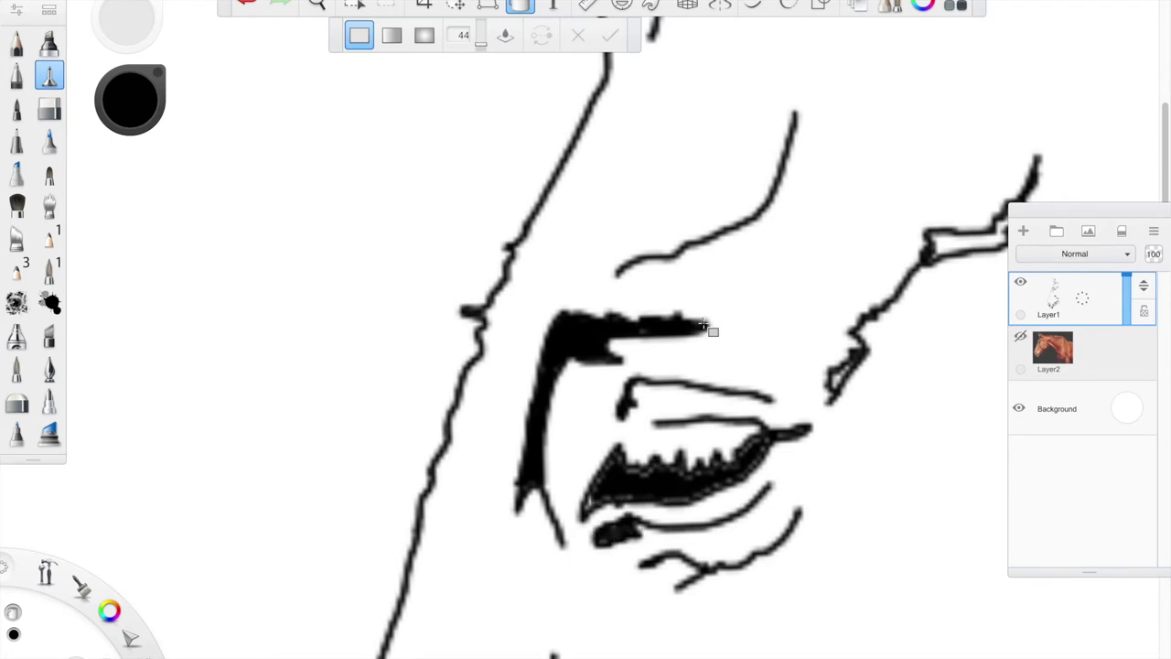
left_click(951, 242)
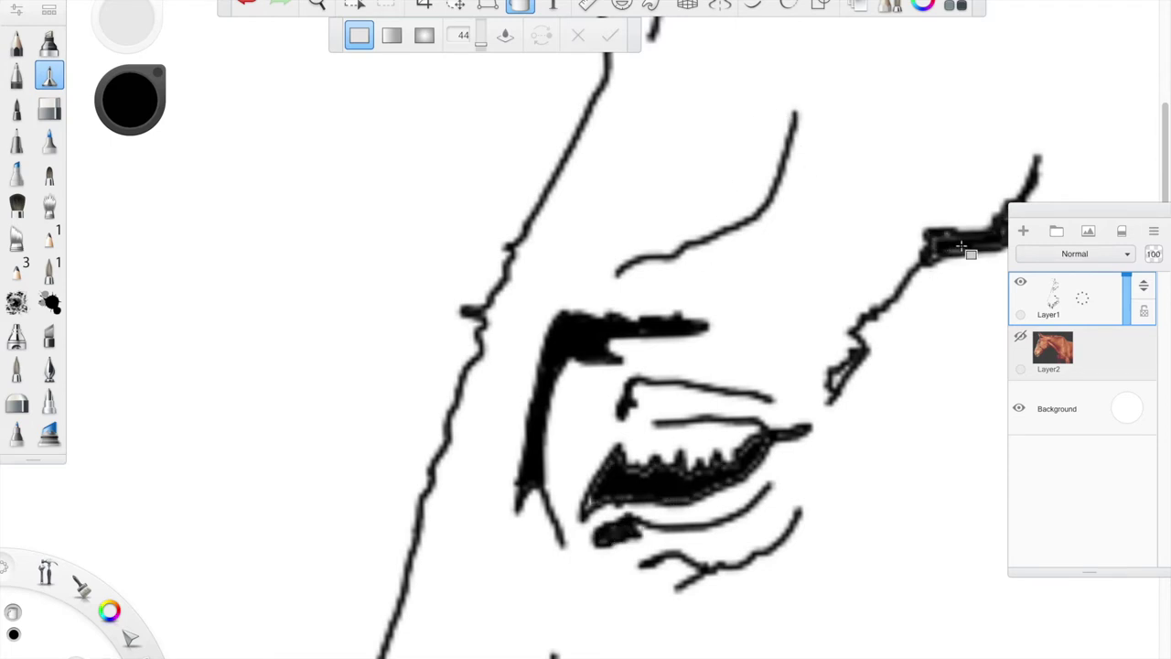
left_click(836, 380)
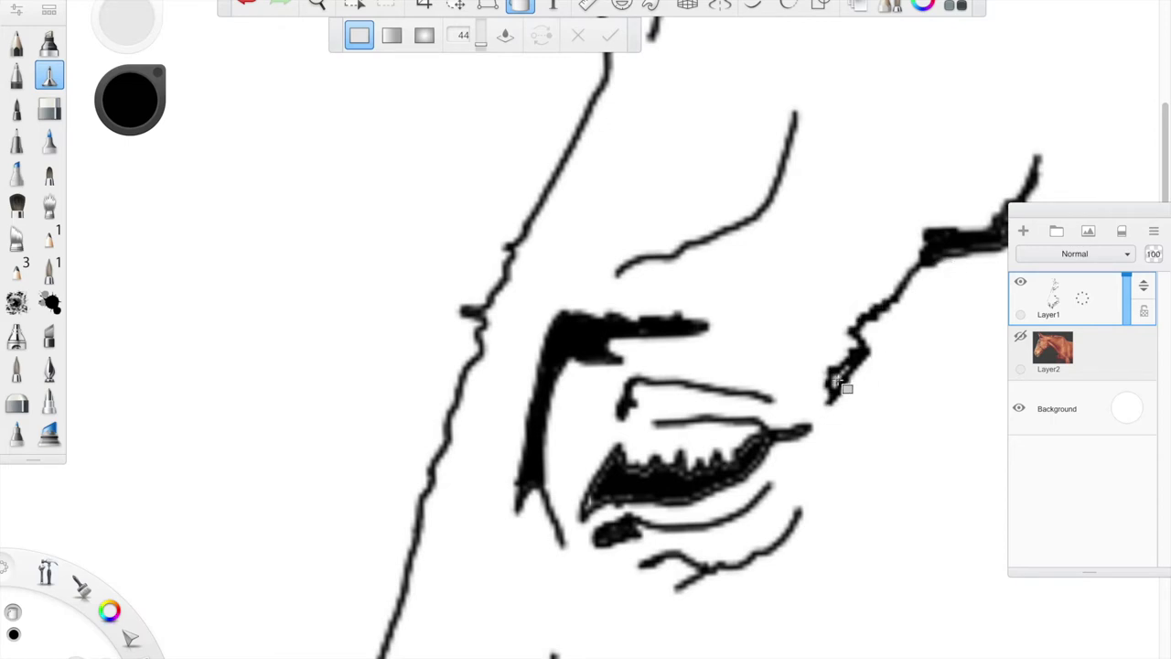
- Fill the large hollow below the ear and the small shapes around it with black, raising the fill tolerance to 65
scroll(854, 373, "down", 5)
scroll(855, 372, "up", 3)
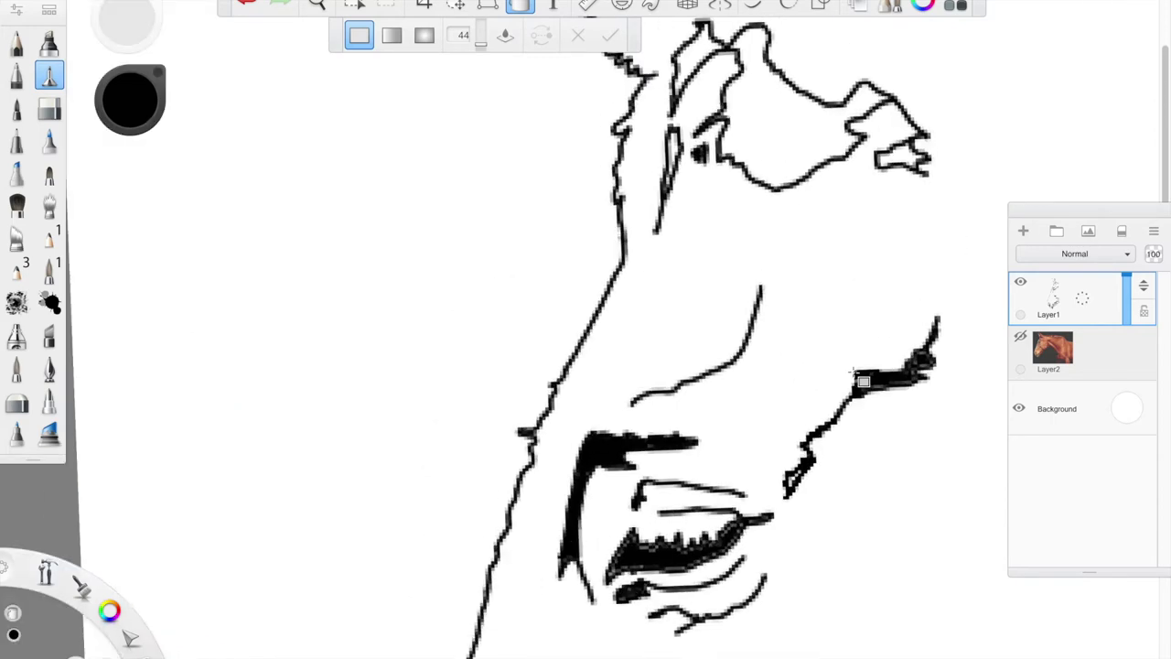
left_click(741, 161)
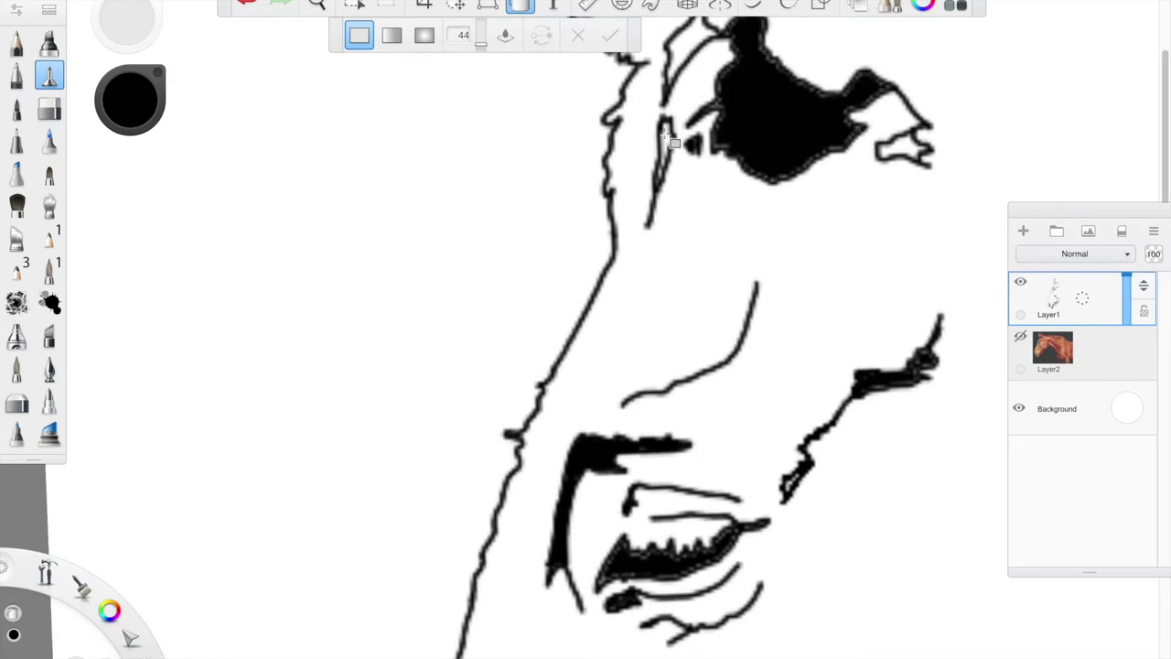
left_click_drag(484, 50, 490, 47)
left_click(768, 120)
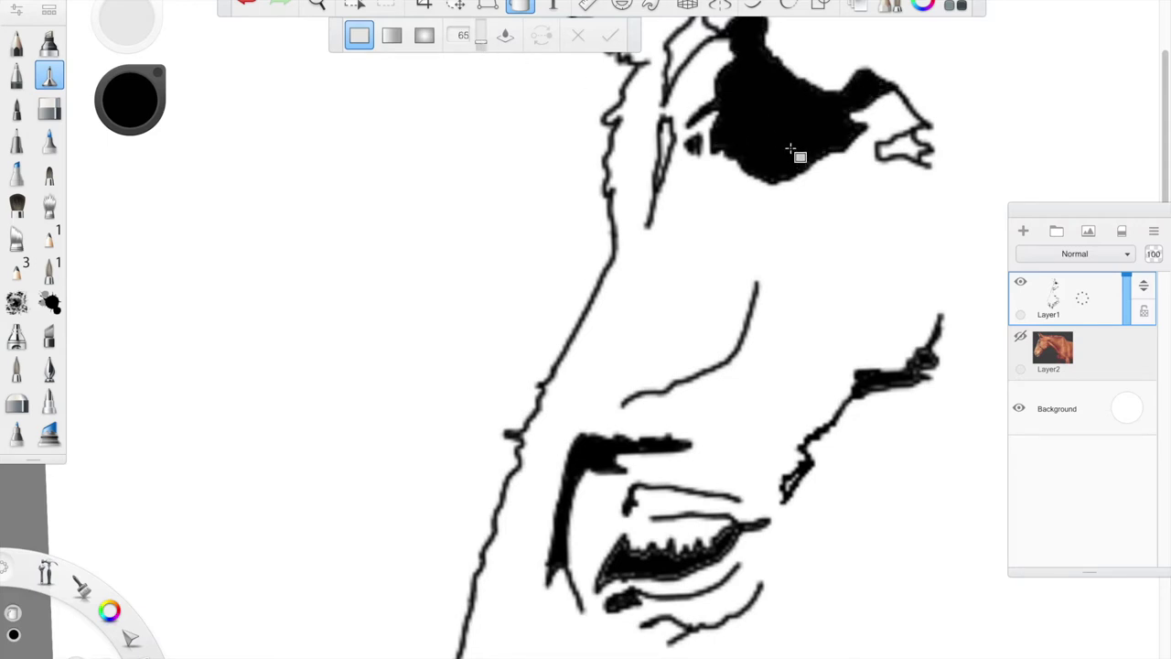
left_click(904, 149)
scroll(851, 212, "up", 3)
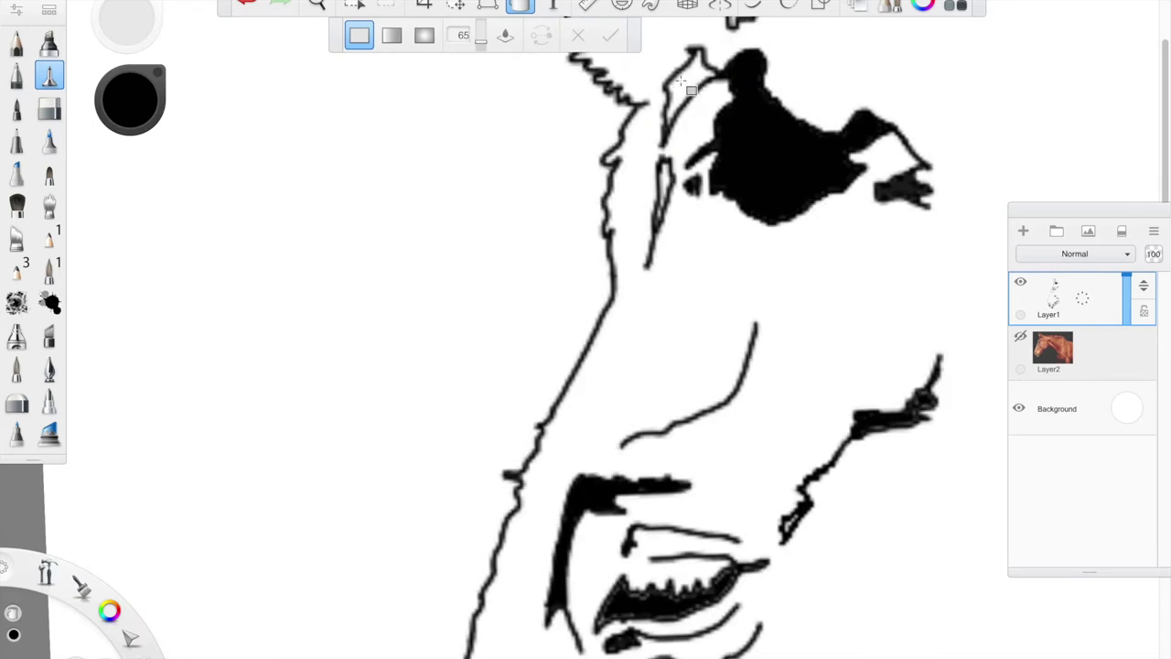
left_click(685, 83)
left_click(668, 183)
- Fill the narrow strip along the ear's edge and the jagged shadow inside the ear with black
scroll(695, 183, "up", 5)
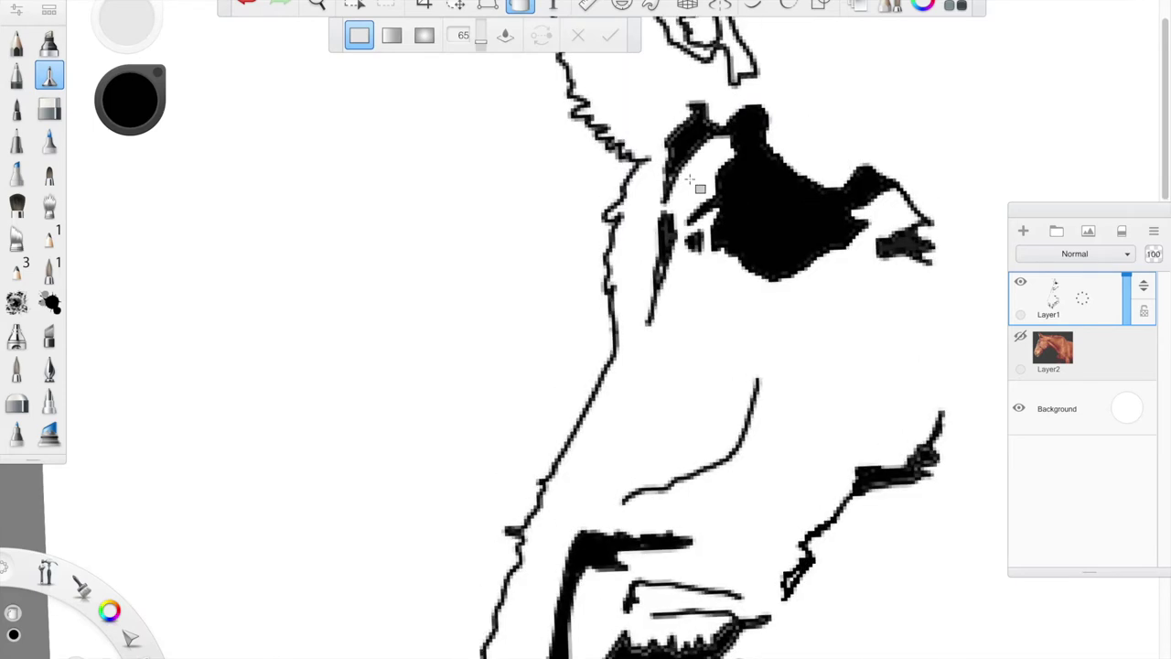
scroll(695, 183, "up", 5)
scroll(695, 183, "up", 3)
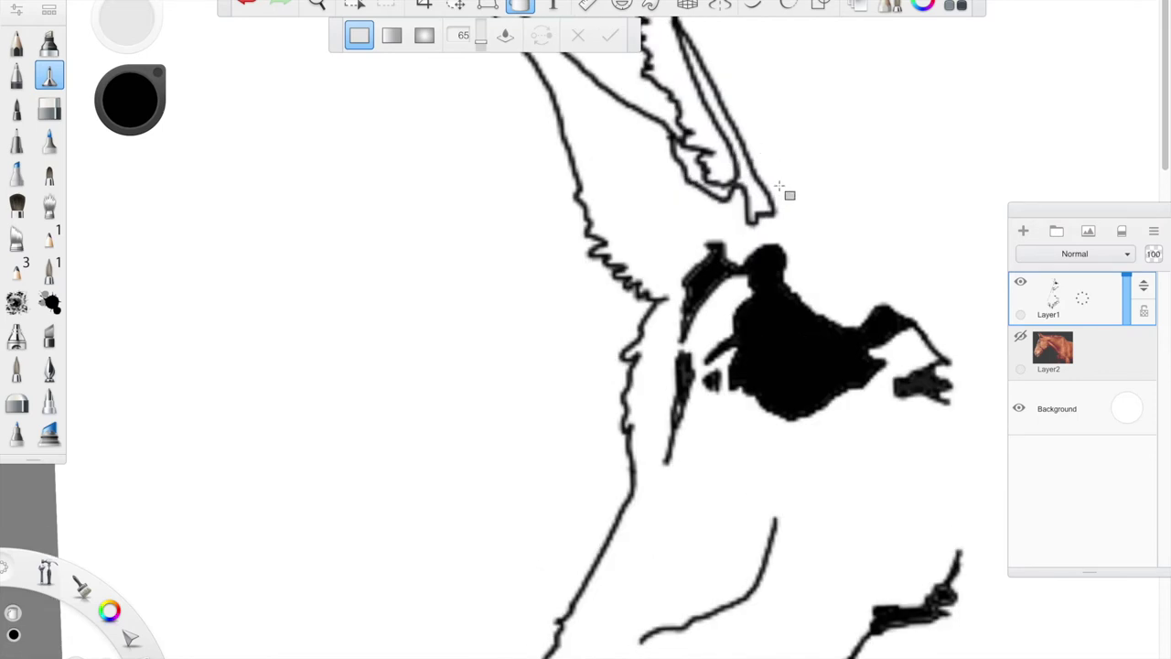
left_click(750, 191)
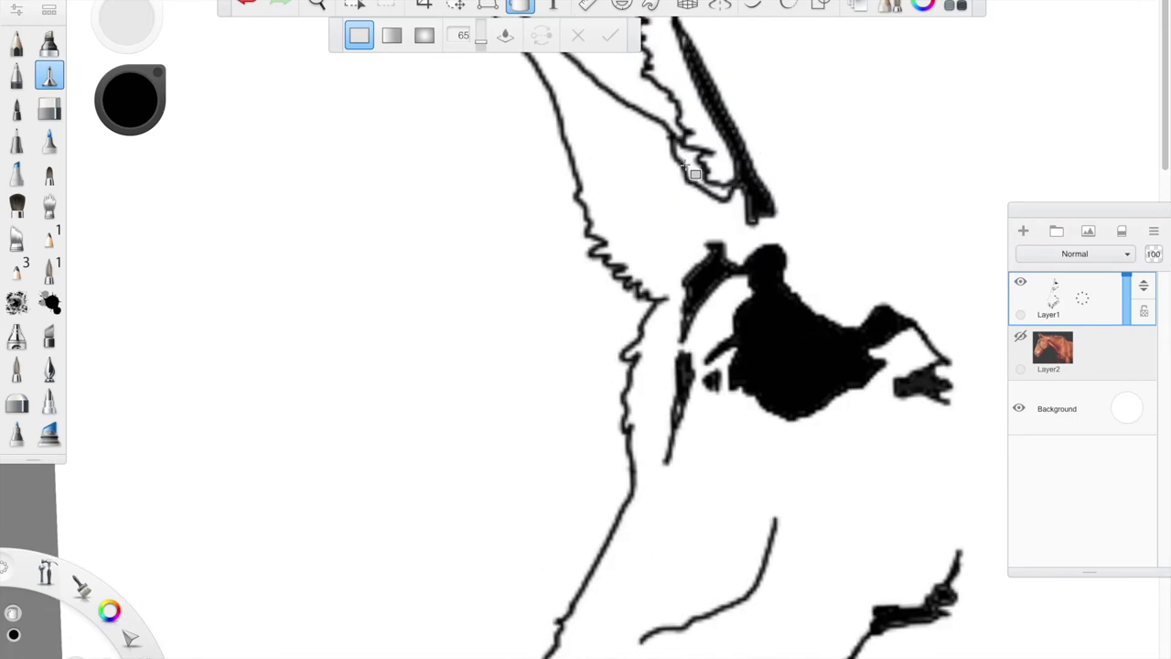
left_click_drag(692, 165, 695, 186)
- Leave the fill tool and show the horse photo on Layer2 again
scroll(740, 178, "down", 5)
scroll(740, 181, "down", 5)
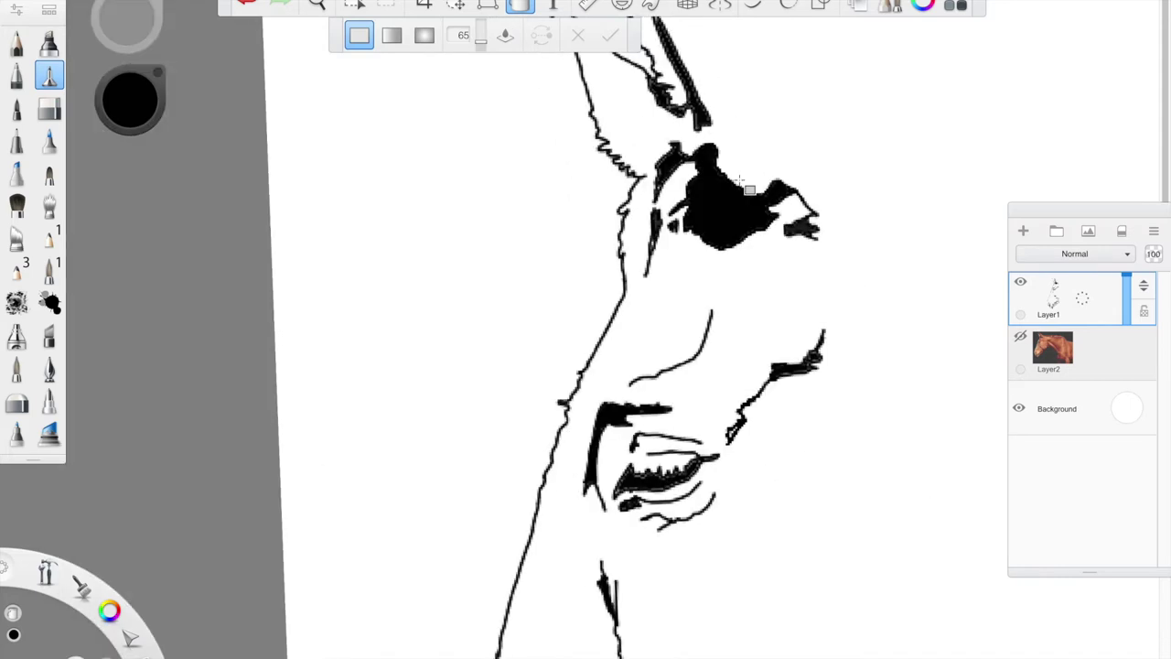
scroll(748, 187, "down", 5)
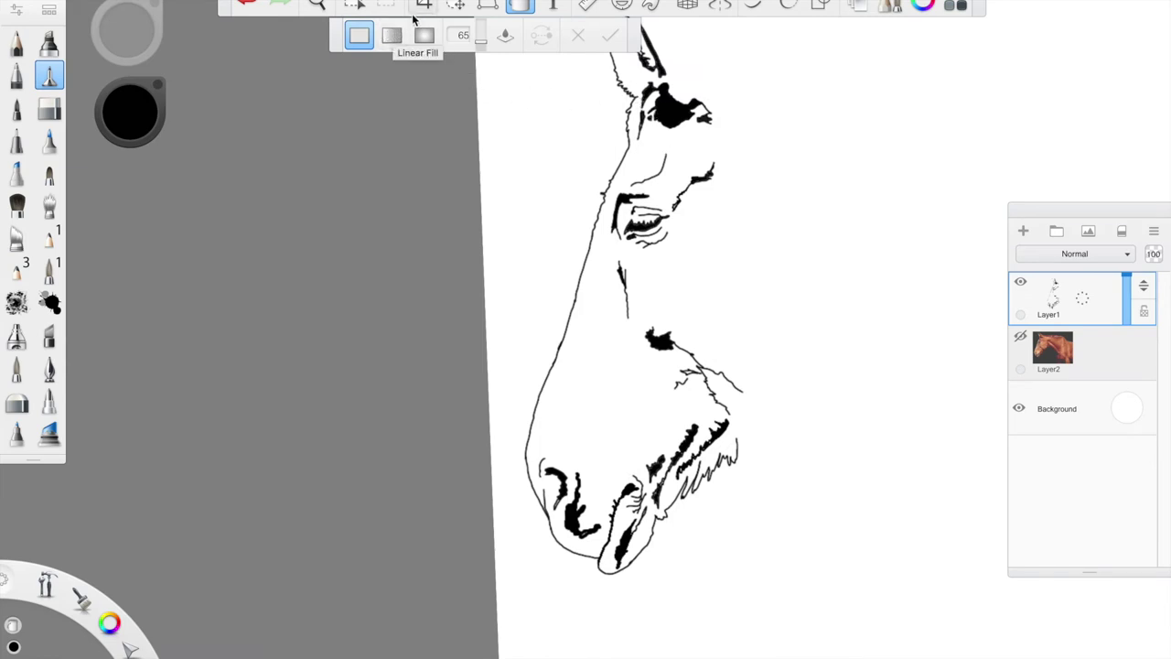
left_click(517, 7)
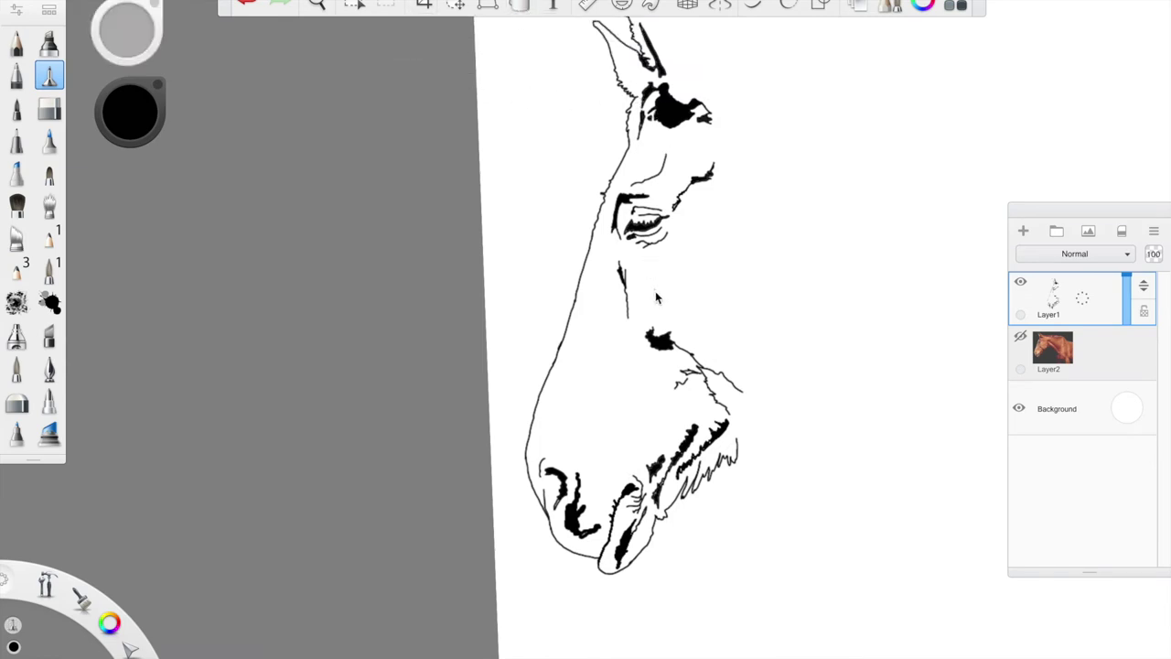
left_click(1020, 336)
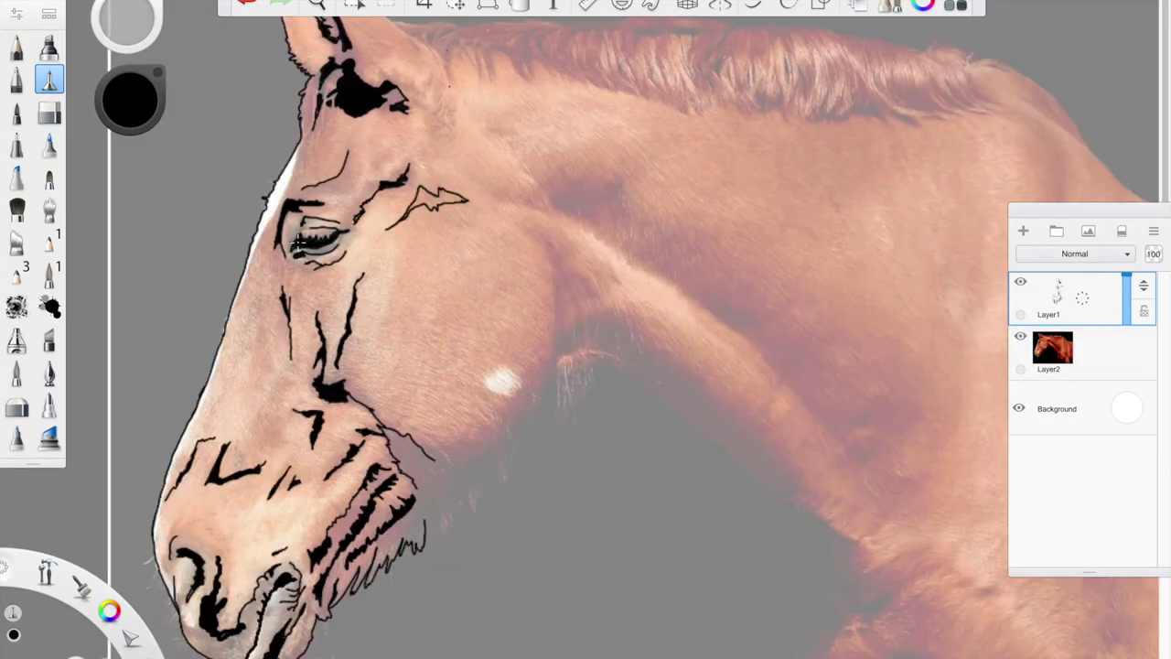
- Trace the dark jaw shadow beneath the cheek and the hairy edge running up to the throat
left_click(47, 573)
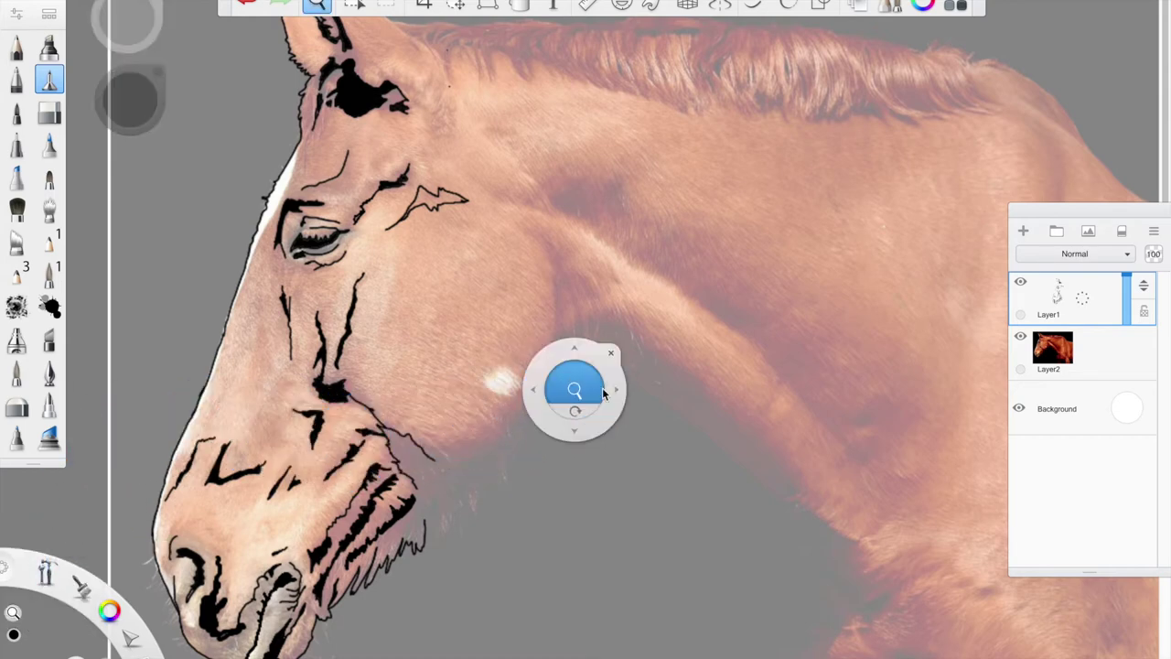
mouse_move(580, 379)
left_mouse_down()
mouse_move(603, 334)
mouse_move(556, 401)
mouse_move(635, 345)
mouse_move(729, 178)
left_mouse_up()
key("Escape")
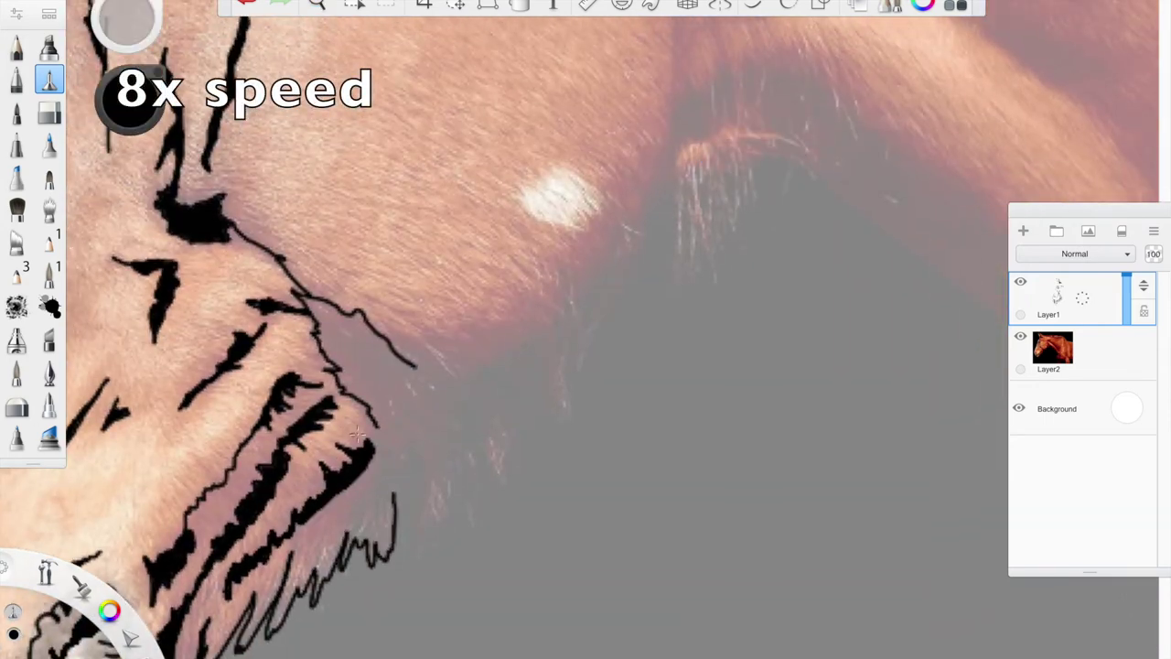
mouse_move(378, 471)
left_mouse_down()
mouse_move(483, 413)
mouse_move(502, 355)
mouse_move(407, 367)
left_mouse_up()
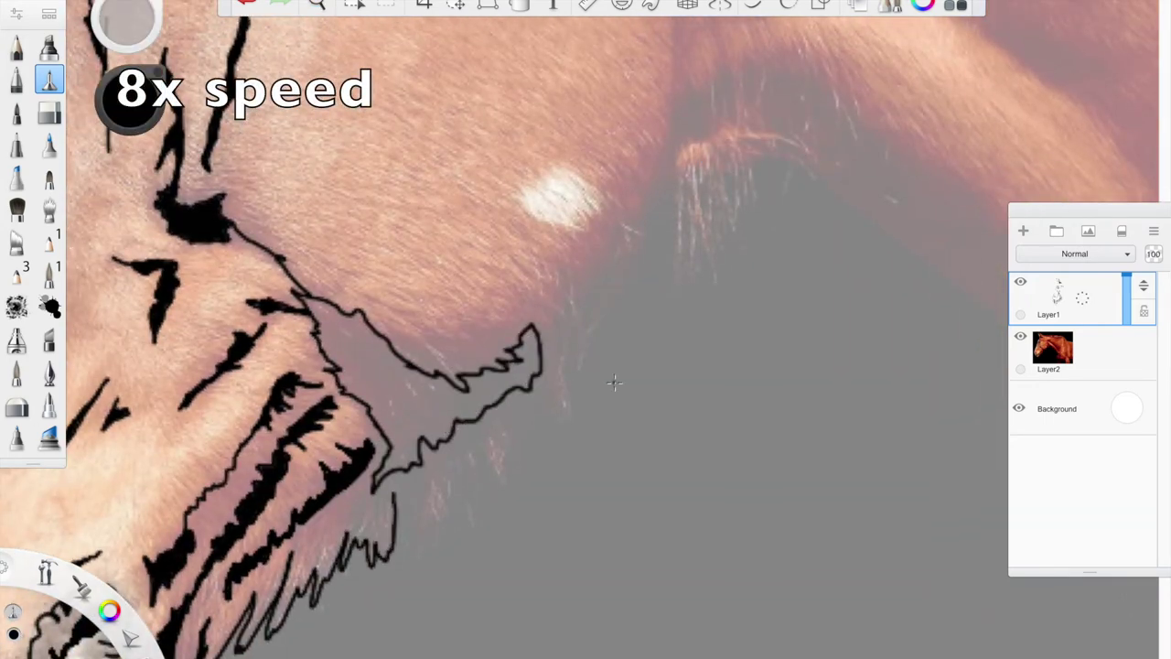
mouse_move(395, 498)
left_mouse_down()
mouse_move(495, 472)
mouse_move(609, 312)
mouse_move(663, 189)
mouse_move(679, 267)
mouse_move(716, 249)
mouse_move(745, 195)
mouse_move(772, 198)
mouse_move(827, 185)
left_mouse_up()
mouse_move(572, 315)
left_mouse_down()
mouse_move(599, 274)
mouse_move(578, 273)
mouse_move(572, 311)
left_mouse_up()
mouse_move(677, 38)
left_mouse_down()
mouse_move(660, 134)
mouse_move(732, 92)
mouse_move(750, 59)
mouse_move(798, 64)
mouse_move(864, 163)
mouse_move(819, 87)
left_mouse_up()
- Trace the jagged hair patches at the throat and the branching crease behind the cheek
left_click(58, 564)
left_click_drag(59, 565, 47, 536)
left_click_drag(580, 294, 460, 453)
left_click_drag(569, 146, 477, 345)
mouse_move(317, 249)
left_mouse_down()
mouse_move(423, 417)
mouse_move(466, 422)
mouse_move(477, 389)
mouse_move(517, 389)
mouse_move(375, 305)
mouse_move(412, 338)
left_mouse_up()
- Trace the jagged shadow patch on the upper neck and the long neck crease below it, including its branches
mouse_move(310, 87)
left_mouse_down()
mouse_move(408, 186)
mouse_move(517, 147)
mouse_move(579, 203)
left_mouse_up()
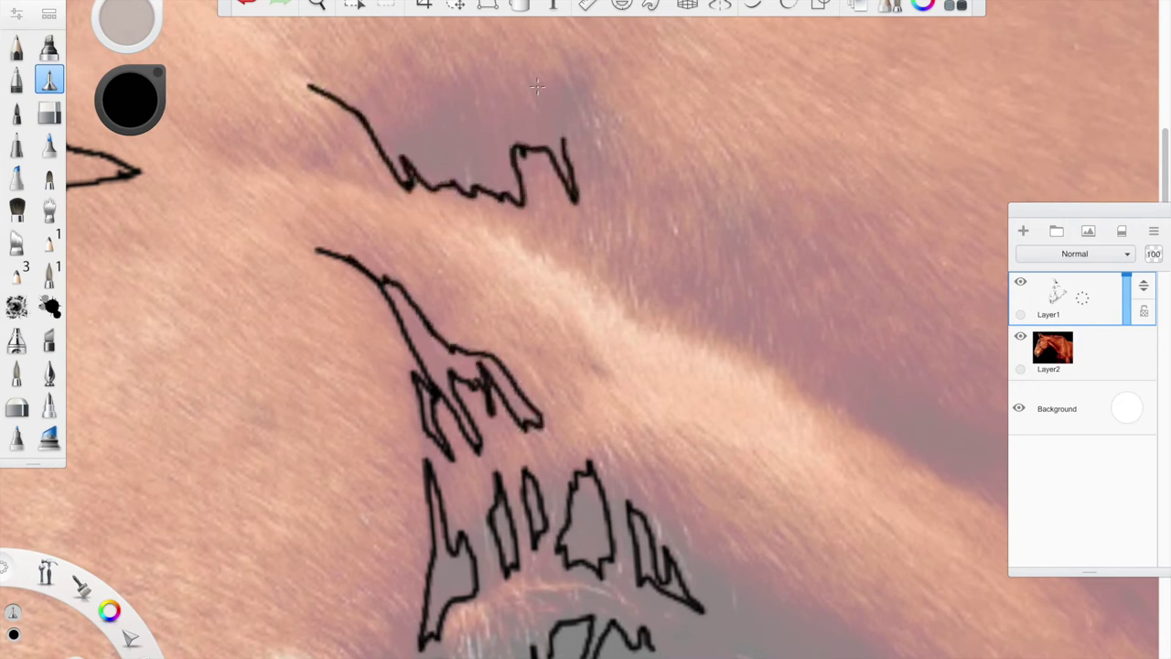
mouse_move(366, 124)
left_mouse_down()
mouse_move(512, 94)
mouse_move(565, 139)
mouse_move(592, 128)
left_mouse_up()
mouse_move(518, 236)
left_mouse_down()
mouse_move(839, 410)
mouse_move(968, 412)
mouse_move(978, 474)
mouse_move(922, 453)
mouse_move(849, 384)
left_mouse_up()
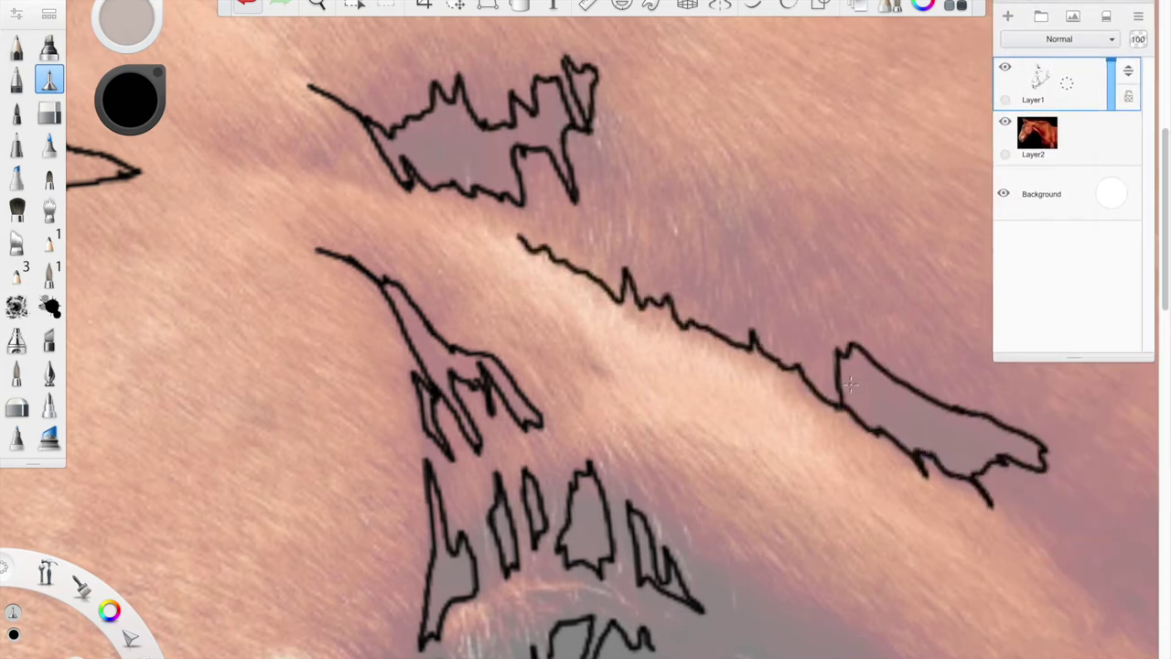
mouse_move(695, 179)
left_mouse_down()
mouse_move(745, 275)
mouse_move(754, 334)
left_mouse_up()
mouse_move(696, 243)
left_mouse_down()
mouse_move(697, 302)
mouse_move(717, 295)
left_mouse_up()
left_click_drag(752, 321, 671, 293)
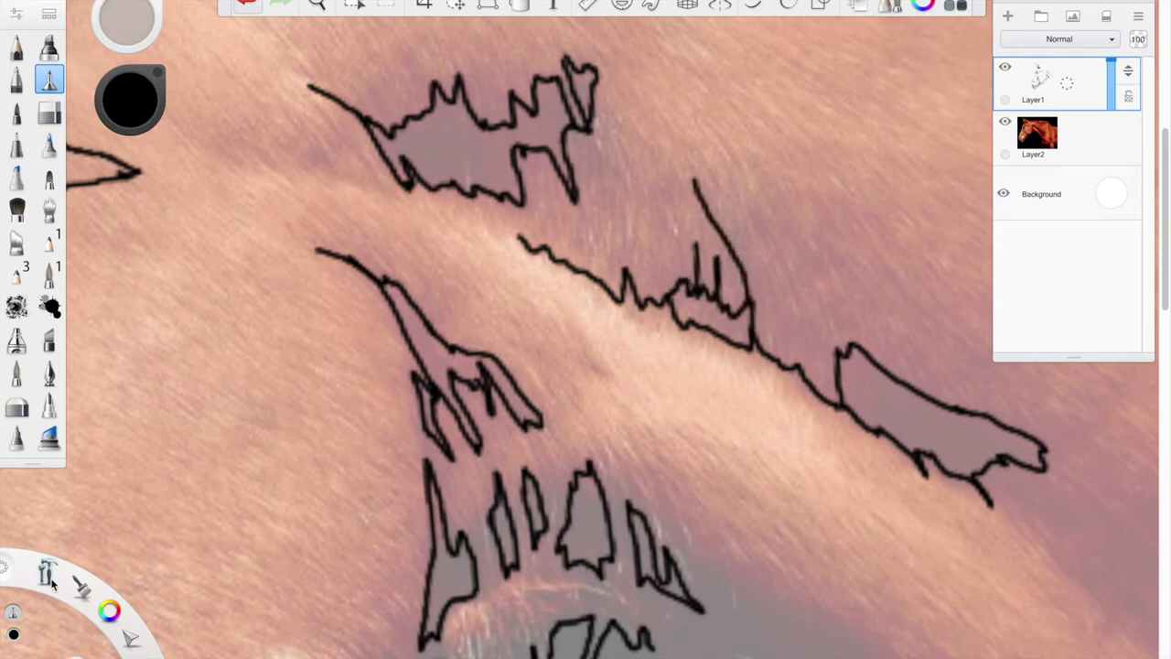
- Trace the lower end of the neck crease, with its jagged shadow patch and the two small patches at its tip
key("space")
left_click_drag(645, 335, 266, 181)
left_click_drag(856, 475, 600, 326)
mouse_move(385, 220)
left_mouse_down()
mouse_move(582, 390)
mouse_move(692, 515)
mouse_move(749, 499)
mouse_move(678, 419)
mouse_move(690, 401)
mouse_move(511, 308)
mouse_move(506, 225)
mouse_move(517, 191)
mouse_move(422, 202)
mouse_move(352, 154)
left_mouse_up()
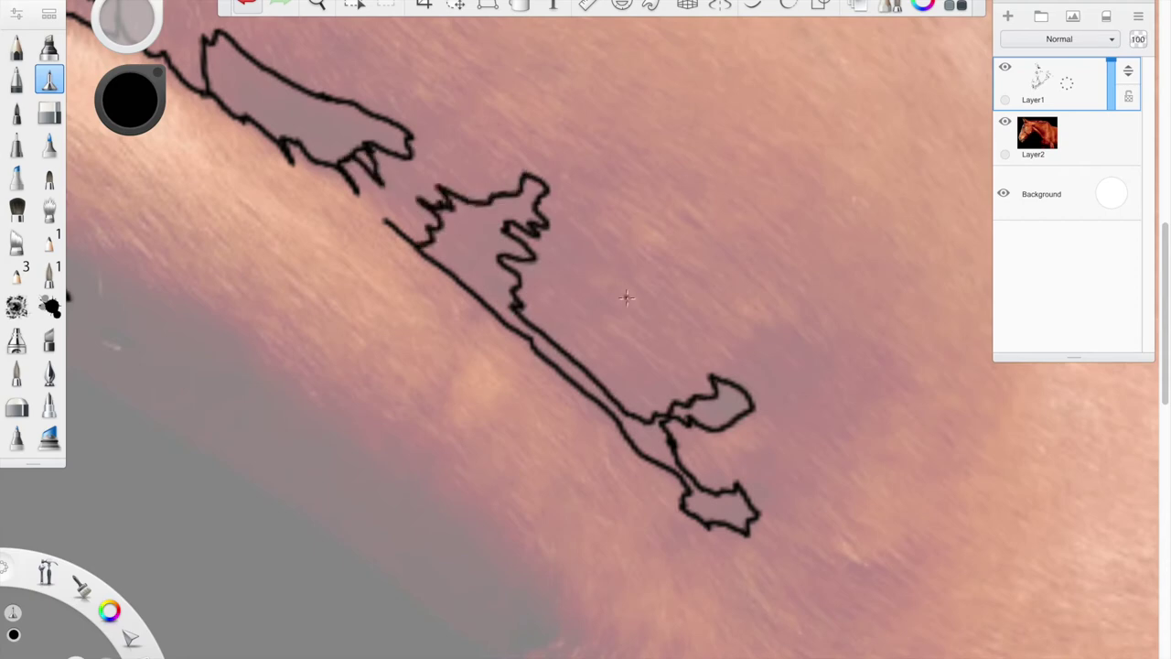
- Hide the photo on Layer2 and flood fill the outlined jaw shadow beneath the cheek with black on Layer1
left_click(1004, 122)
key("space")
left_click_drag(413, 415, 515, 458)
left_click_drag(486, 404, 544, 469)
left_click_drag(516, 427, 579, 246)
left_click_drag(590, 284, 468, 520)
key("g")
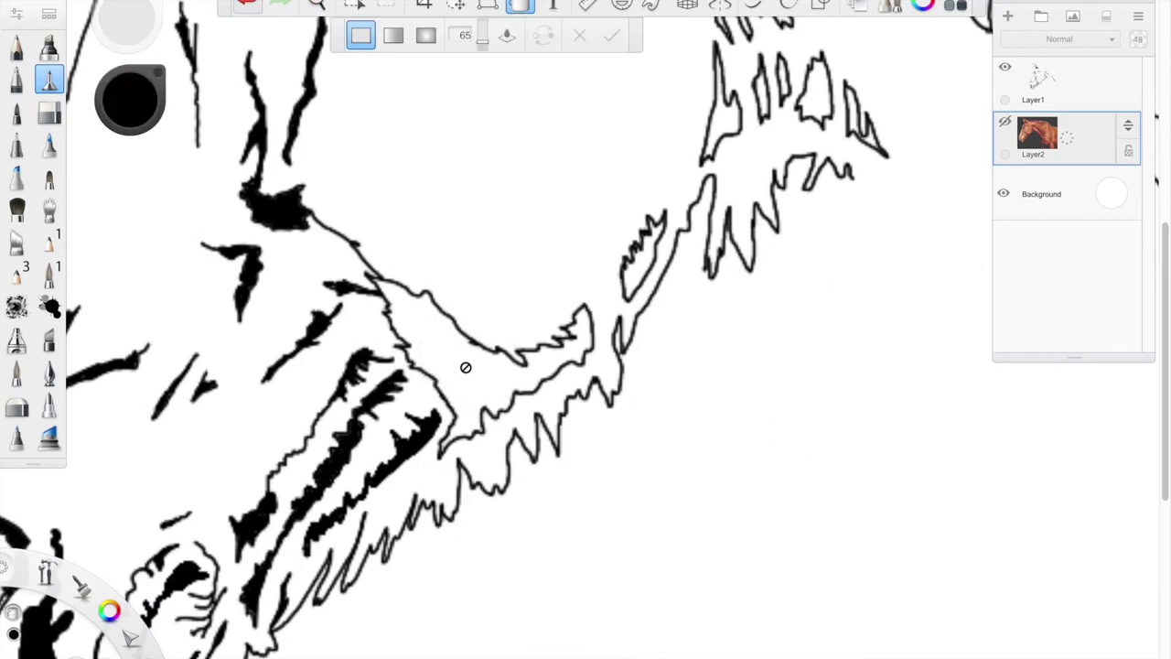
key("Escape")
left_click(1063, 84)
left_click(518, 7)
left_click(463, 375)
- Set the fill tolerance to 109 and fill the narrow patch behind the jaw and the throat hair patches with black
left_click(508, 35)
left_click_drag(483, 43, 483, 30)
left_click(658, 225)
key("super+z")
left_click(640, 251)
left_click(723, 105)
left_click(814, 87)
left_click(864, 119)
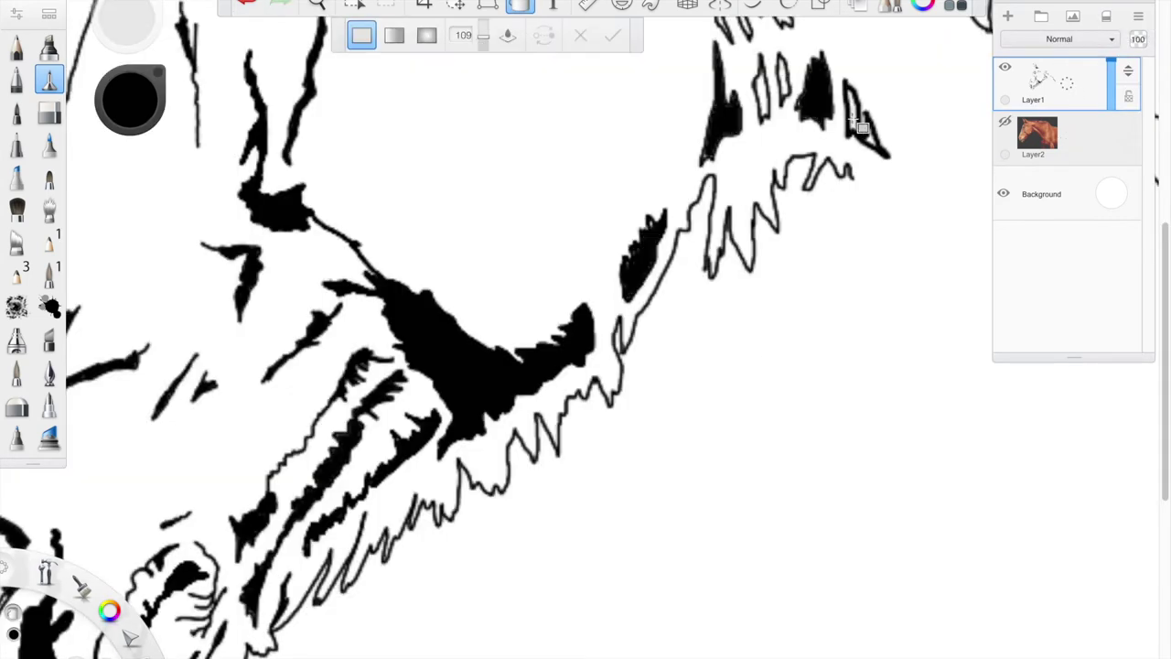
left_click(785, 84)
left_click(763, 91)
- Fill the branching crease behind the cheek, the upper neck patch and the patches along the neck crease with black
key("space")
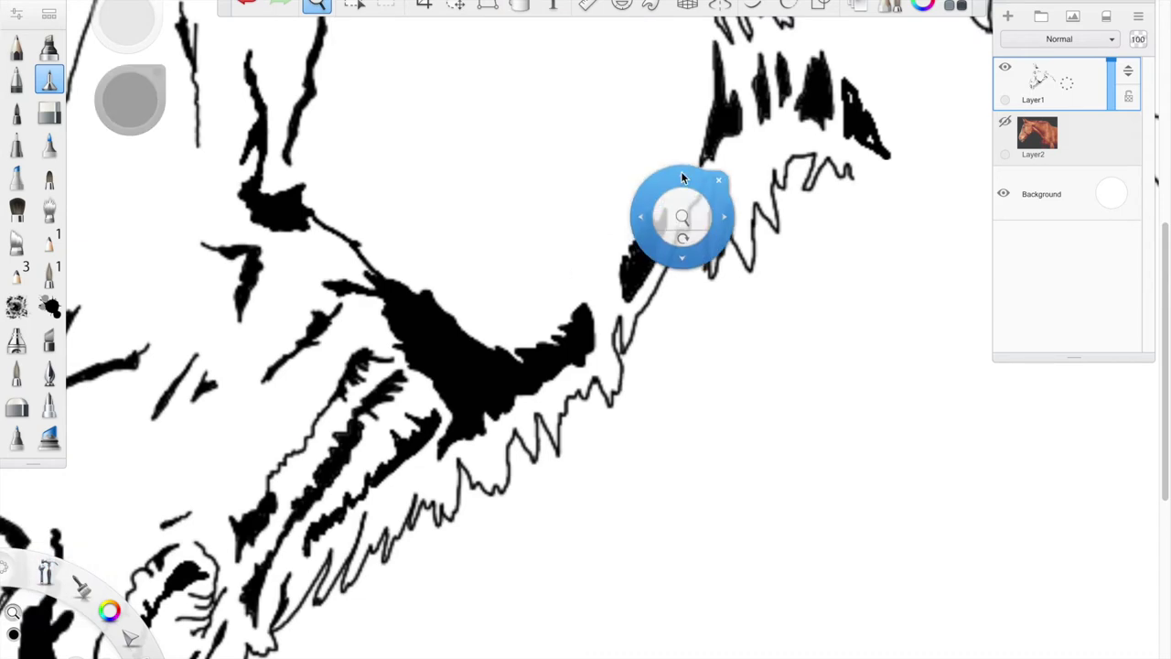
left_click_drag(682, 217, 551, 525)
left_click(595, 274)
left_click(328, 140)
left_click(618, 146)
left_click(784, 272)
left_click(906, 347)
left_click(1030, 453)
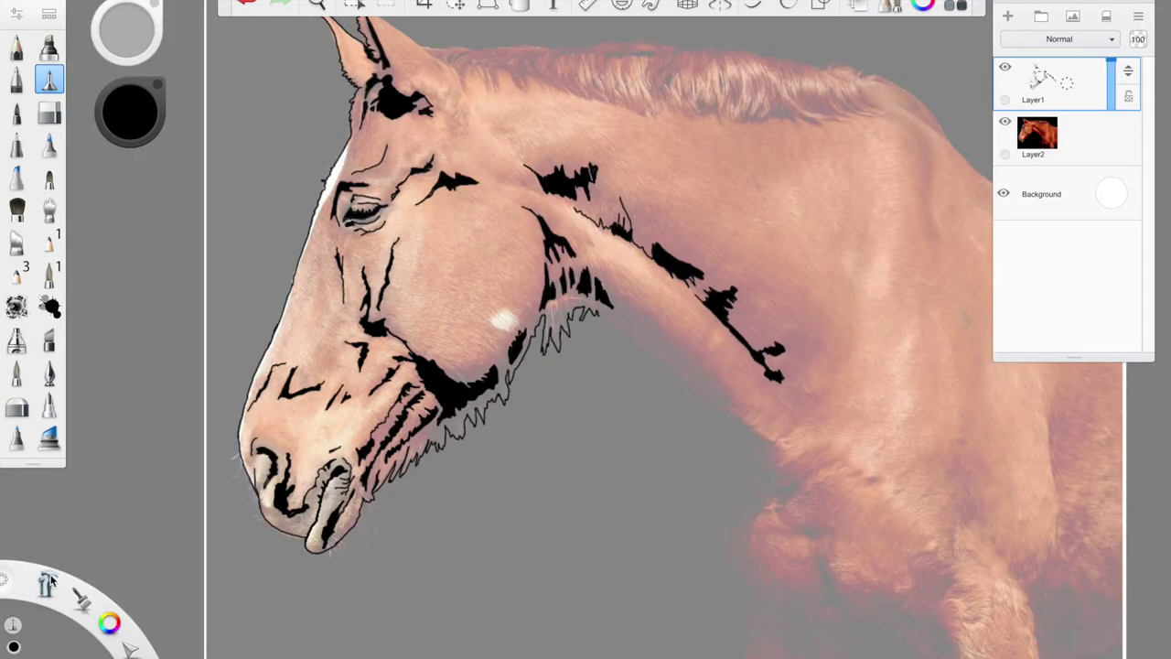
- Trace the back edge of the near ear down to the short dark crease behind it
left_click(48, 582)
left_click(53, 541)
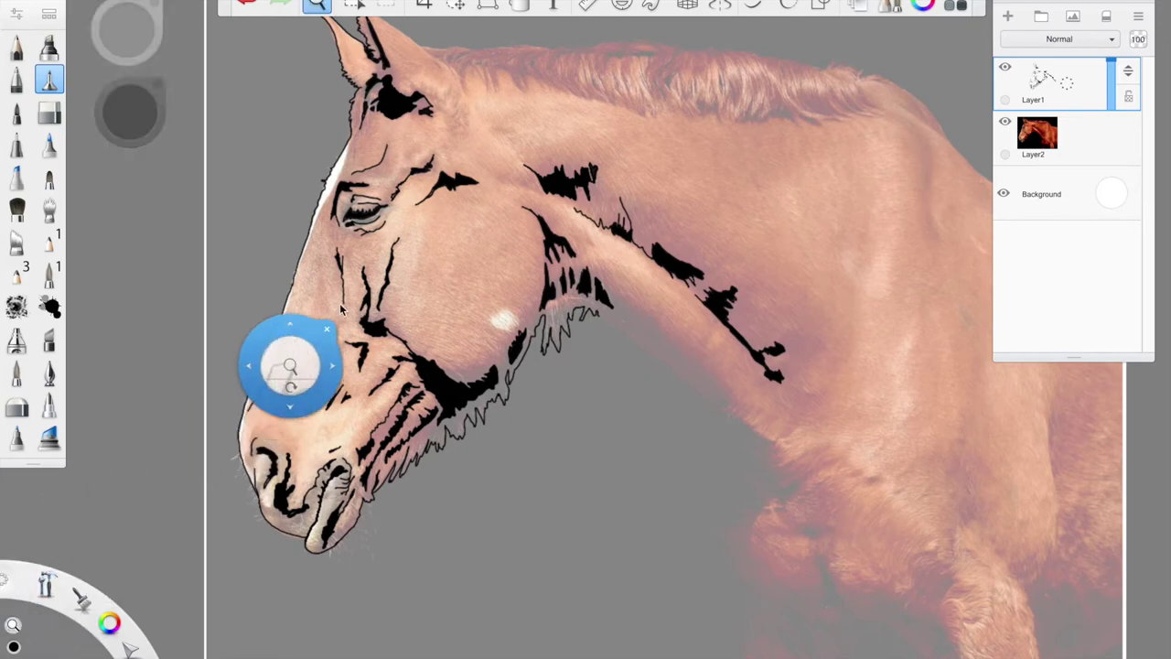
mouse_move(394, 200)
left_mouse_down()
mouse_move(515, 218)
mouse_move(481, 613)
mouse_move(397, 431)
left_mouse_up()
left_click(50, 80)
mouse_move(165, 144)
left_mouse_down()
mouse_move(361, 305)
mouse_move(491, 379)
mouse_move(471, 386)
mouse_move(558, 467)
mouse_move(569, 498)
left_mouse_up()
- Draw the first dark mane strands behind the ear, including the short marks along the mane's top edge
mouse_move(536, 396)
left_mouse_down()
mouse_move(577, 371)
mouse_move(639, 504)
left_mouse_up()
mouse_move(637, 403)
left_mouse_down()
mouse_move(663, 486)
mouse_move(680, 478)
left_mouse_up()
left_click_drag(689, 417, 756, 499)
left_click_drag(655, 382, 732, 373)
left_click_drag(750, 373, 710, 403)
mouse_move(792, 371)
left_mouse_down()
mouse_move(774, 440)
mouse_move(819, 490)
left_mouse_up()
left_click_drag(768, 487, 753, 428)
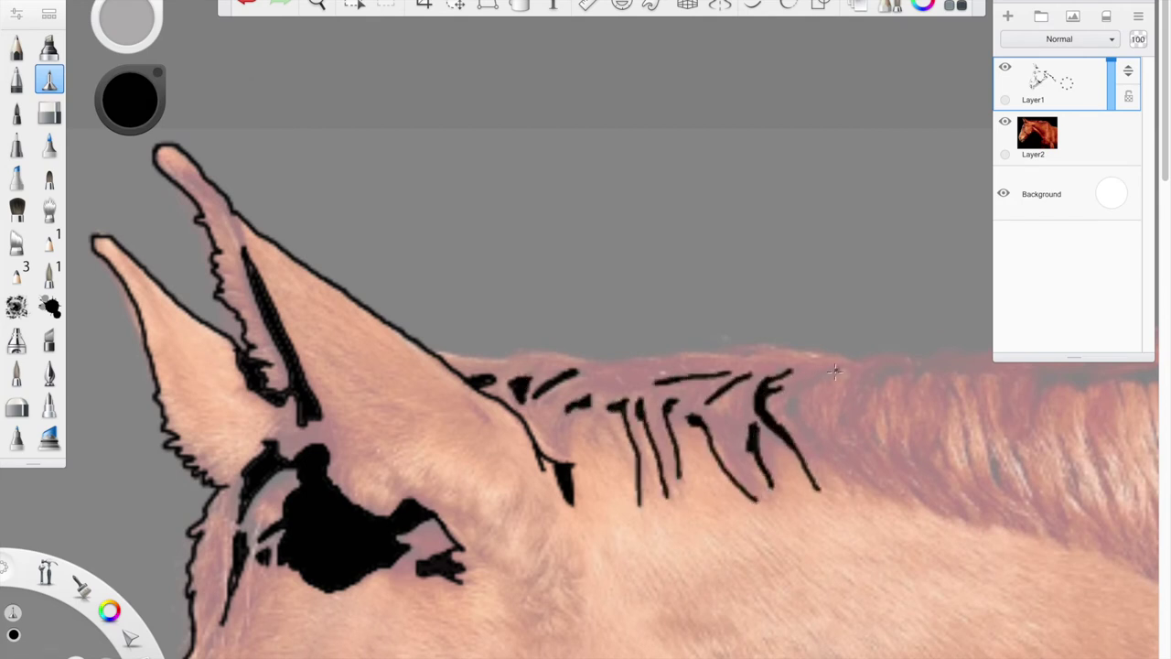
- Trace the top edge of the front part of the mane and the thick curved strands beneath it
left_click_drag(835, 371, 793, 408)
mouse_move(517, 357)
left_mouse_down()
mouse_move(741, 360)
mouse_move(756, 346)
mouse_move(897, 369)
mouse_move(876, 379)
mouse_move(869, 437)
mouse_move(854, 458)
mouse_move(851, 394)
left_mouse_up()
mouse_move(928, 372)
left_mouse_down()
mouse_move(973, 376)
mouse_move(1001, 486)
left_mouse_up()
left_click_drag(953, 392, 979, 485)
left_click(240, 8)
- Add inner strands to the front part of the mane and trace the ragged lower edge where they end
left_click_drag(913, 456, 973, 526)
left_click_drag(906, 432, 933, 476)
left_click_drag(939, 434, 950, 465)
left_click_drag(840, 487, 869, 499)
left_click_drag(918, 501, 945, 525)
left_click_drag(991, 523, 1050, 534)
left_click_drag(1017, 455, 1087, 547)
left_click_drag(594, 443, 615, 435)
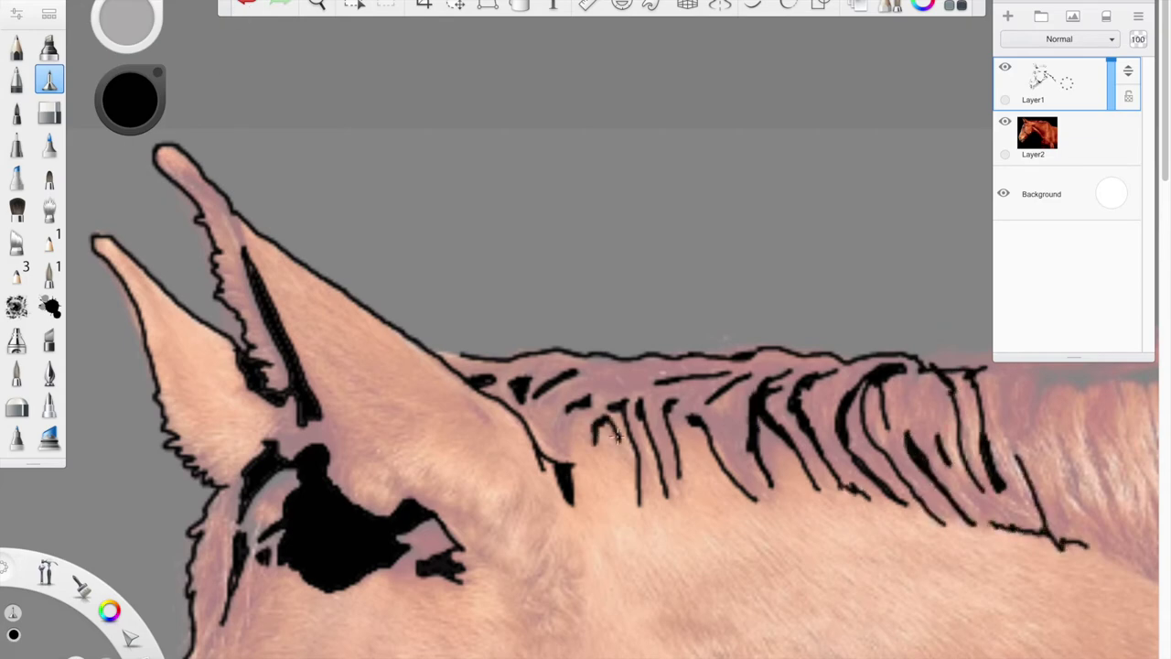
- Outline the thin horizontal gap near the mane's top edge and trace the strands and lower edge beneath it
mouse_move(834, 569)
left_mouse_down()
mouse_move(781, 586)
mouse_move(335, 523)
left_mouse_up()
mouse_move(537, 321)
left_mouse_down()
mouse_move(537, 368)
mouse_move(582, 348)
left_mouse_up()
mouse_move(581, 348)
left_mouse_down()
mouse_move(632, 336)
mouse_move(672, 433)
left_mouse_up()
left_click_drag(634, 336, 694, 328)
left_click_drag(538, 319, 601, 312)
left_click_drag(595, 321, 694, 328)
left_click_drag(563, 399, 607, 487)
left_click_drag(569, 416, 586, 461)
mouse_move(588, 385)
left_mouse_down()
mouse_move(647, 526)
mouse_move(687, 532)
left_mouse_up()
left_click_drag(663, 464, 682, 513)
- Draw the forked dark strands in the middle of the mane, curving down from the top edge
left_click_drag(696, 410, 730, 503)
left_click_drag(715, 386, 779, 320)
left_click_drag(777, 380, 743, 450)
left_click_drag(776, 402, 768, 459)
left_click_drag(778, 402, 803, 529)
left_click_drag(780, 441, 792, 478)
- Trace the top edge over the middle of the mane and the dark strands hanging from its rear part
mouse_move(480, 300)
left_mouse_down()
mouse_move(602, 287)
mouse_move(774, 316)
mouse_move(927, 363)
left_mouse_up()
left_click_drag(897, 316, 928, 364)
left_click_drag(901, 313, 974, 337)
left_click_drag(914, 391, 924, 462)
left_click_drag(889, 417, 937, 555)
- Draw the small dark patches at the mane's lower edge and the long strands behind them
mouse_move(869, 538)
left_mouse_down()
mouse_move(902, 498)
mouse_move(857, 538)
left_mouse_up()
left_click_drag(866, 480, 853, 499)
mouse_move(831, 416)
left_mouse_down()
mouse_move(833, 457)
mouse_move(820, 463)
left_mouse_up()
left_click_drag(825, 505, 857, 547)
mouse_move(944, 417)
left_mouse_down()
mouse_move(966, 503)
mouse_move(959, 548)
left_mouse_up()
mouse_move(975, 370)
left_mouse_down()
mouse_move(994, 434)
mouse_move(987, 480)
left_mouse_up()
left_click_drag(968, 336, 1020, 456)
- Outline the jagged shadow at the mane's lower edge and thicken the dark clump at the top edge
mouse_move(1019, 477)
left_mouse_down()
mouse_move(1071, 545)
mouse_move(1113, 508)
mouse_move(1157, 549)
left_mouse_up()
mouse_move(1011, 505)
left_mouse_down()
mouse_move(1012, 538)
mouse_move(1147, 540)
left_mouse_up()
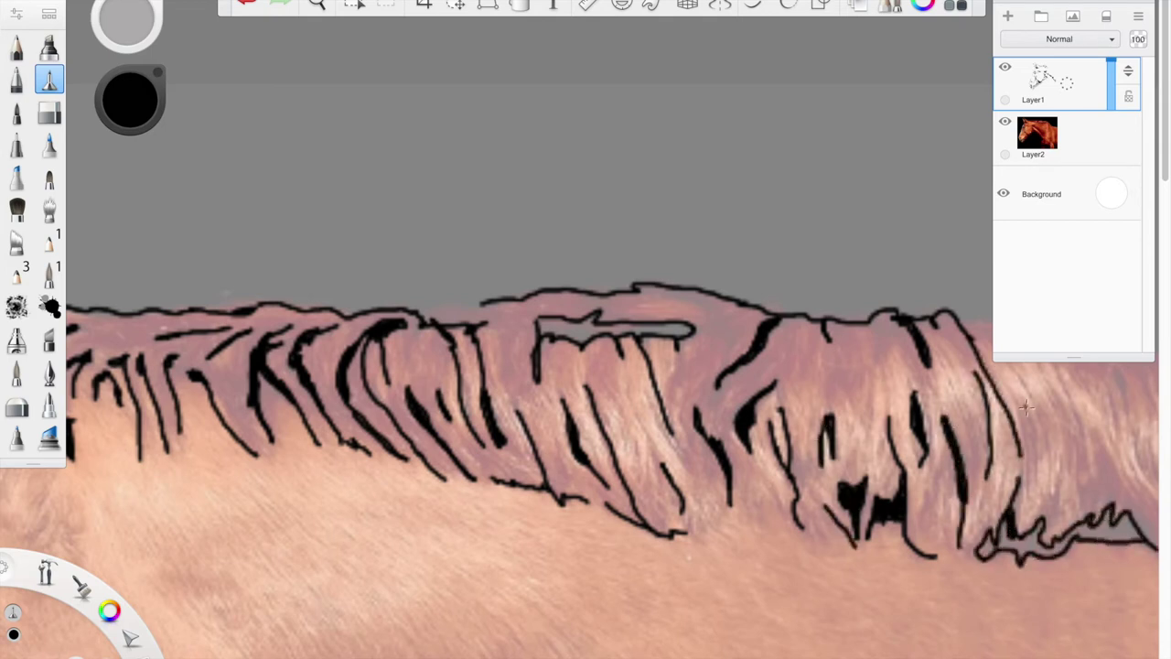
left_click_drag(881, 318, 880, 361)
left_click_drag(898, 319, 922, 359)
left_click_drag(901, 317, 896, 313)
left_click_drag(766, 478, 792, 526)
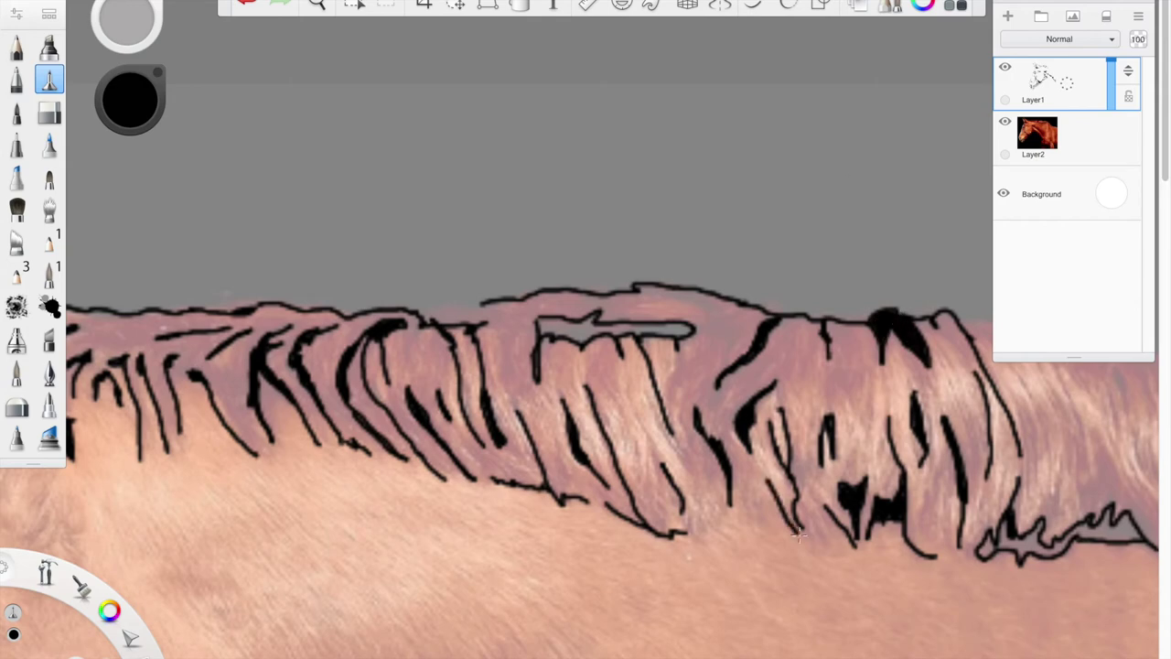
- Continue the mane's top edge with its hair tufts to the withers and trace the long strand below it
key("space")
mouse_move(664, 487)
left_mouse_down()
mouse_move(156, 463)
mouse_move(189, 383)
left_mouse_up()
left_click_drag(407, 253, 403, 311)
mouse_move(499, 216)
left_mouse_down()
mouse_move(581, 358)
mouse_move(600, 274)
mouse_move(771, 441)
mouse_move(705, 426)
mouse_move(665, 387)
left_mouse_up()
mouse_move(565, 230)
left_mouse_down()
mouse_move(723, 262)
mouse_move(874, 261)
mouse_move(977, 302)
left_mouse_up()
- Draw the thick curved strands at the rear end of the mane and outline the pointed shadow patch beside them
left_click_drag(892, 337, 964, 403)
left_click_drag(904, 356, 984, 409)
left_click_drag(806, 307, 942, 427)
left_click_drag(846, 356, 952, 431)
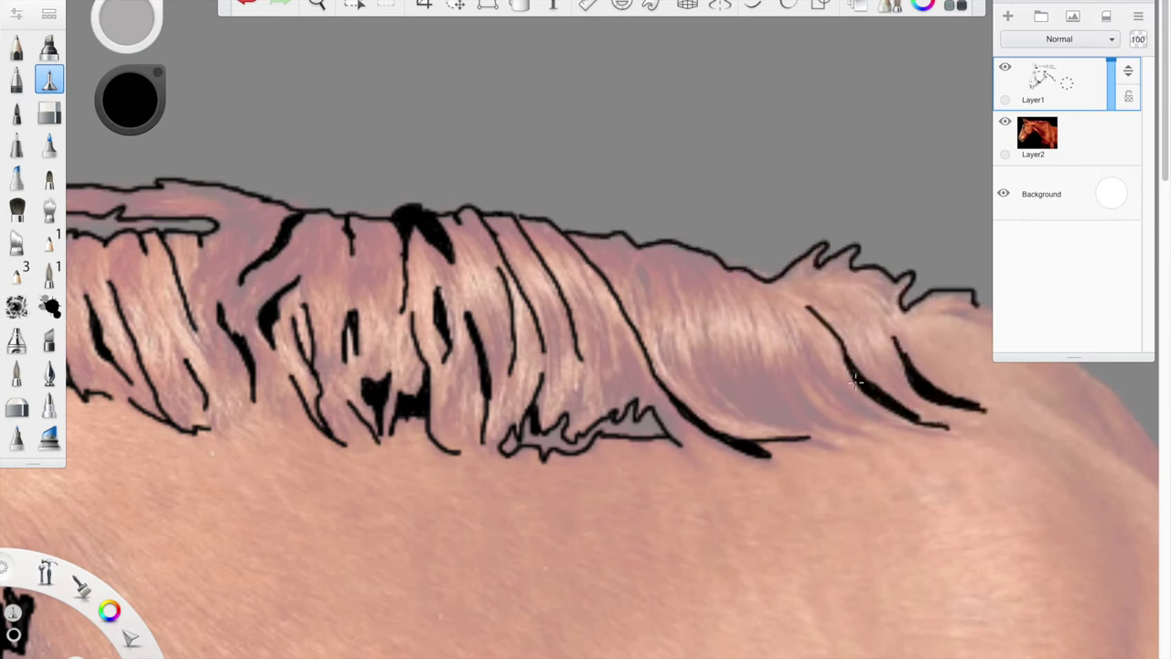
left_click_drag(792, 328, 951, 439)
left_click_drag(813, 366, 878, 421)
mouse_move(796, 375)
left_mouse_down()
mouse_move(876, 437)
mouse_move(849, 428)
left_mouse_up()
mouse_move(710, 368)
left_mouse_down()
mouse_move(721, 380)
mouse_move(712, 369)
left_mouse_up()
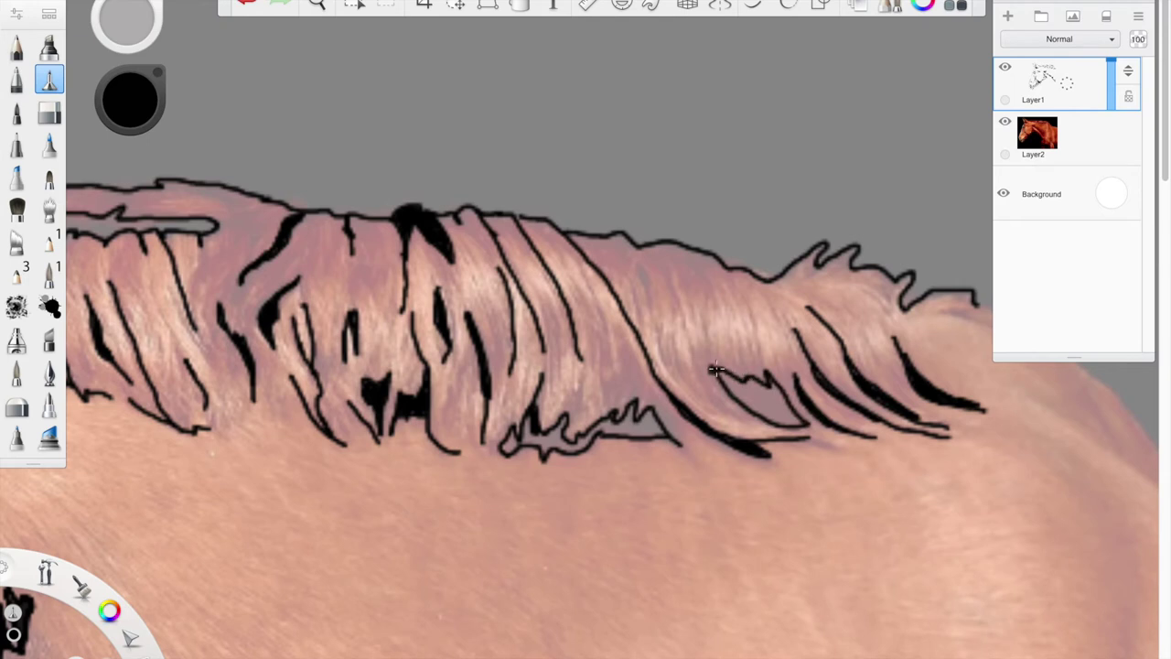
- Fill the pointed patch and the jagged lower-edge shadow with black, and add a short dash at the mane's end
left_click(520, 5)
left_click(763, 399)
left_click(520, 6)
left_click_drag(948, 315, 974, 316)
left_click(520, 6)
left_click(586, 443)
left_click(512, 444)
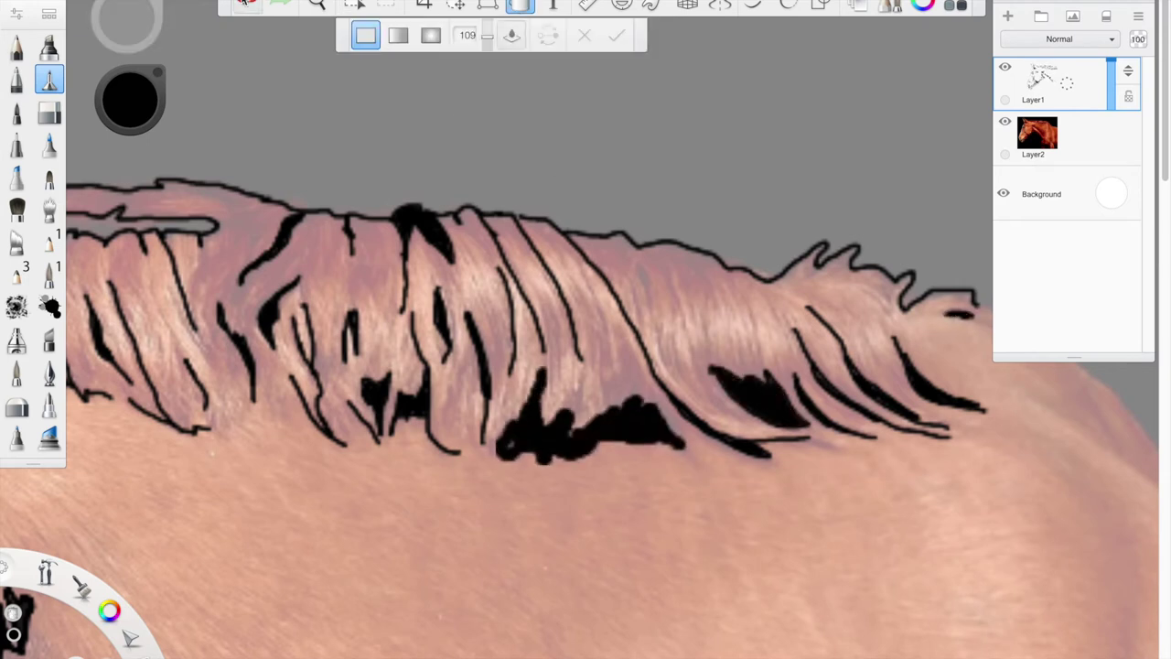
left_click(247, 5)
left_click(519, 5)
- Add more strands to the rear part of the mane, above and around the filled shadow patches
left_click_drag(636, 265, 656, 333)
left_click_drag(638, 267, 698, 404)
left_click_drag(700, 290, 713, 370)
left_click_drag(751, 305, 765, 371)
left_click_drag(896, 348, 823, 284)
mouse_move(631, 334)
left_mouse_down()
mouse_move(635, 414)
mouse_move(613, 394)
left_mouse_up()
left_click_drag(578, 278, 600, 385)
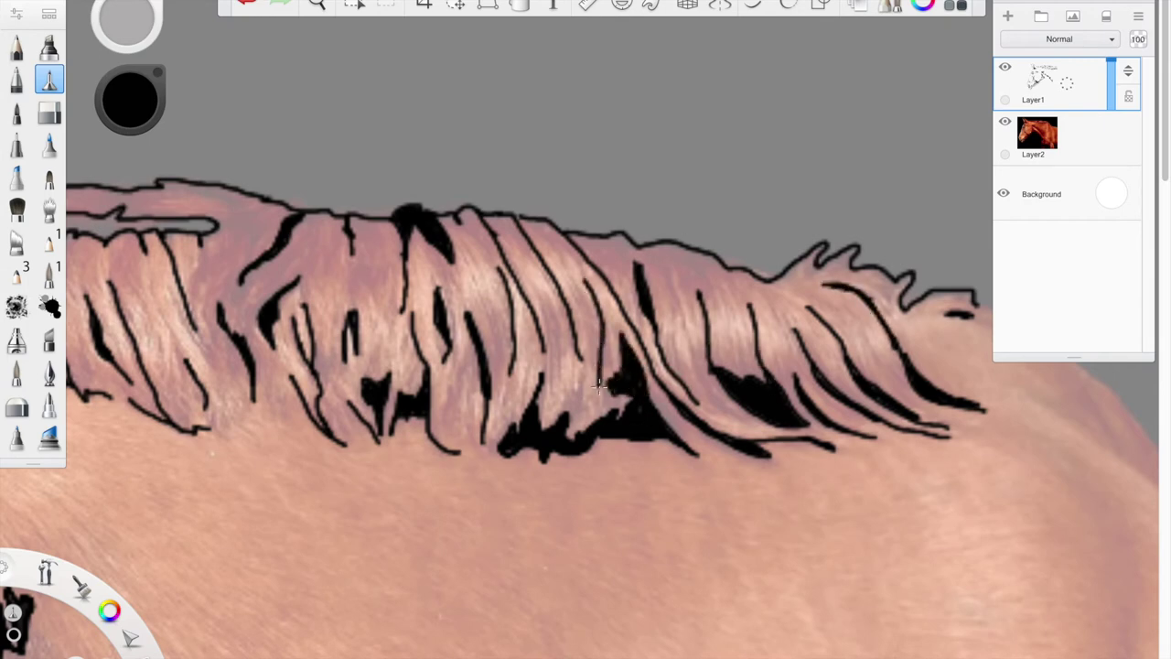
- Trace the withers outline from the mane's end to the back, and check the line art with the photo temporarily hidden
mouse_move(877, 364)
left_mouse_down()
mouse_move(424, 214)
mouse_move(474, 235)
left_mouse_up()
left_click_drag(574, 171, 792, 384)
left_click_drag(708, 290, 729, 327)
left_click_drag(633, 273, 996, 543)
key("space")
mouse_move(438, 451)
left_mouse_down()
mouse_move(306, 437)
mouse_move(581, 280)
left_mouse_up()
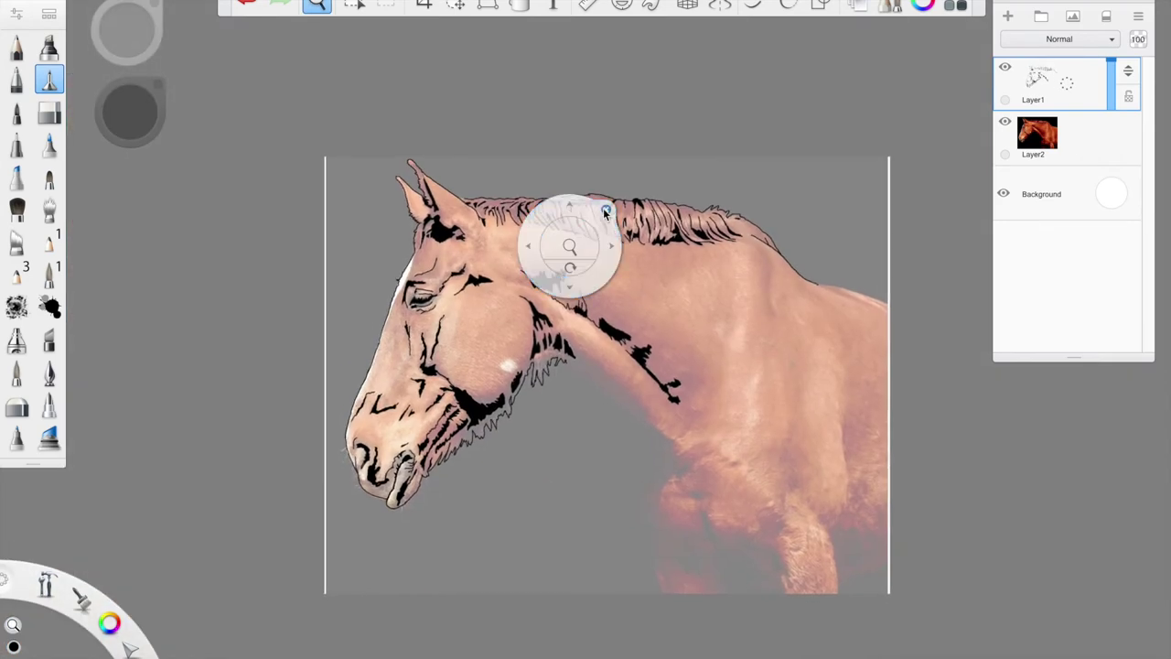
left_click(1004, 123)
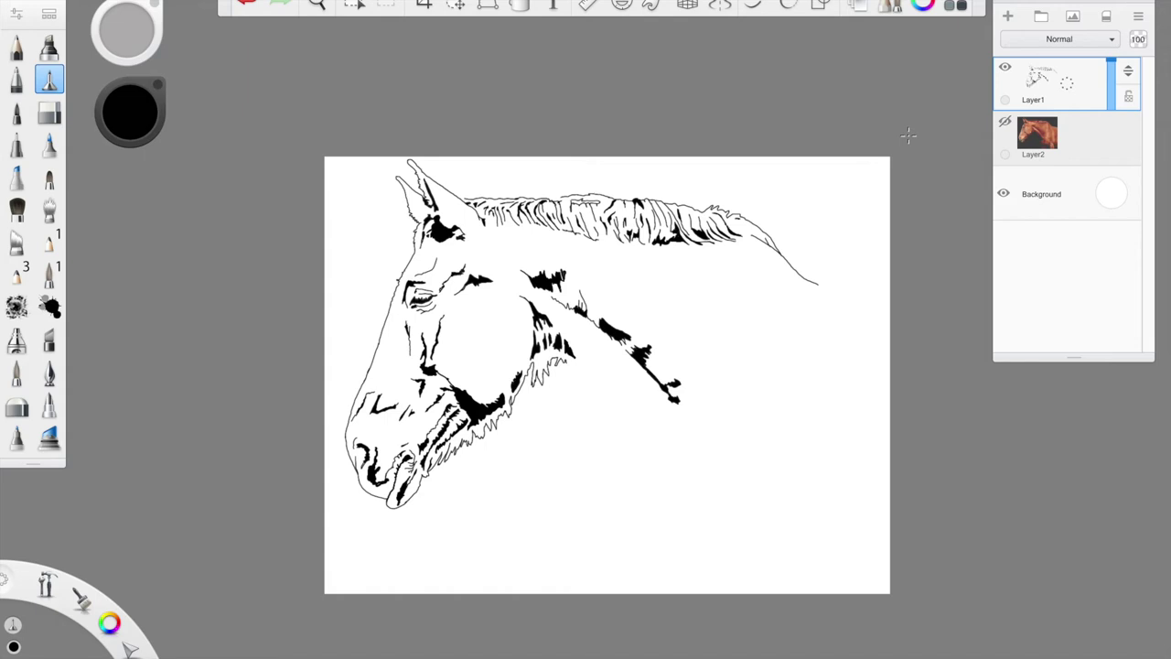
left_click(1004, 122)
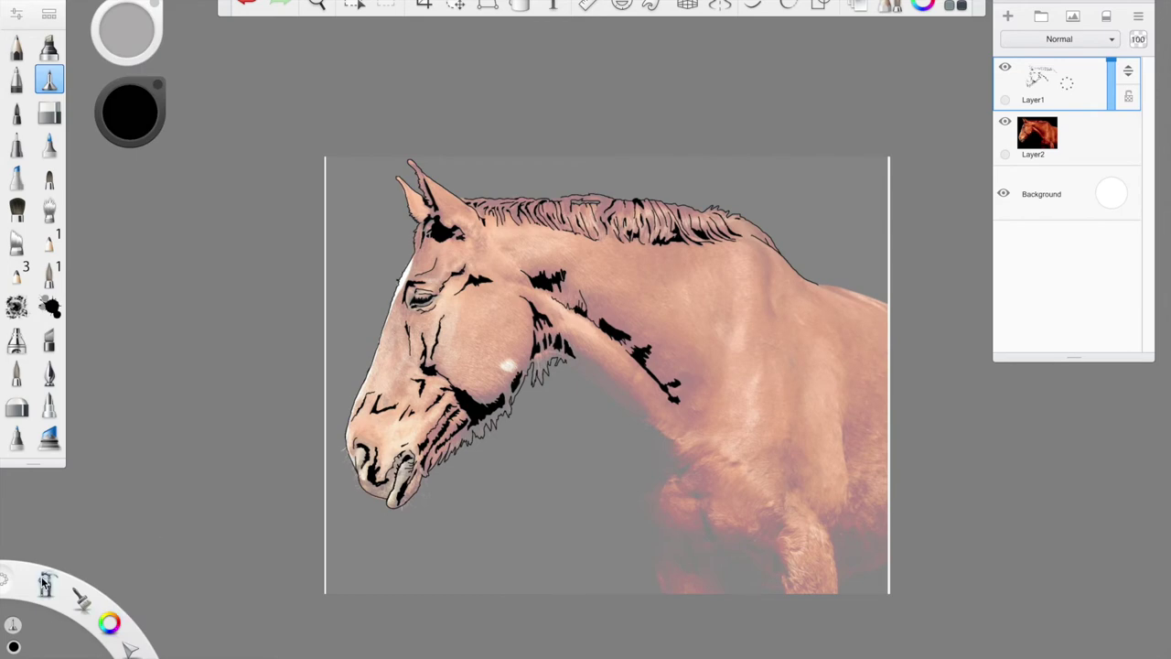
- Trace the underside of the neck and its inner shadow line from the throat to the jagged hair at the chest
left_click_drag(40, 551, 41, 540)
left_click_drag(566, 409, 636, 416)
left_click_drag(617, 468, 395, 473)
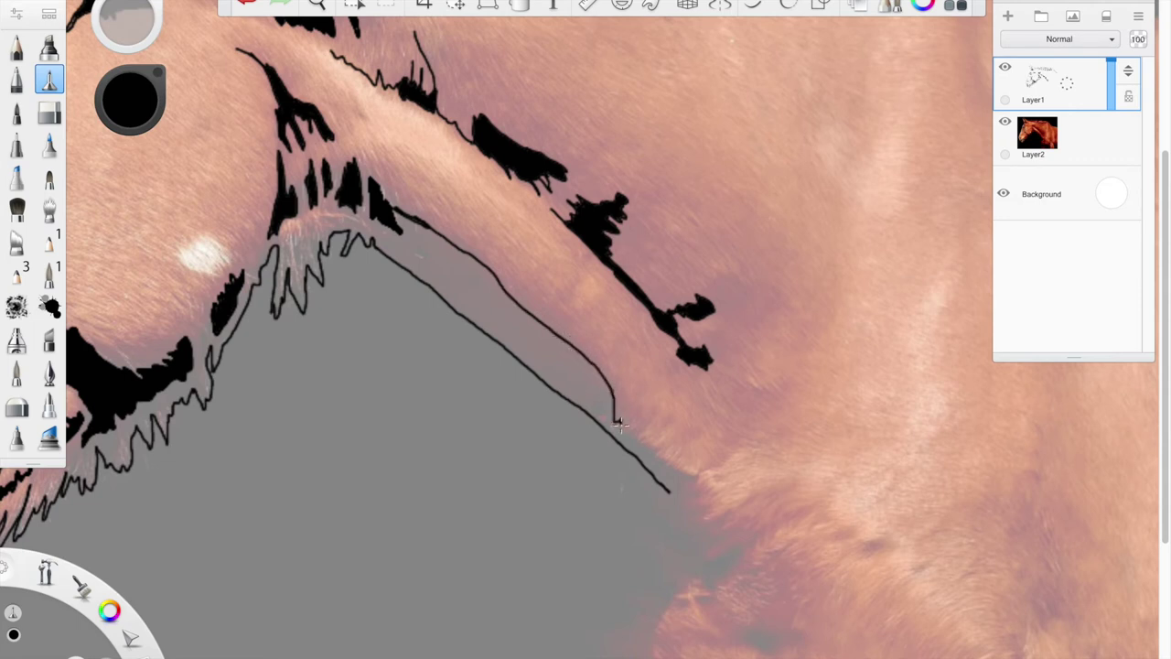
left_click_drag(654, 446, 702, 468)
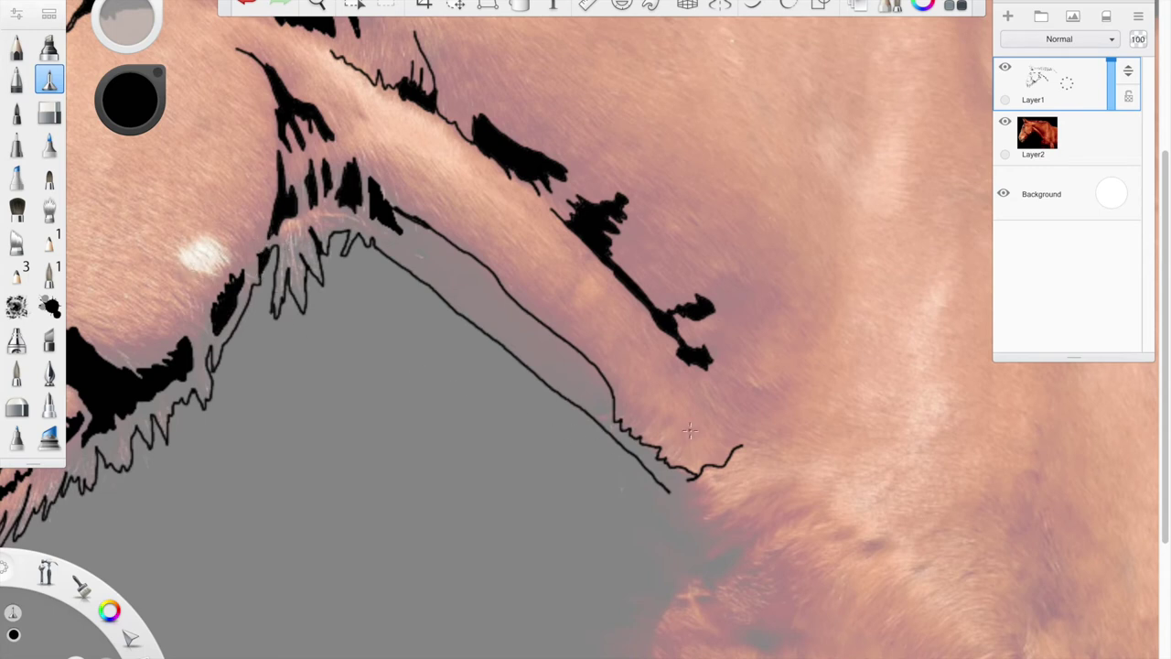
- Trace the long crease from behind the ear to the upper neck patch and extend the neighbouring crease lines
left_click(45, 572)
left_click(48, 536)
left_click_drag(446, 494, 606, 553)
left_click_drag(539, 347, 628, 394)
left_click_drag(622, 444, 646, 494)
left_click(684, 508)
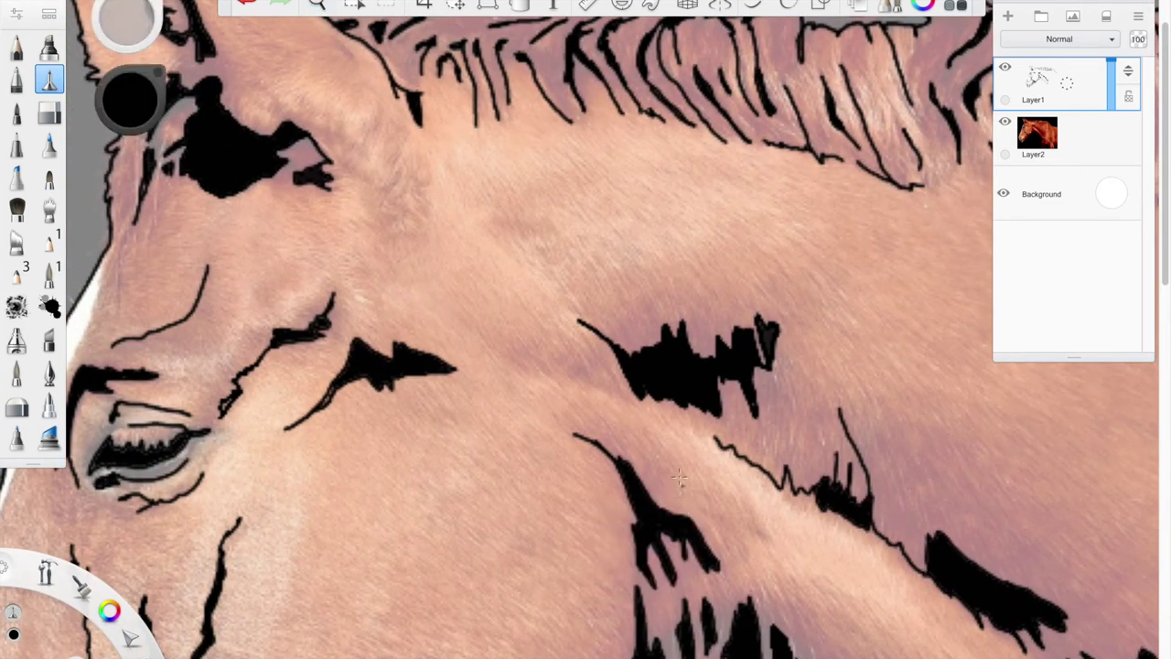
mouse_move(436, 162)
left_mouse_down()
mouse_move(468, 223)
mouse_move(609, 344)
left_mouse_up()
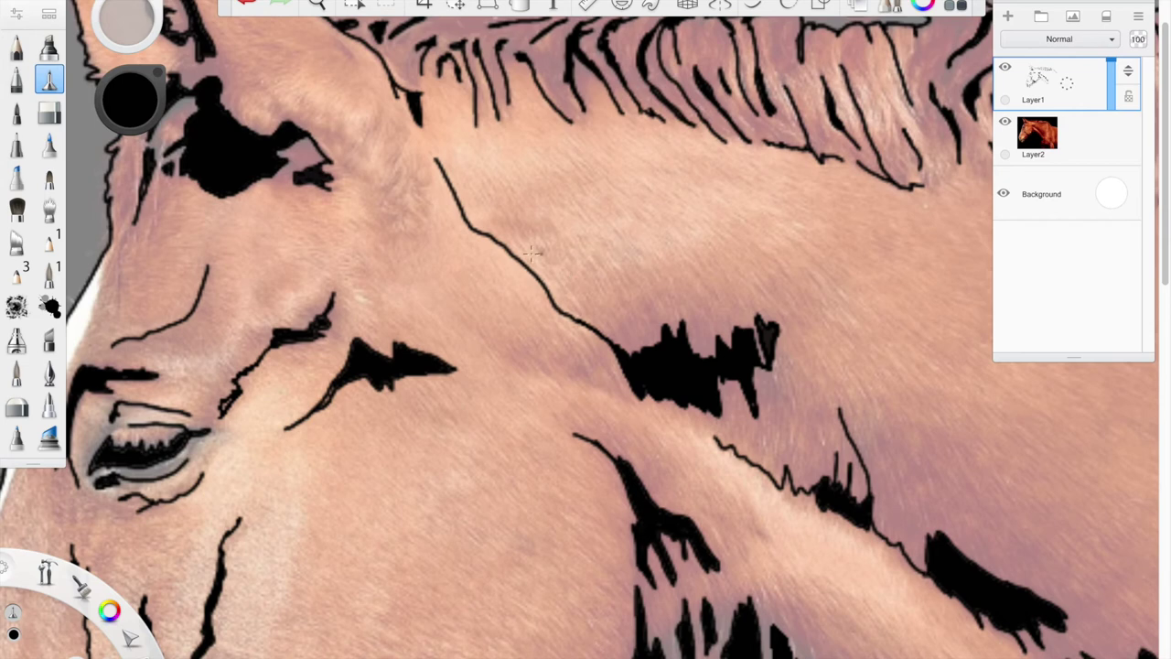
left_click_drag(510, 366, 639, 395)
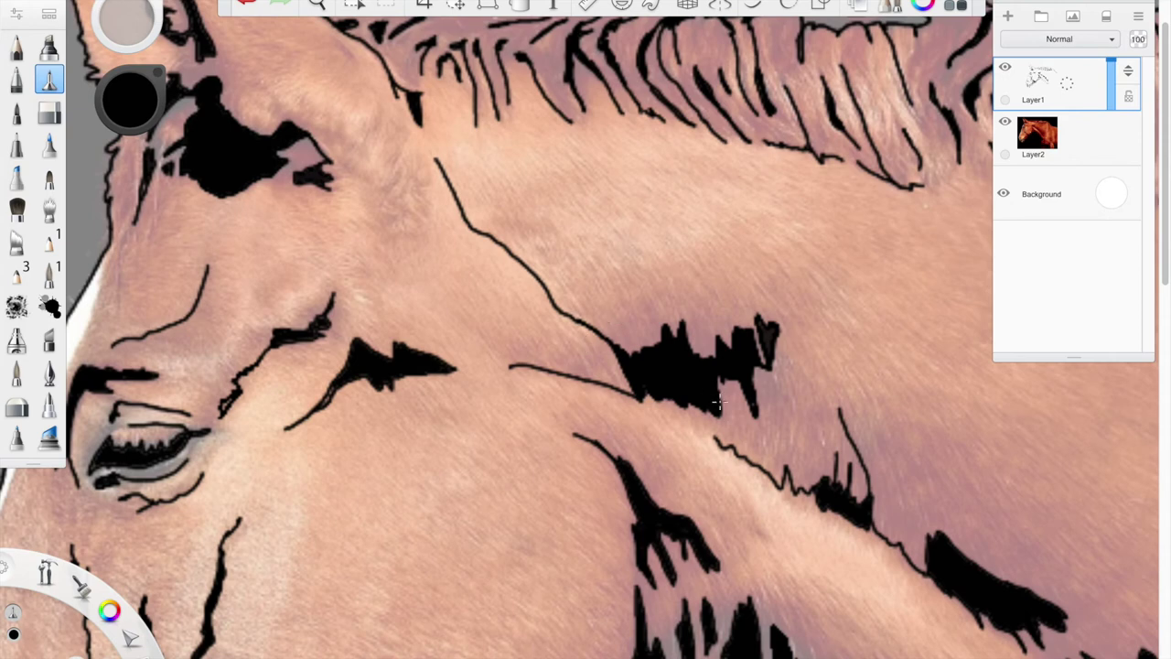
left_click_drag(692, 426, 721, 441)
- Trace the hair contours below the ear and the lines around the eye and forehead, checking them with the photo temporarily hidden
mouse_move(328, 159)
left_mouse_down()
mouse_move(377, 189)
mouse_move(400, 172)
mouse_move(382, 187)
mouse_move(379, 209)
mouse_move(393, 214)
mouse_move(383, 238)
mouse_move(399, 236)
mouse_move(402, 218)
mouse_move(424, 220)
mouse_move(423, 173)
left_mouse_up()
mouse_move(381, 101)
left_mouse_down()
mouse_move(365, 145)
mouse_move(337, 132)
mouse_move(391, 170)
mouse_move(403, 136)
mouse_move(394, 176)
mouse_move(395, 152)
left_mouse_up()
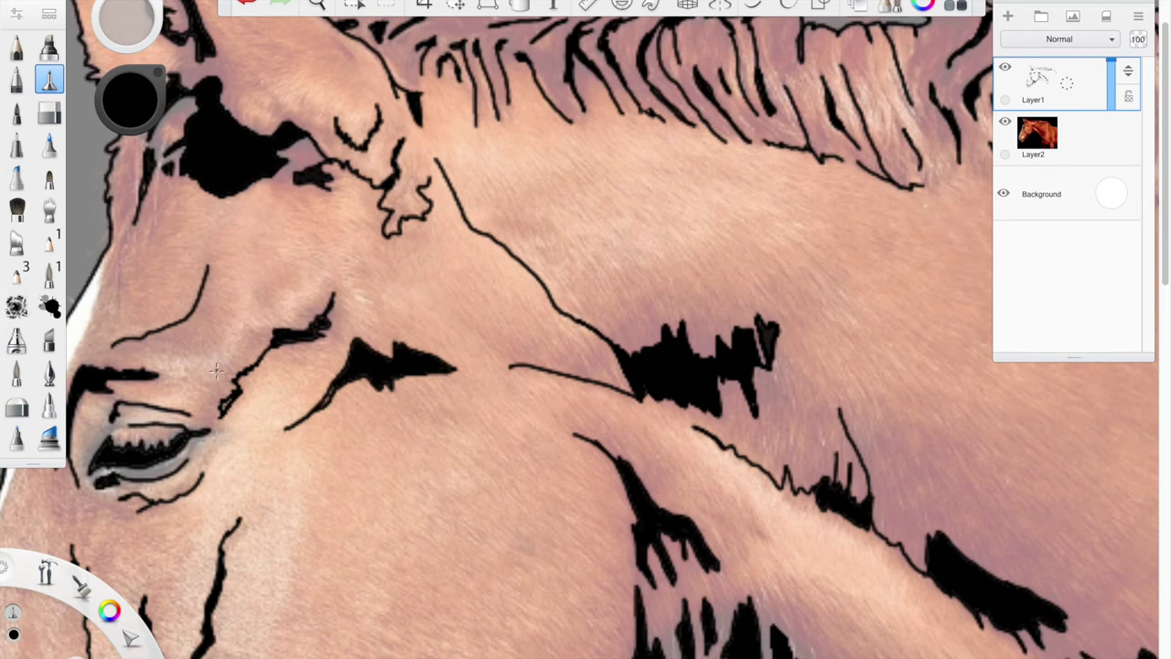
mouse_move(215, 363)
left_mouse_down()
mouse_move(242, 331)
mouse_move(289, 324)
mouse_move(317, 271)
left_mouse_up()
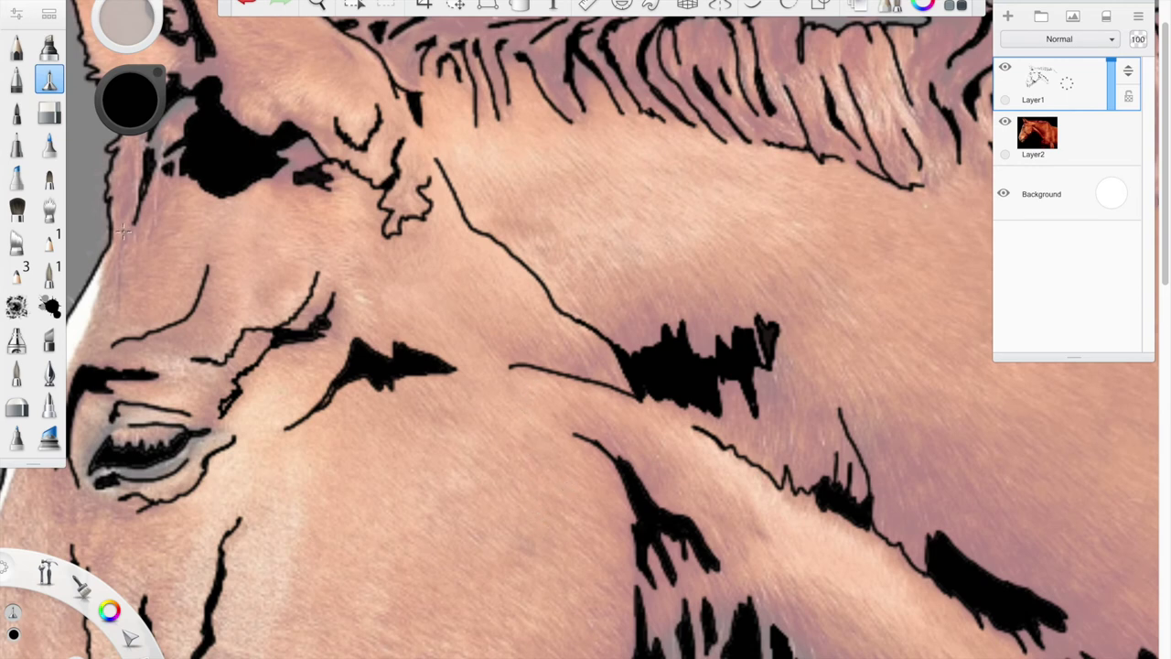
left_click_drag(133, 212, 117, 320)
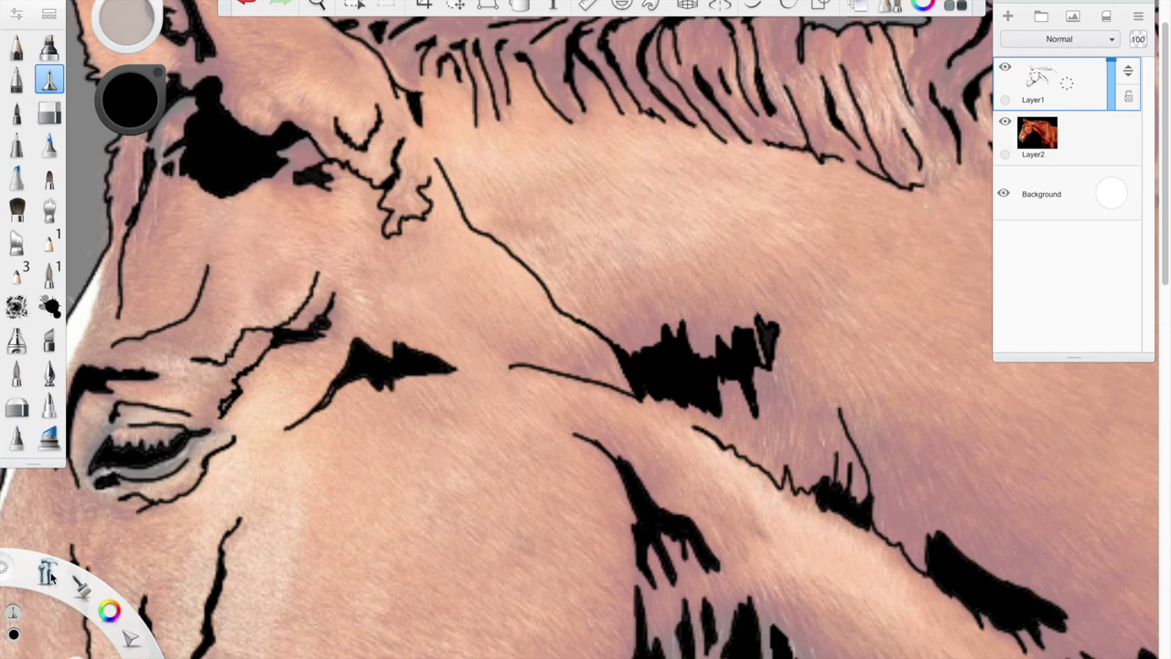
mouse_move(42, 527)
left_mouse_down()
mouse_move(411, 527)
mouse_move(312, 523)
mouse_move(331, 553)
mouse_move(287, 384)
mouse_move(306, 302)
mouse_move(328, 309)
left_mouse_up()
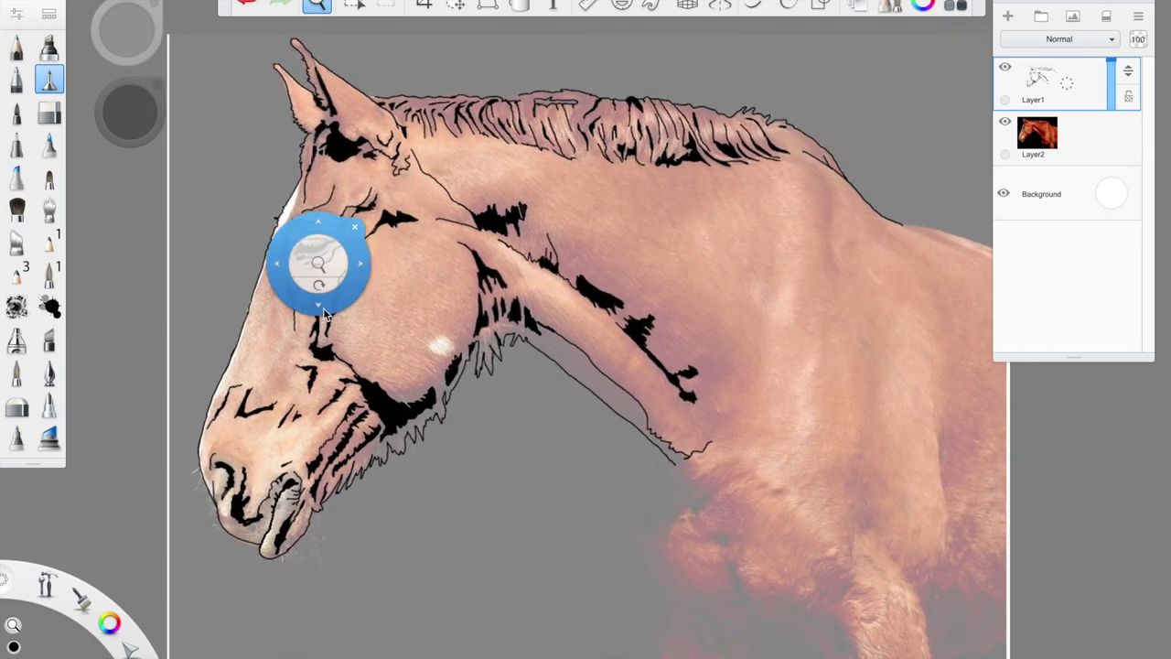
left_click(354, 226)
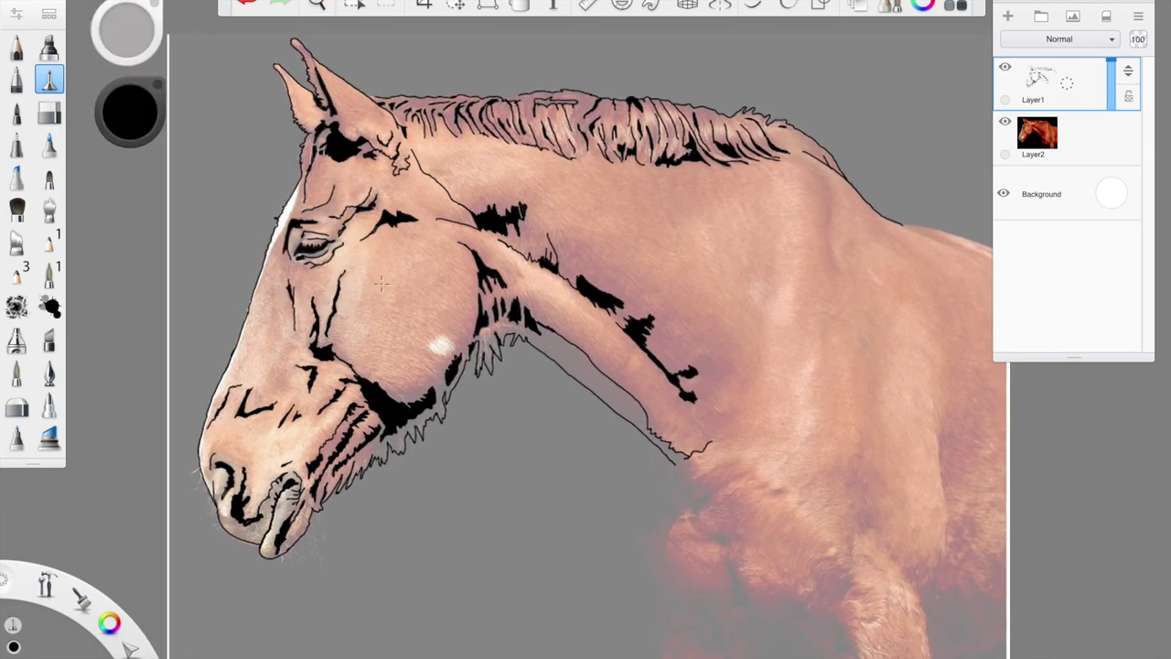
left_click(1004, 122)
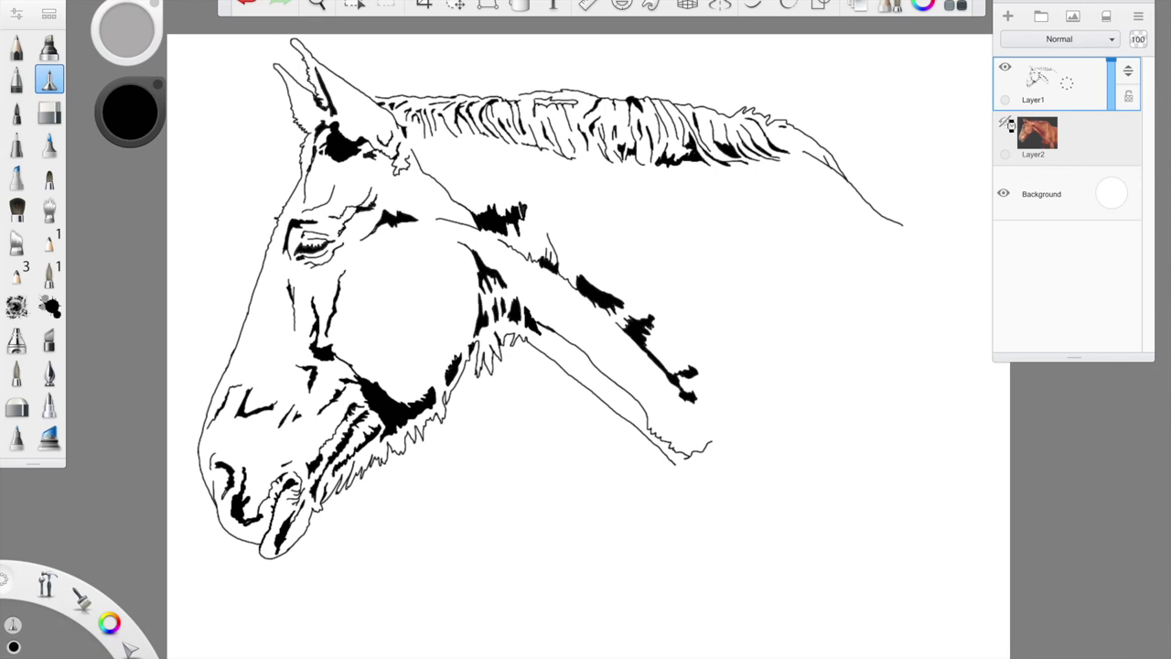
left_click(1005, 124)
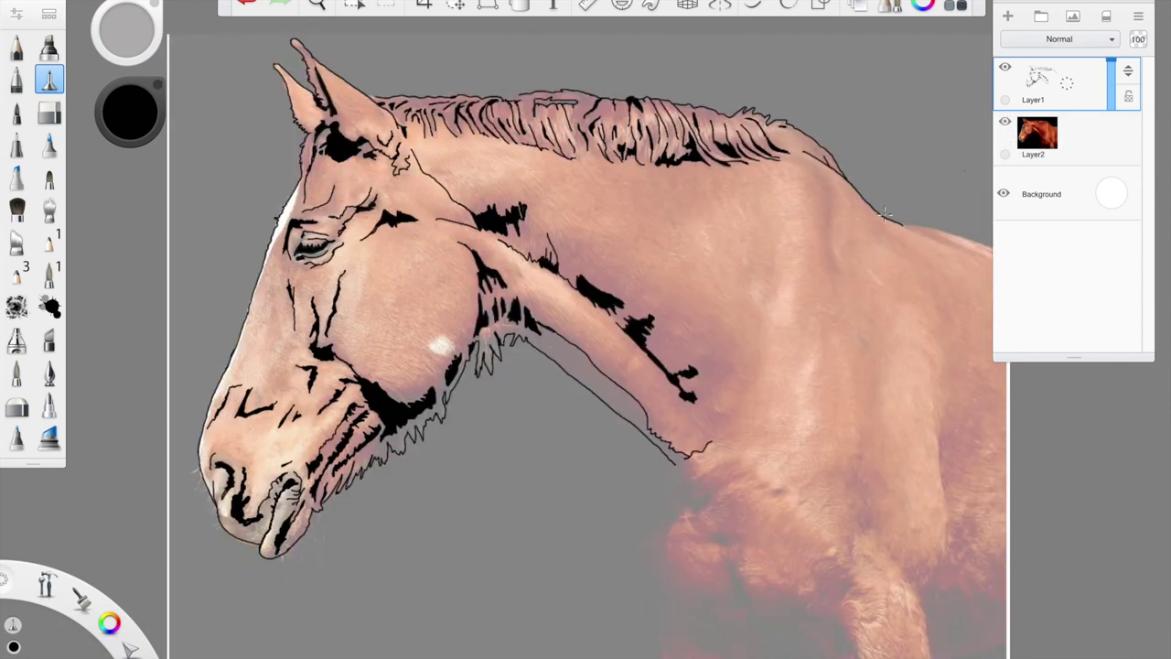
- Trace the shoulder crease running down from the withers and extend the outline farther along the back
left_click_drag(45, 586, 39, 548)
left_click_drag(750, 240, 397, 392)
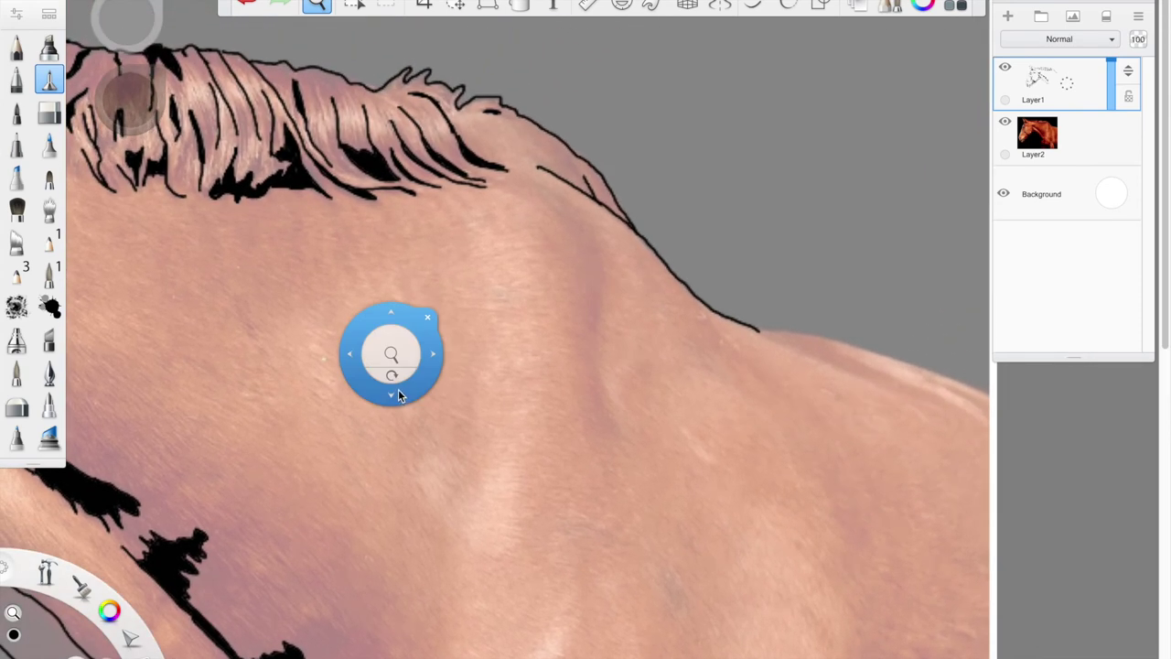
left_click(427, 318)
mouse_move(529, 194)
left_mouse_down()
mouse_move(587, 244)
mouse_move(594, 365)
mouse_move(636, 457)
left_mouse_up()
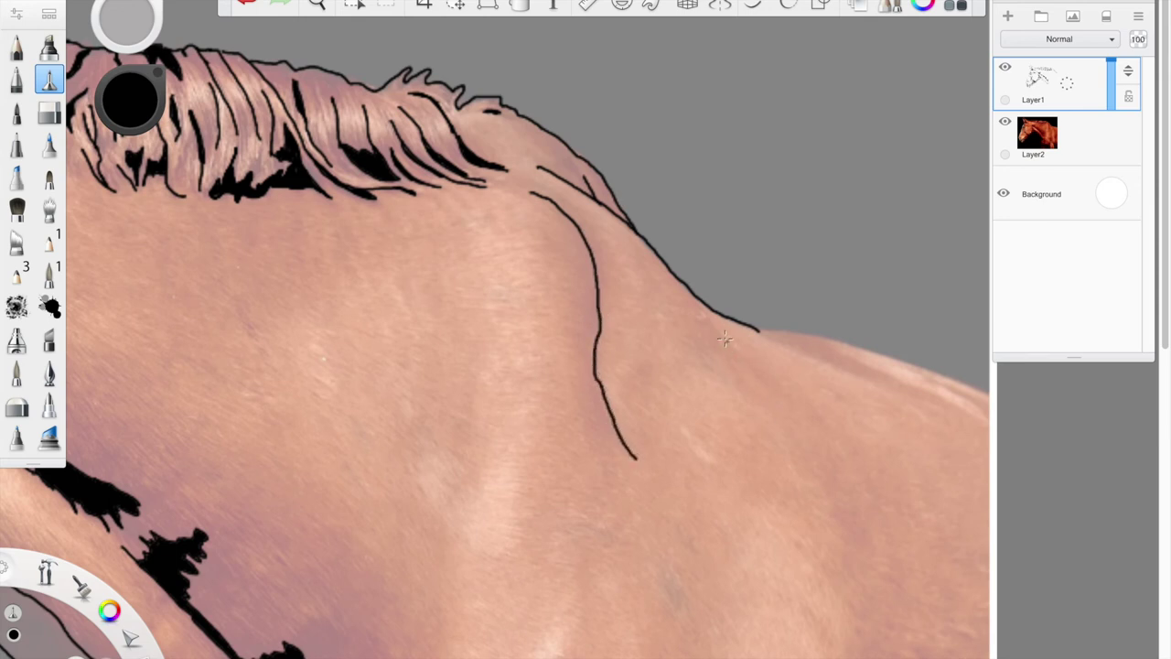
left_click_drag(756, 330, 813, 357)
- Thicken the upper part of the shoulder crease and hide the photo on Layer2
mouse_move(525, 193)
left_mouse_down()
mouse_move(591, 265)
mouse_move(572, 224)
mouse_move(564, 216)
mouse_move(596, 291)
left_mouse_up()
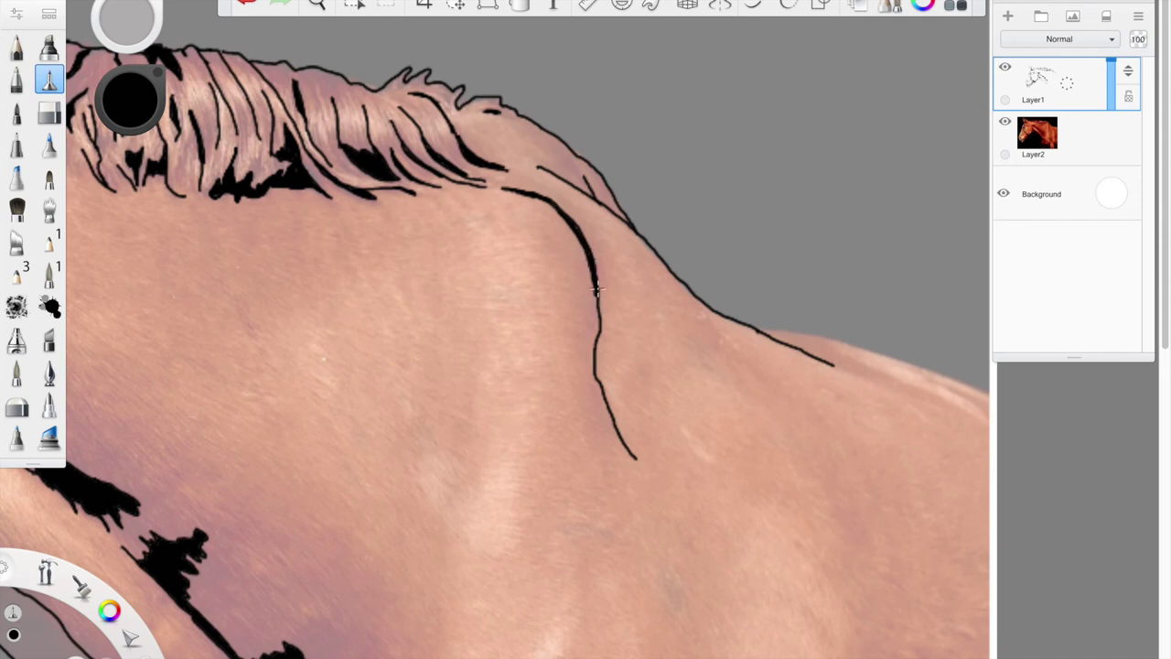
mouse_move(596, 286)
left_mouse_down()
mouse_move(597, 329)
mouse_move(595, 280)
mouse_move(593, 373)
mouse_move(599, 295)
mouse_move(591, 359)
left_mouse_up()
mouse_move(597, 309)
left_mouse_down()
mouse_move(591, 349)
mouse_move(596, 326)
left_mouse_up()
left_click(1006, 123)
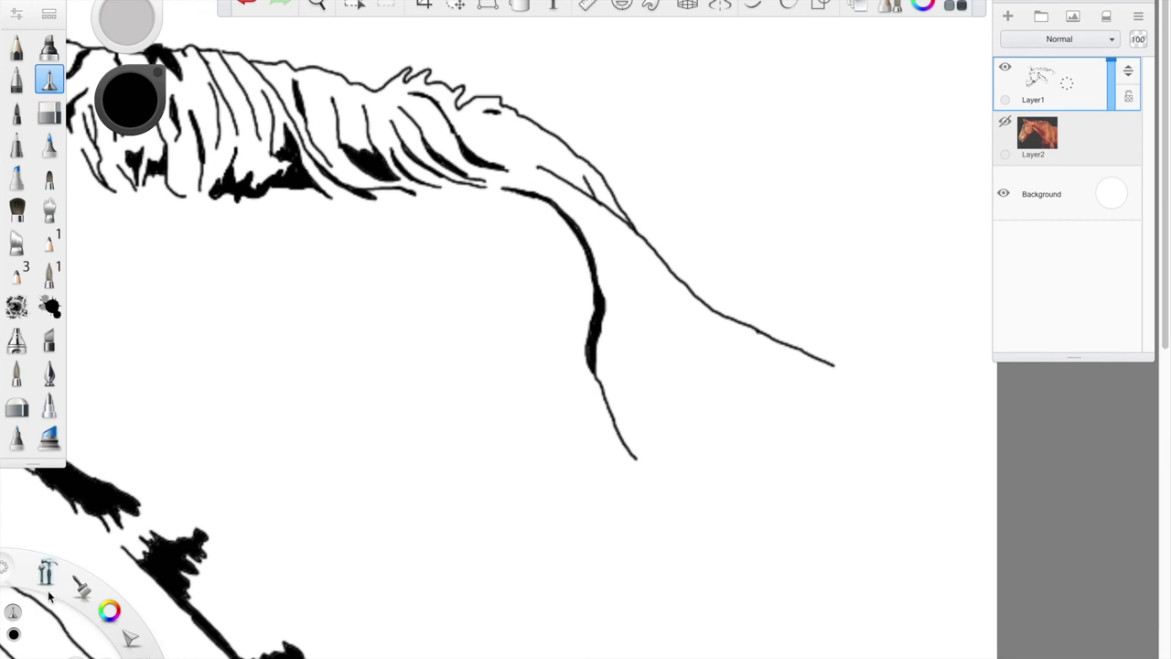
left_click_drag(42, 571, 39, 530)
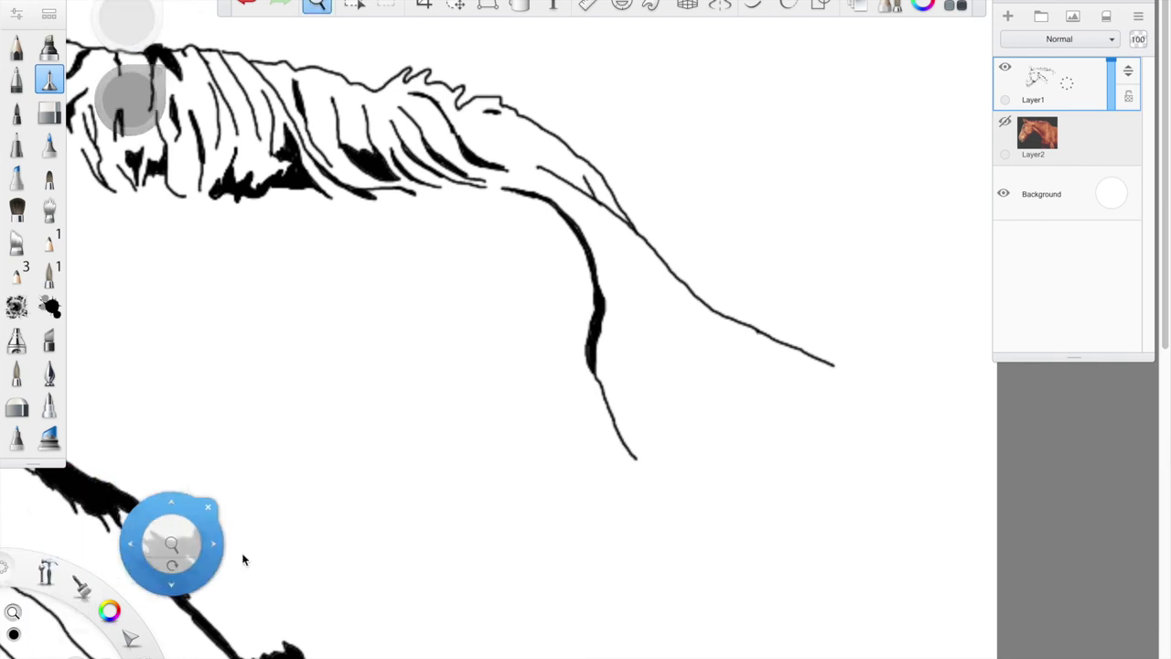
- Crop the canvas closely around the horse drawing
left_click_drag(384, 498, 335, 493)
left_click_drag(349, 532, 745, 374)
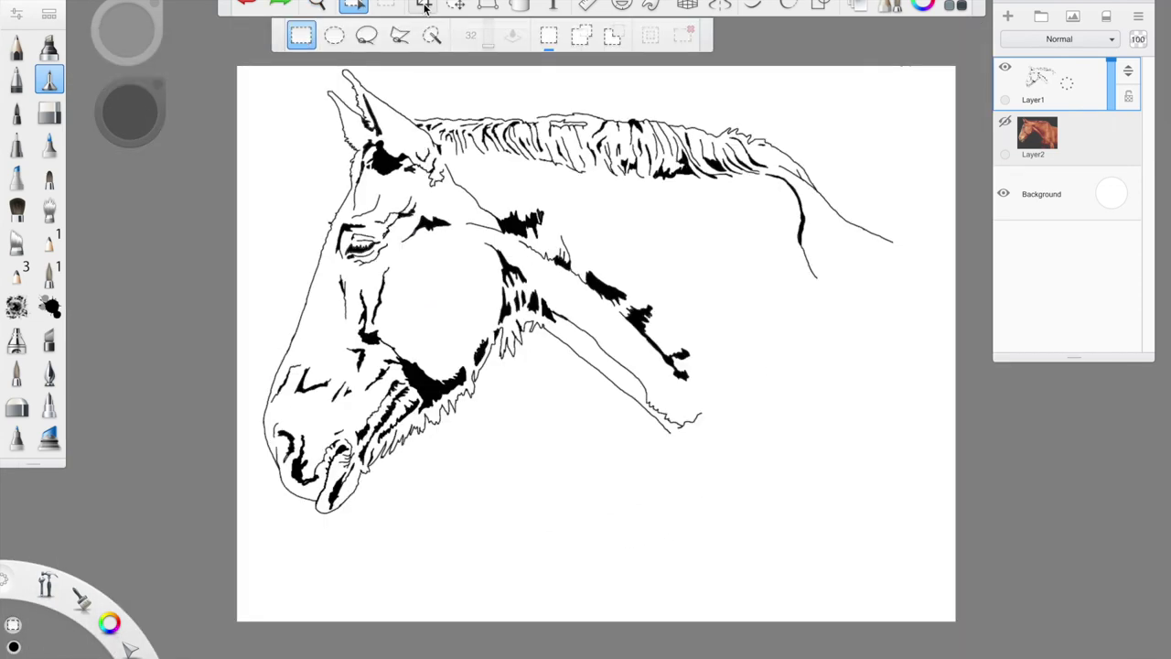
left_click(426, 7)
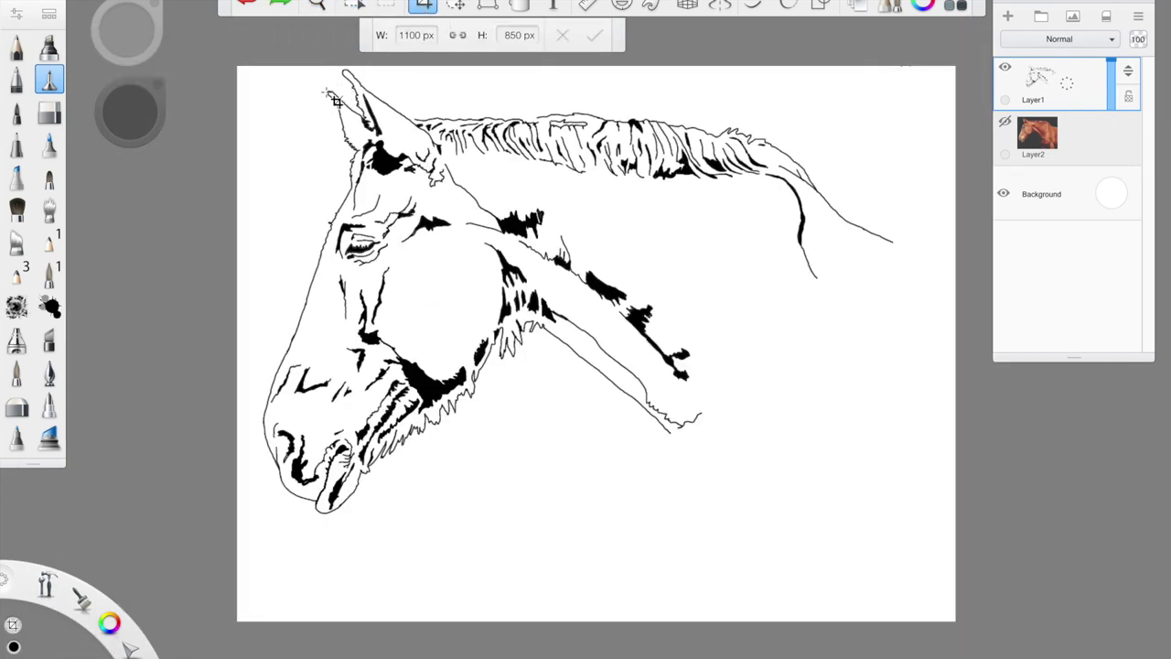
left_click_drag(263, 73, 894, 509)
mouse_move(905, 518)
left_mouse_down()
mouse_move(900, 531)
mouse_move(900, 515)
left_mouse_up()
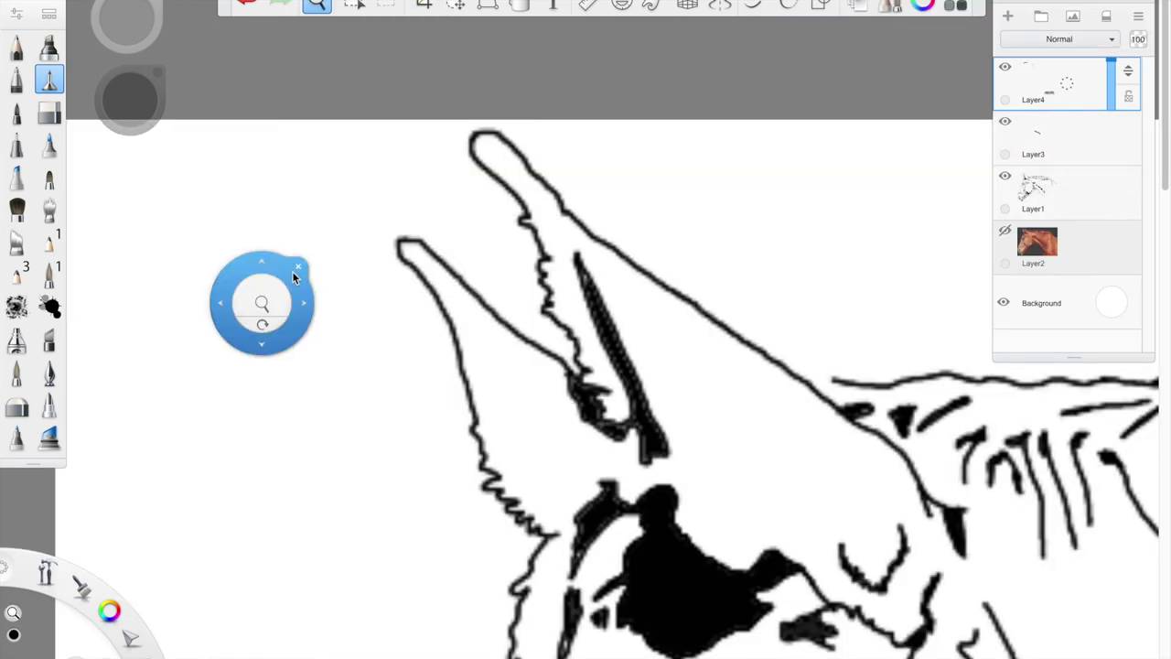
- Erase the rounded tip of the longer ear on Layer1, then make Layer4 the active layer
left_click_drag(292, 271, 327, 315)
left_click(331, 301)
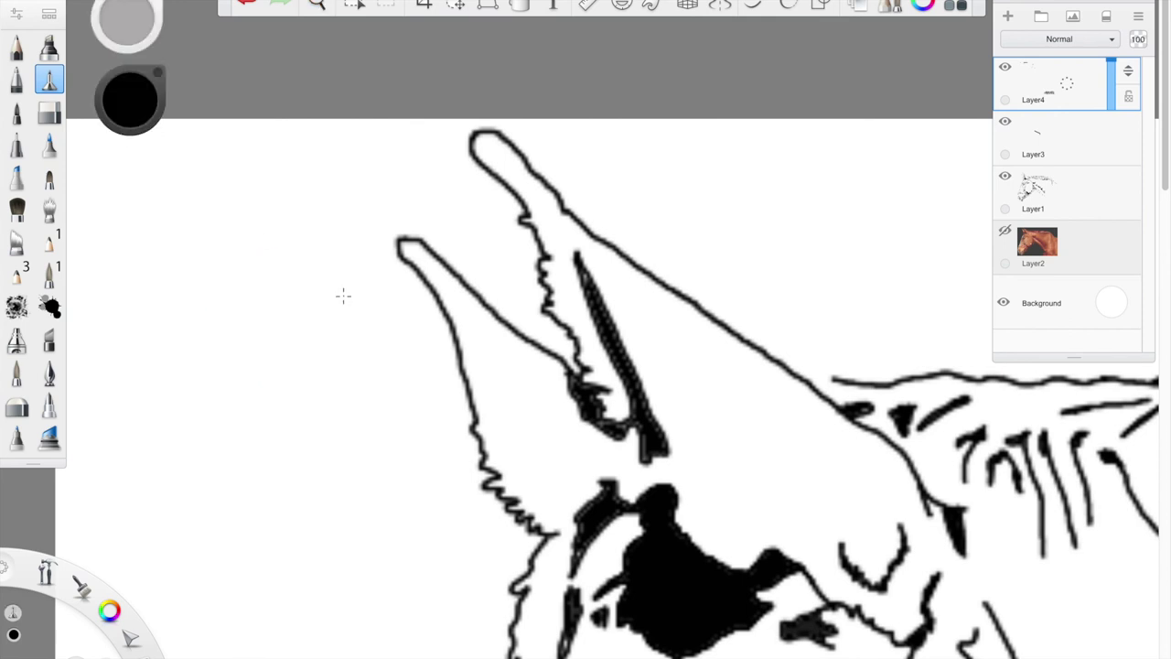
left_click(51, 113)
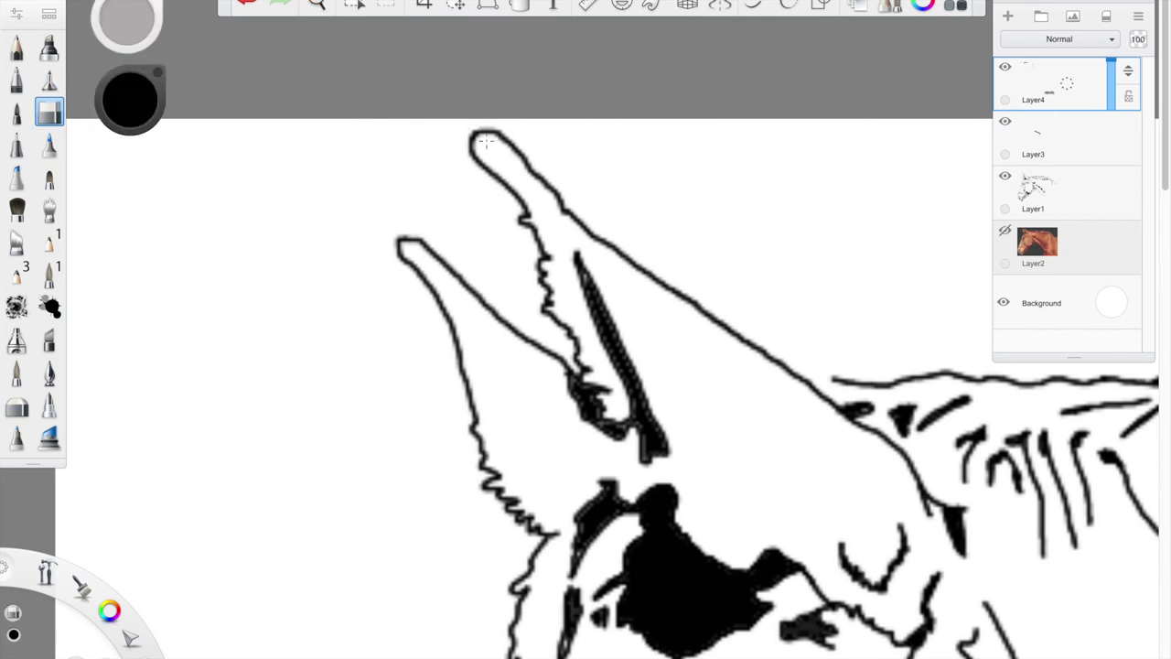
left_click(1048, 203)
mouse_move(466, 130)
left_mouse_down()
mouse_move(502, 136)
mouse_move(469, 148)
mouse_move(515, 135)
left_mouse_up()
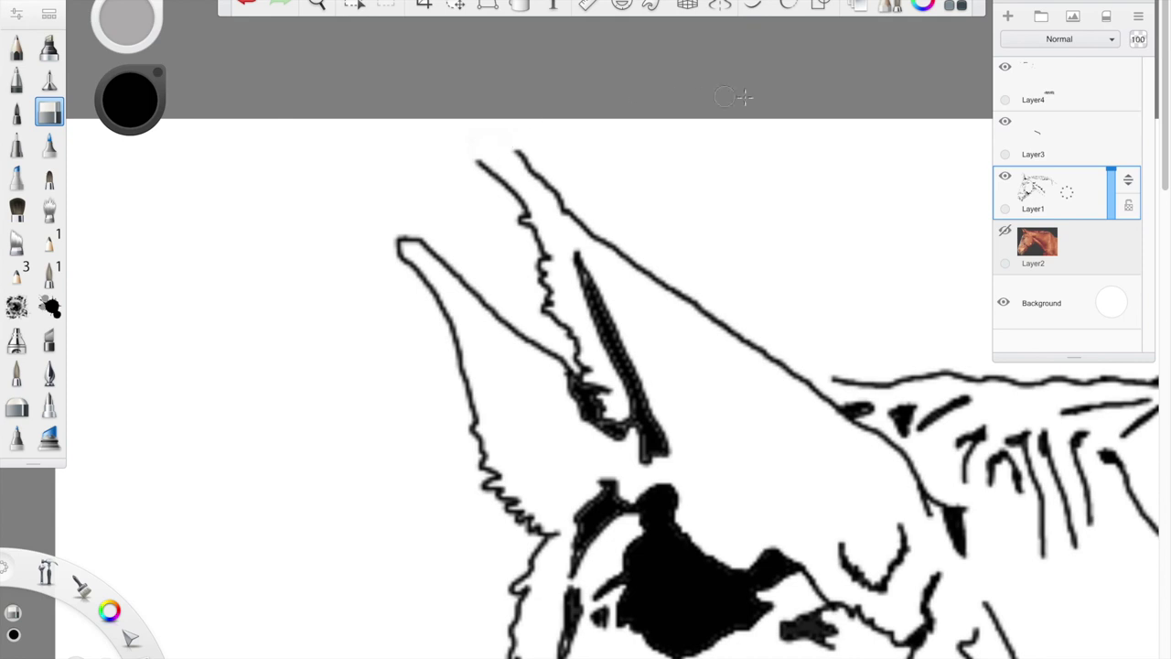
left_click(1061, 84)
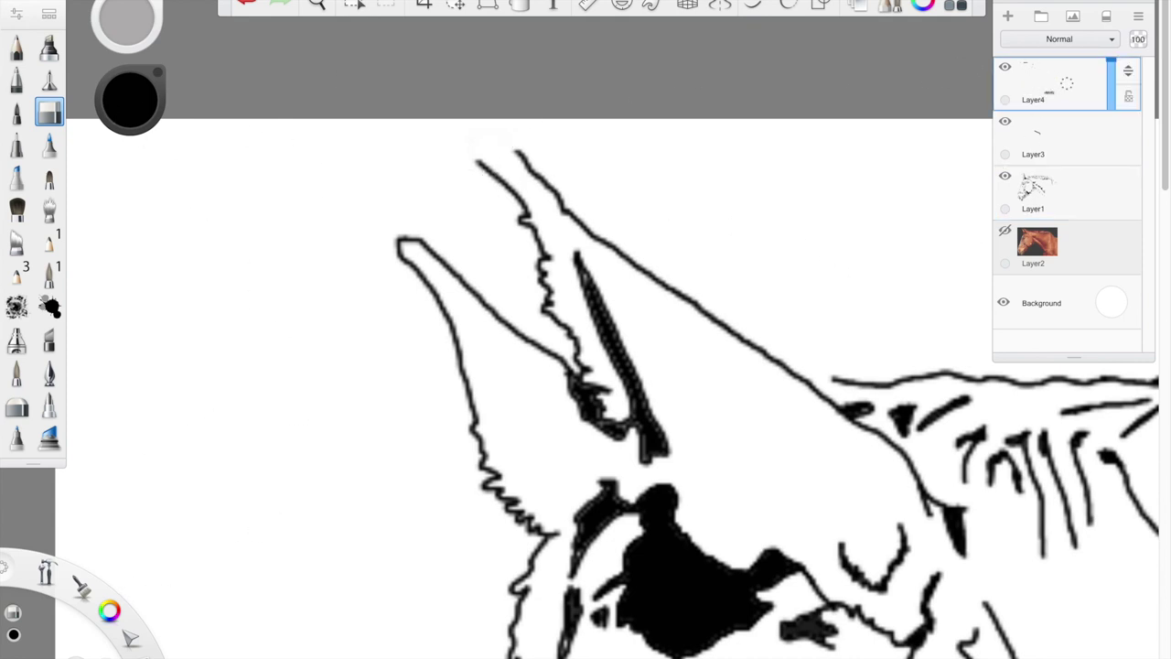
left_click(317, 5)
mouse_move(730, 321)
left_mouse_down()
mouse_move(520, 296)
mouse_move(580, 305)
mouse_move(593, 353)
mouse_move(385, 342)
mouse_move(364, 177)
mouse_move(392, 28)
left_mouse_up()
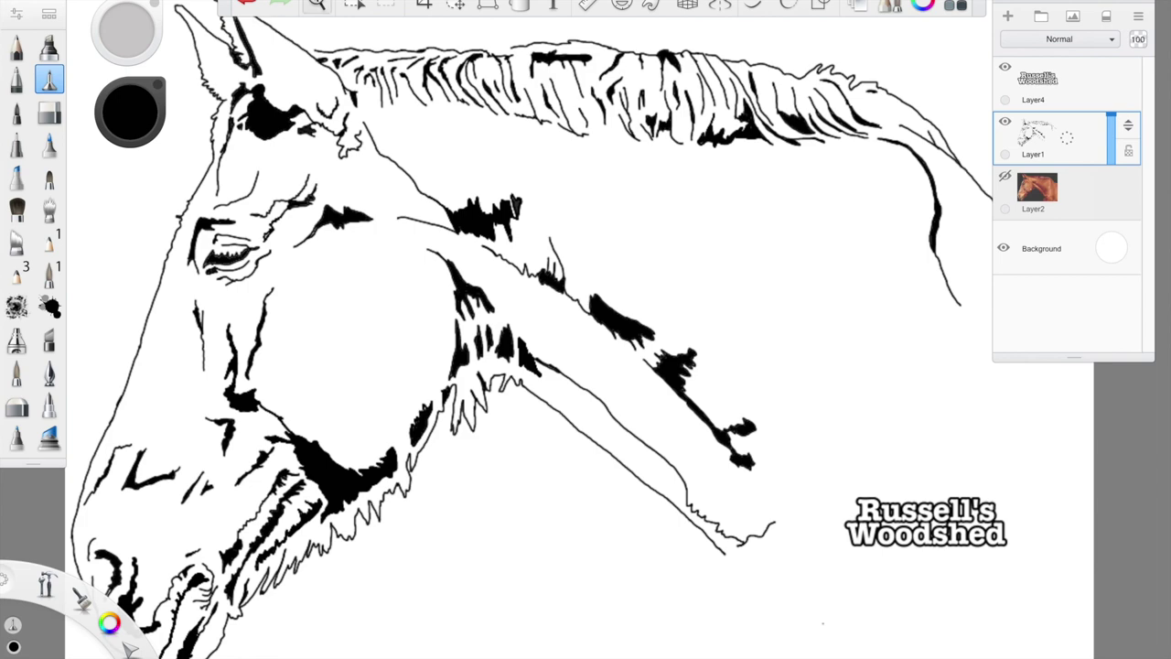
- Erase the stray speck beside the mouth and the end of the chin outline on Layer1, then switch back to the drawing pen
key("space")
left_click_drag(375, 396, 625, 236)
left_click_drag(283, 355, 362, 335)
mouse_move(373, 379)
left_mouse_down()
mouse_move(240, 259)
mouse_move(258, 237)
mouse_move(306, 231)
left_mouse_up()
left_click(337, 208)
left_click_drag(390, 372, 387, 387)
left_click_drag(541, 540, 548, 519)
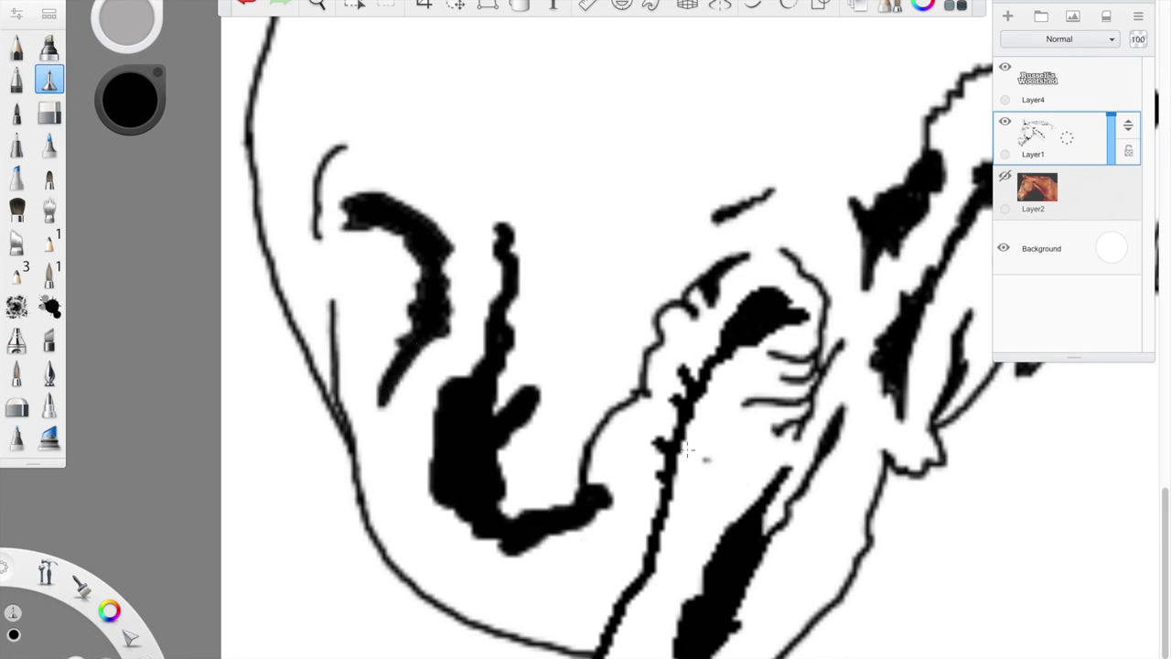
left_click(50, 112)
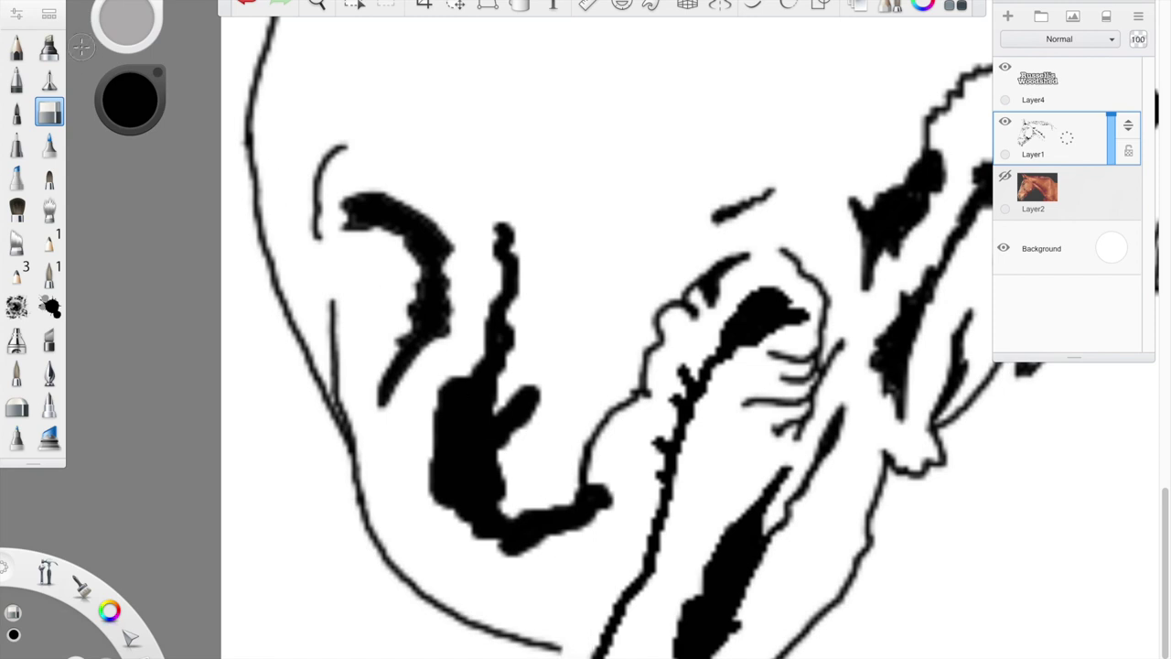
left_click(47, 576)
left_click(74, 535)
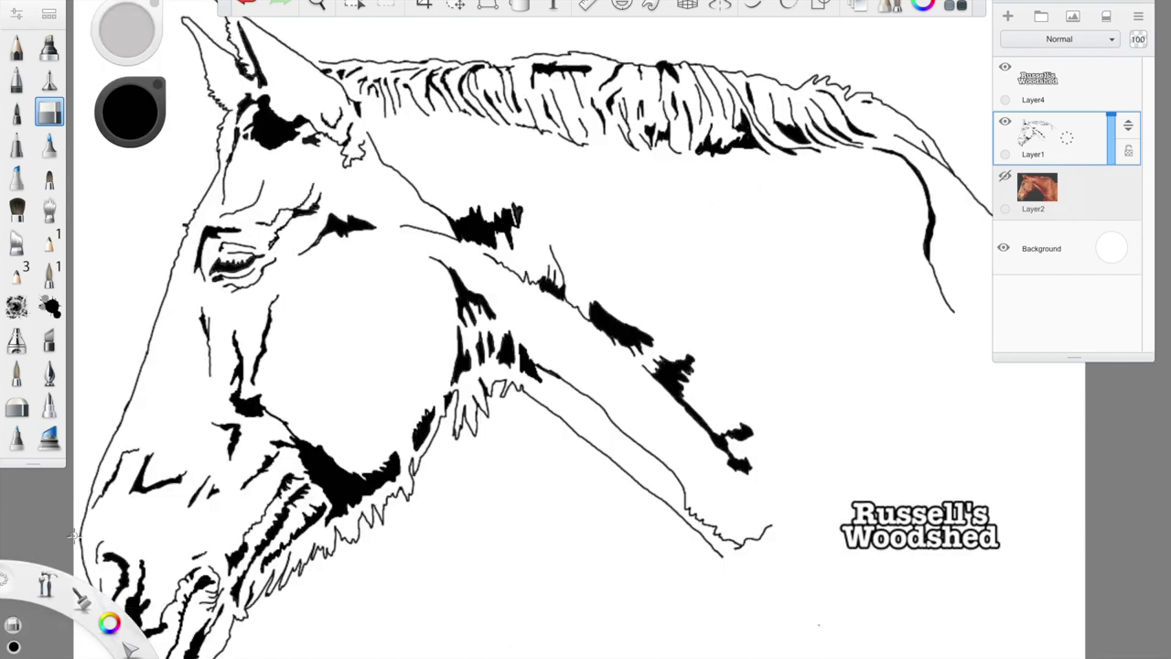
left_click(49, 79)
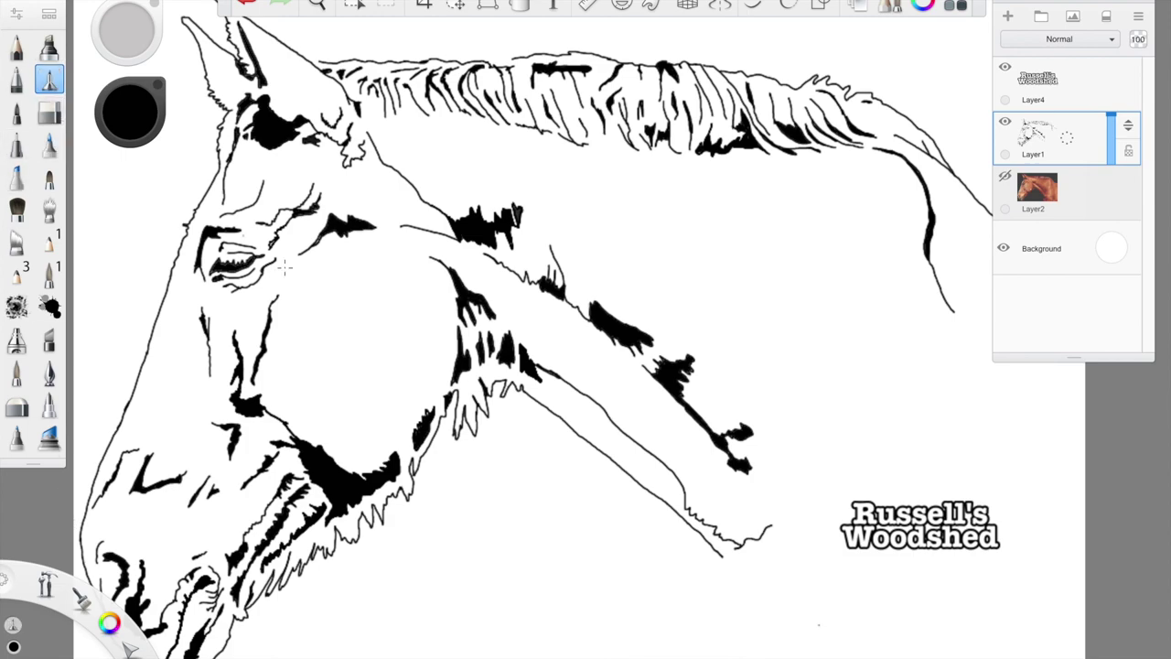